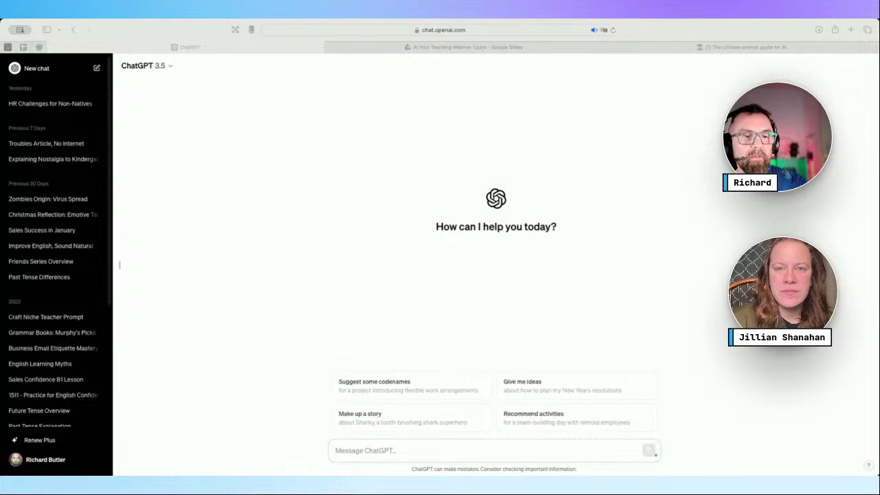
pyautogui.click(436, 350)
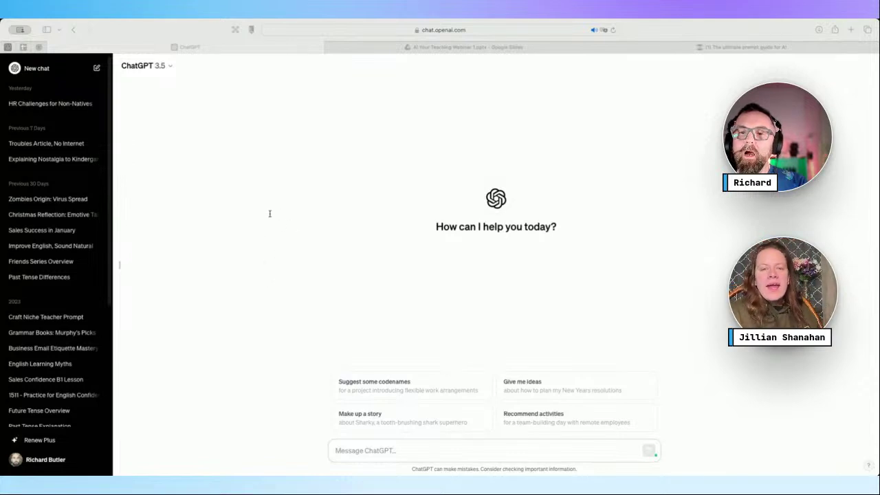
pyautogui.click(435, 143)
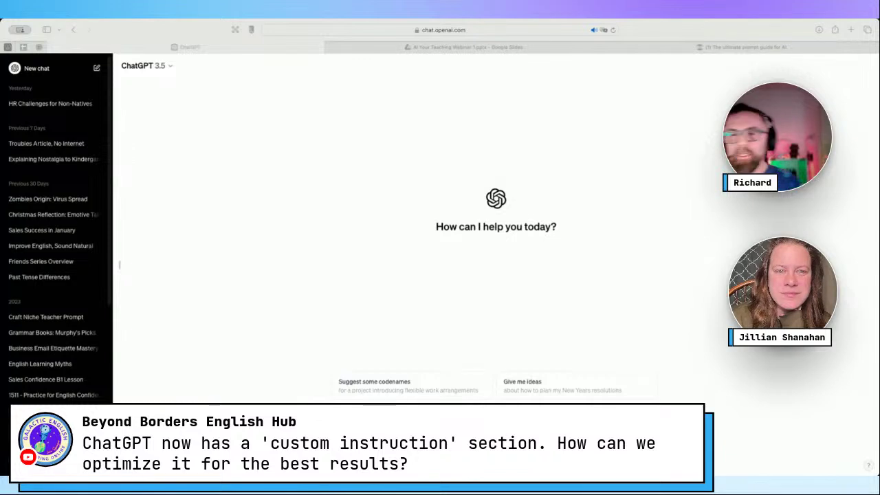
pyautogui.click(326, 31)
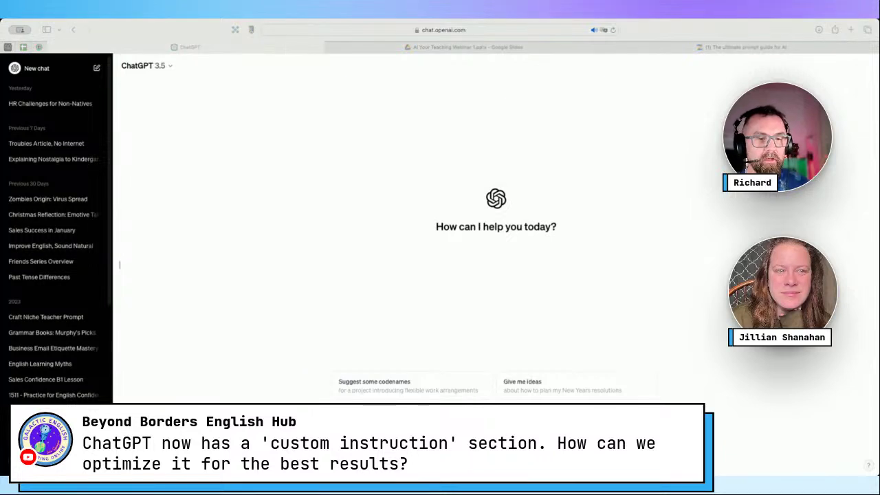
pyautogui.click(422, 166)
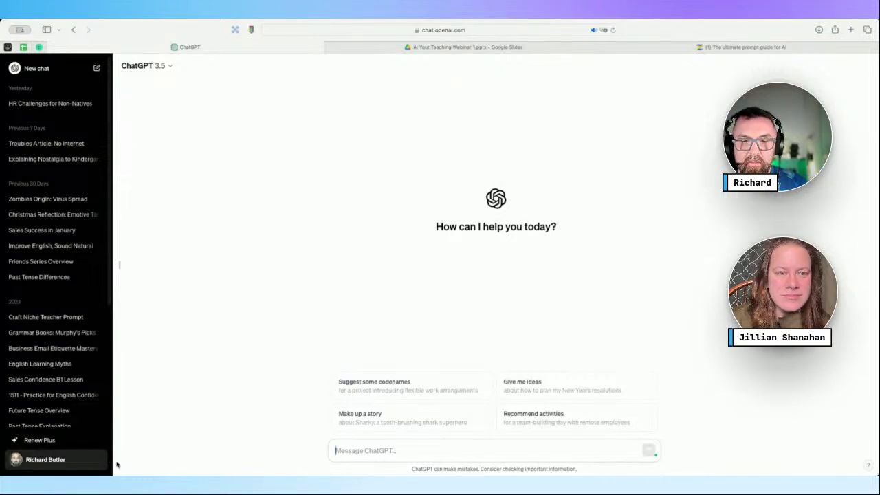
pyautogui.click(475, 331)
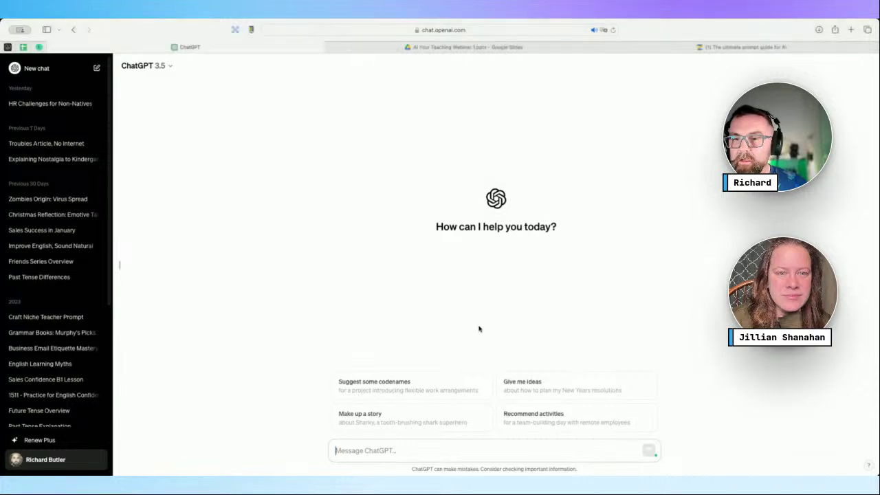
# Review both texts in the custom instructions, including the grammar book reference, and close them without changes
pyautogui.click(52, 461)
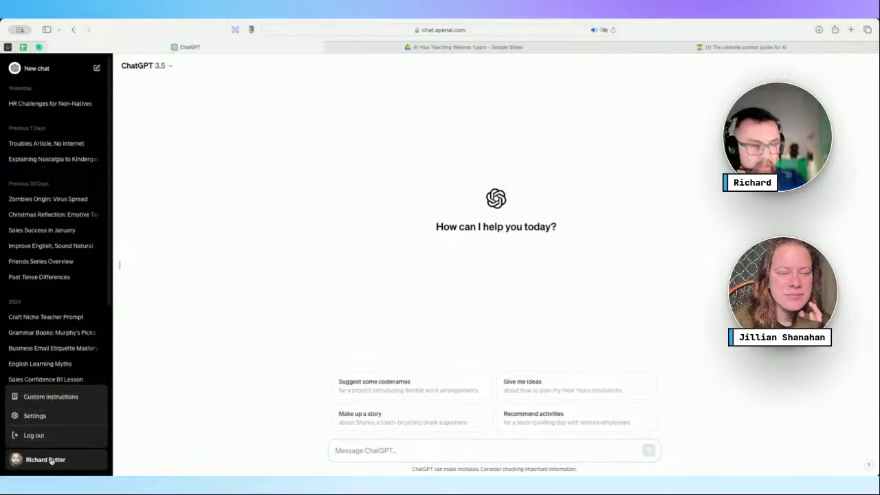
pyautogui.click(50, 396)
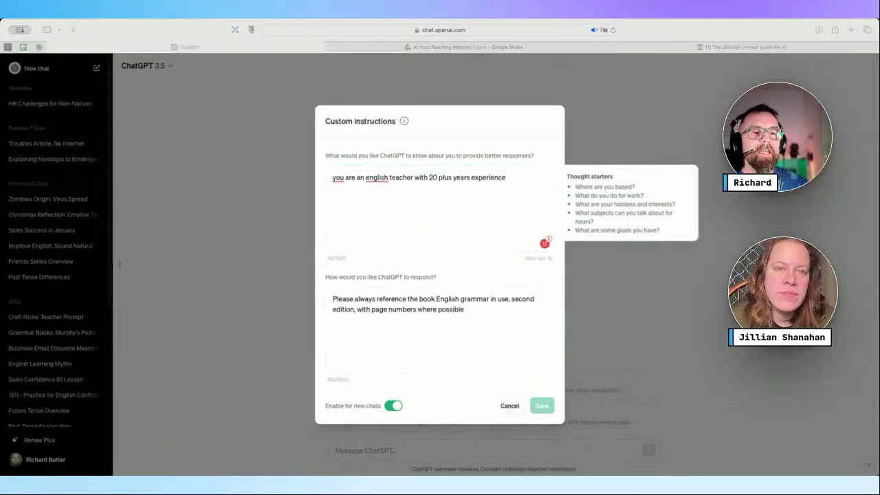
pyautogui.click(439, 192)
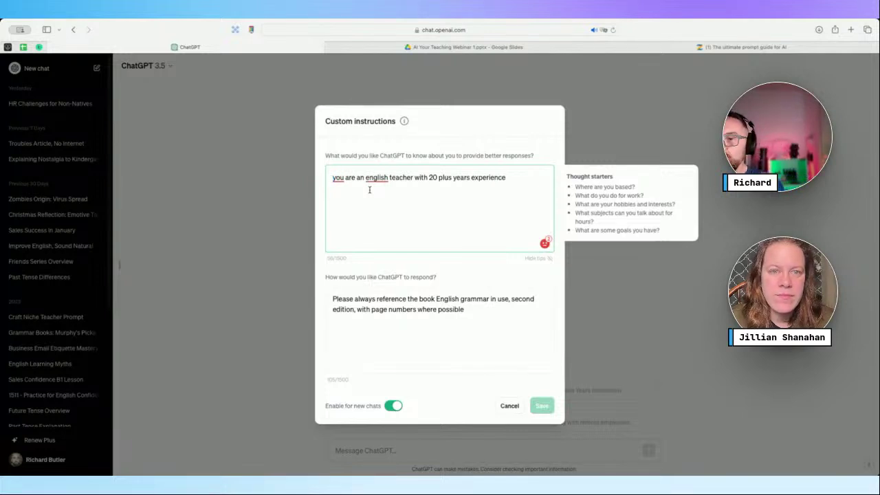
pyautogui.moveTo(480, 314); pyautogui.dragTo(329, 299)
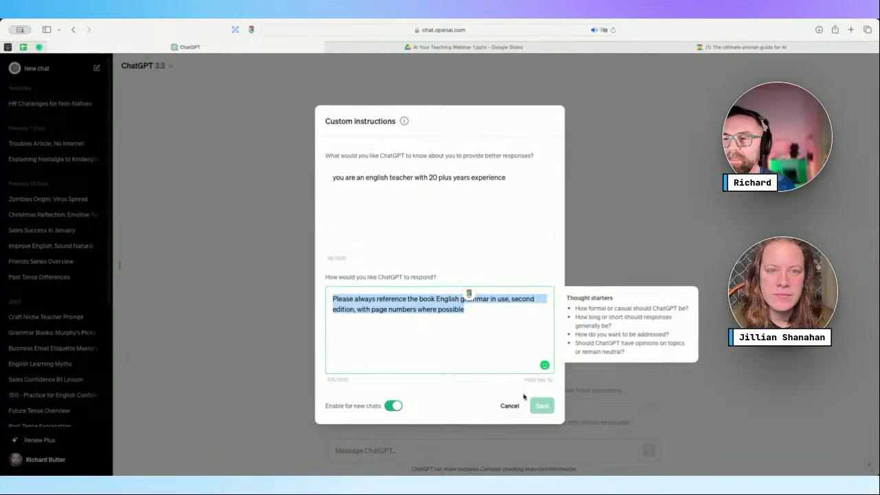
pyautogui.click(509, 356)
pyautogui.click(510, 405)
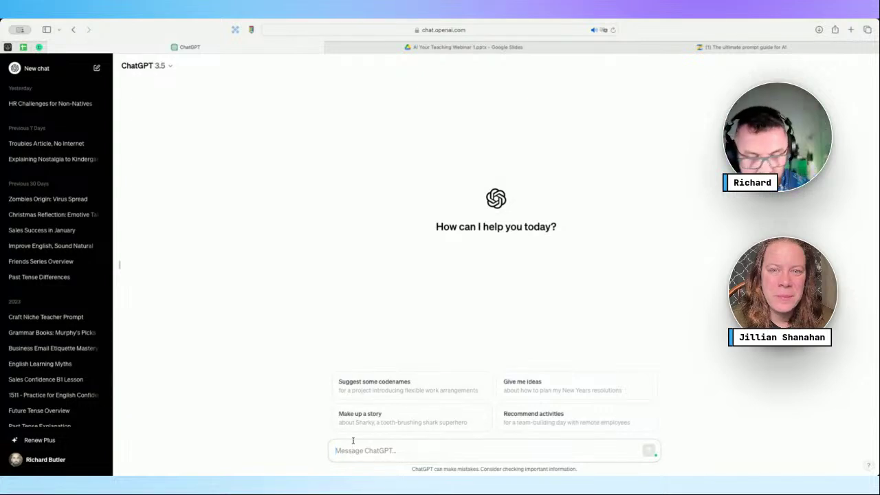
# Ask ChatGPT to "define the past perfect" in a new chat
pyautogui.write('define the pas')
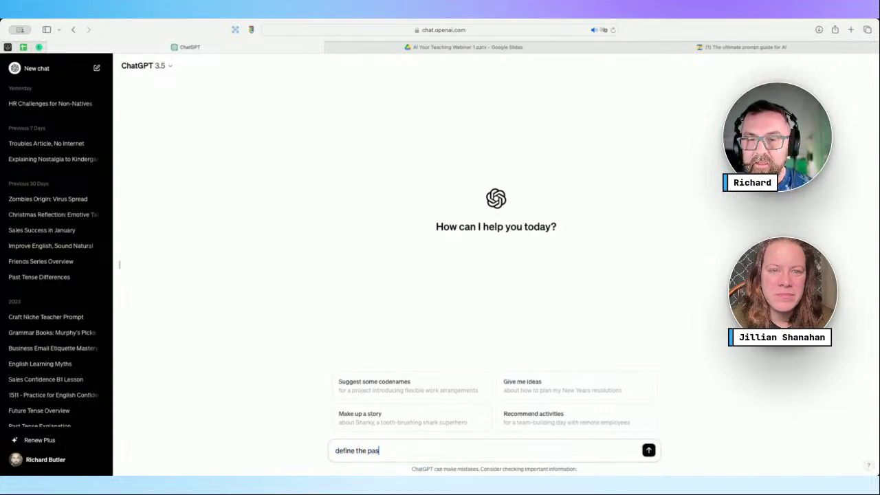
pyautogui.write('t pere')
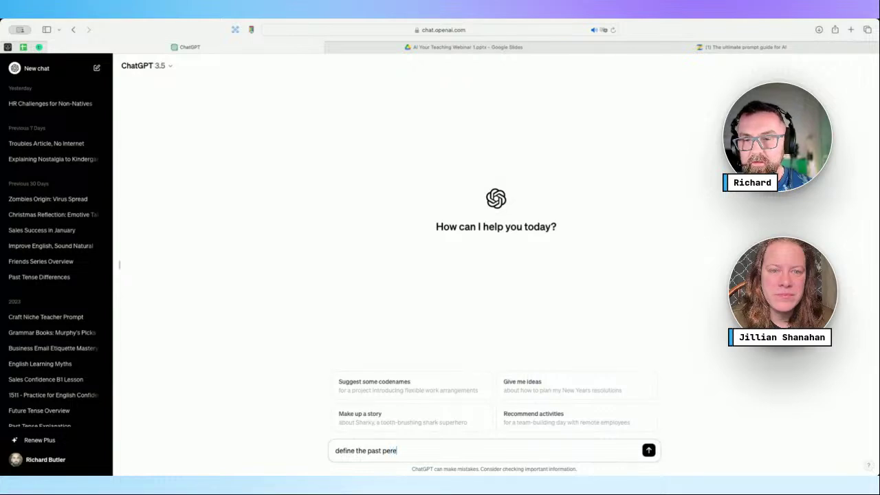
pyautogui.press('BackSpace')
pyautogui.write('fect')
pyautogui.press('Return')
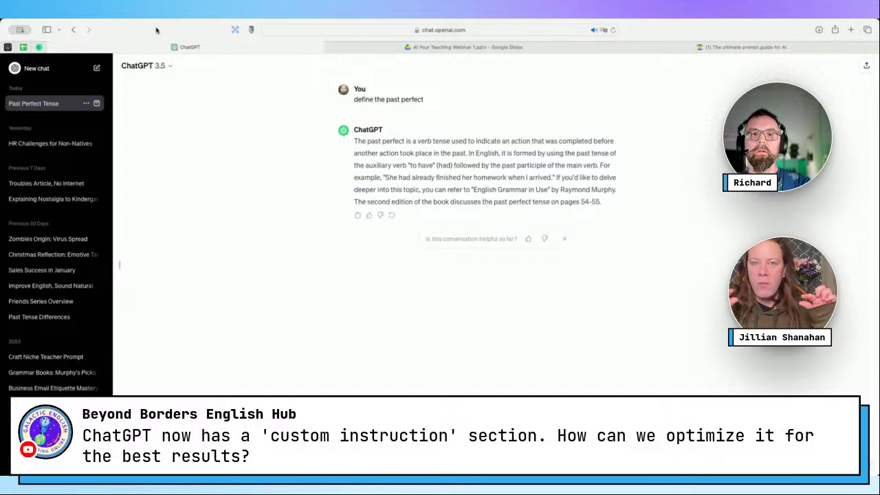
pyautogui.click(304, 69)
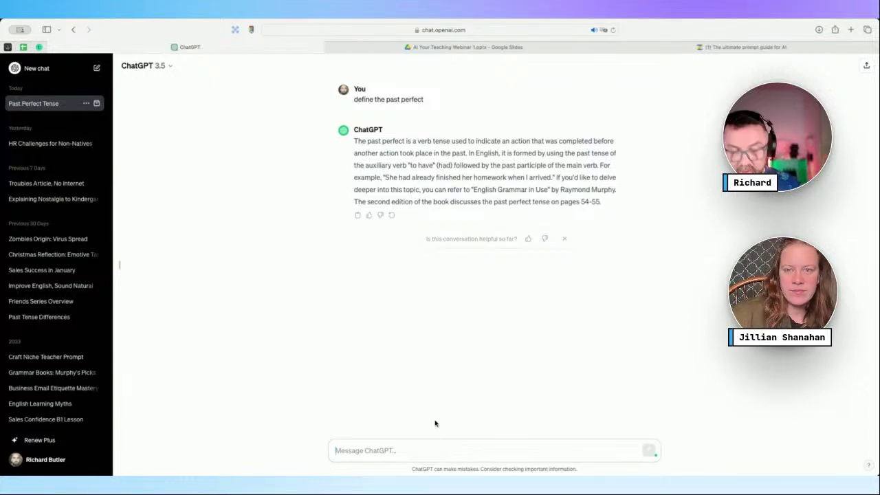
pyautogui.click(337, 450)
pyautogui.write('unit')
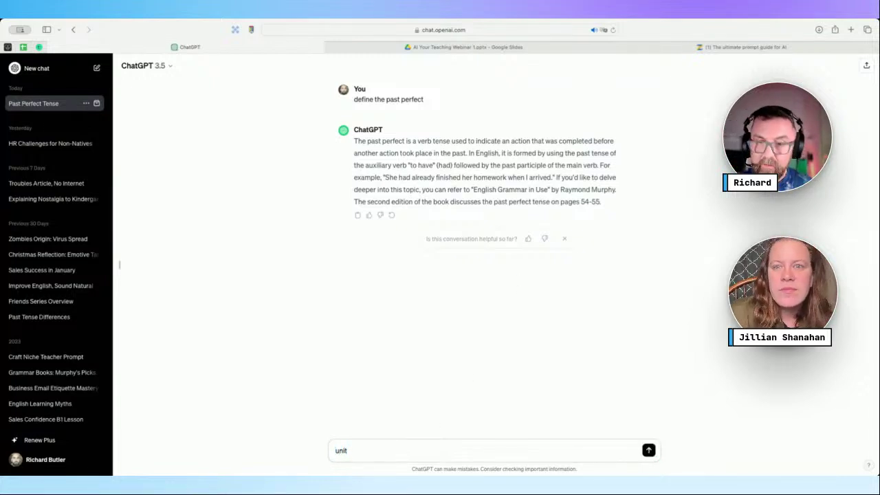
pyautogui.press('BackSpace')
pyautogui.press('BackSpace')
pyautogui.press('BackSpace')
pyautogui.press('BackSpace')
pyautogui.press('BackSpace')
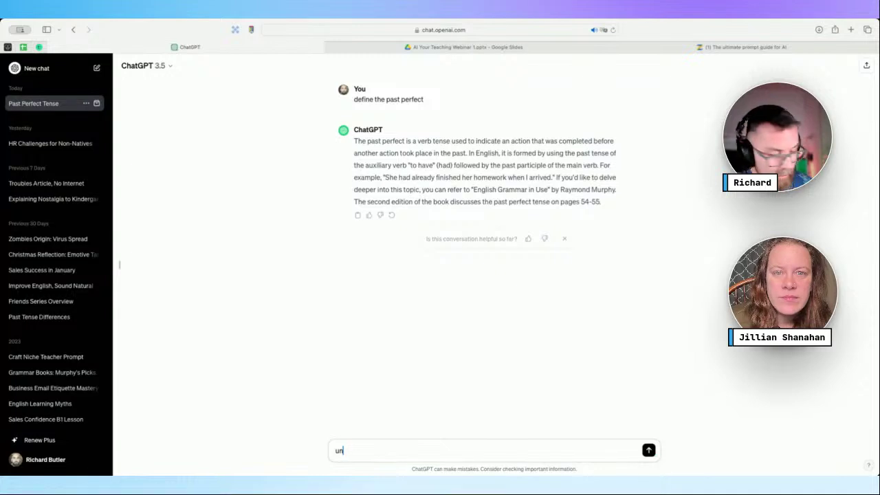
# Send the follow-up question "what unit is this" in the past perfect chat
pyautogui.write('wh')
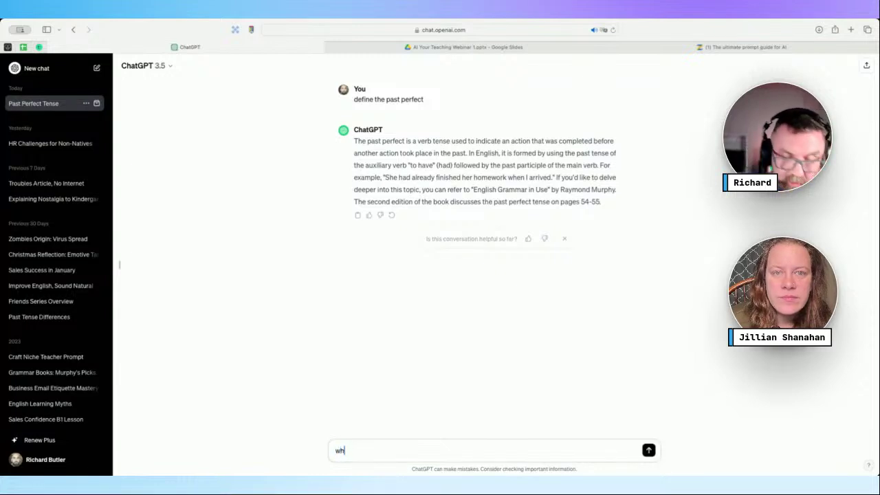
pyautogui.write('at unit is this')
pyautogui.press('Return')
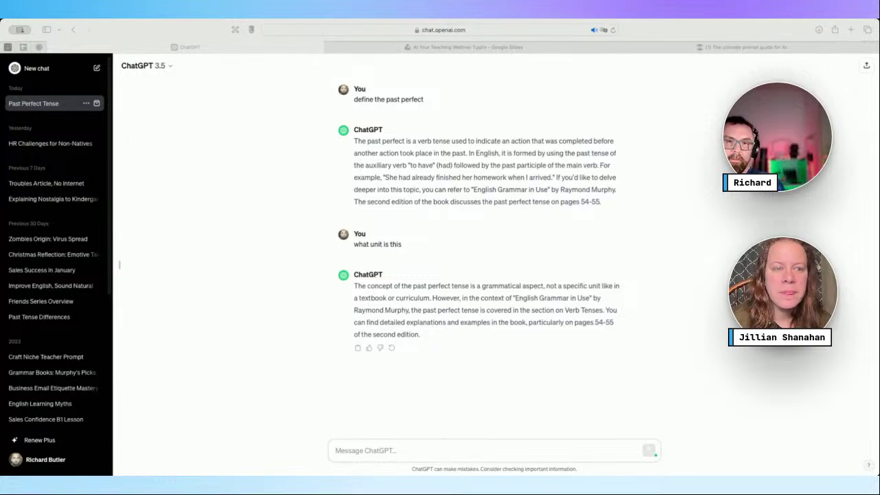
pyautogui.click(564, 281)
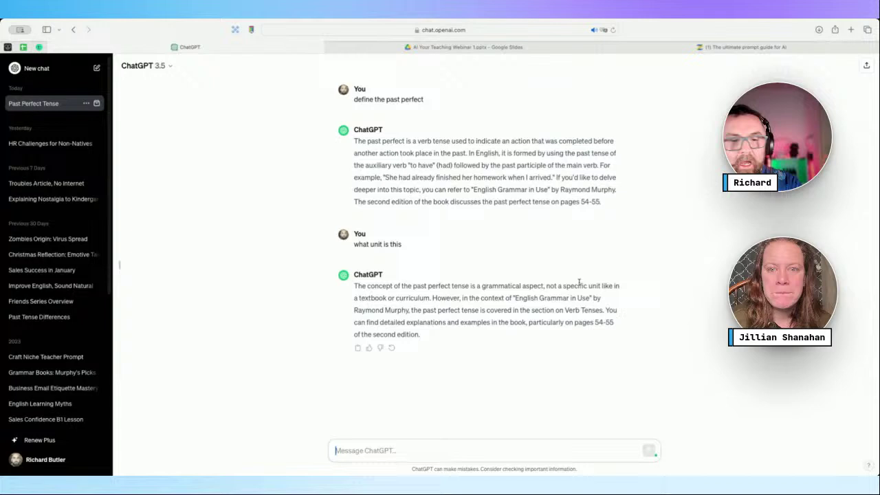
pyautogui.click(40, 440)
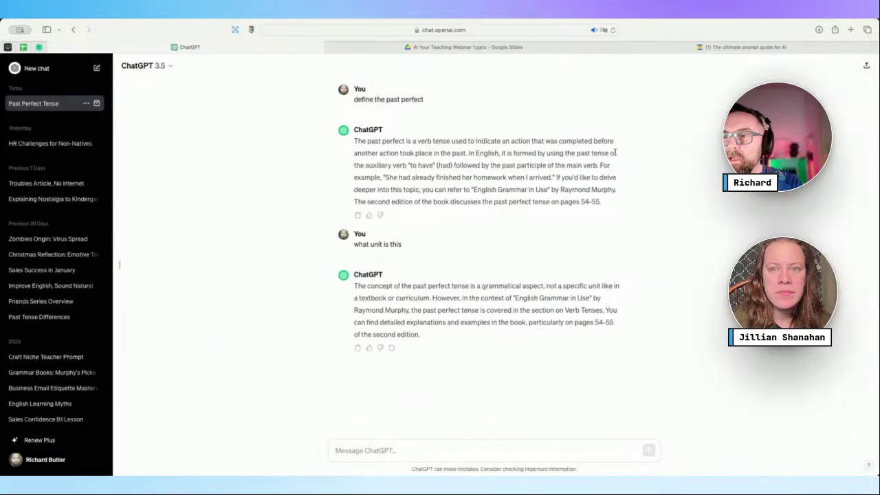
pyautogui.click(616, 154)
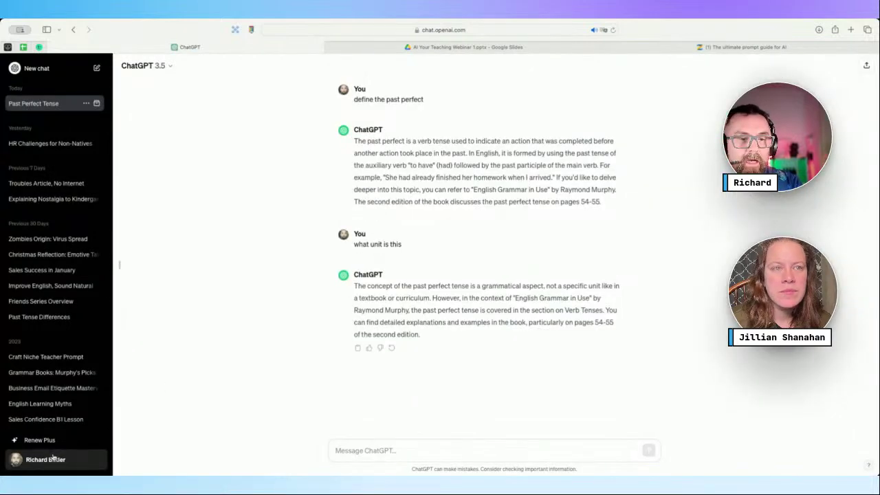
# In the custom instructions, extend the about-you text after "experience" with ", you have taught 3rd graders for the last 15 years"
pyautogui.click(53, 458)
pyautogui.click(61, 397)
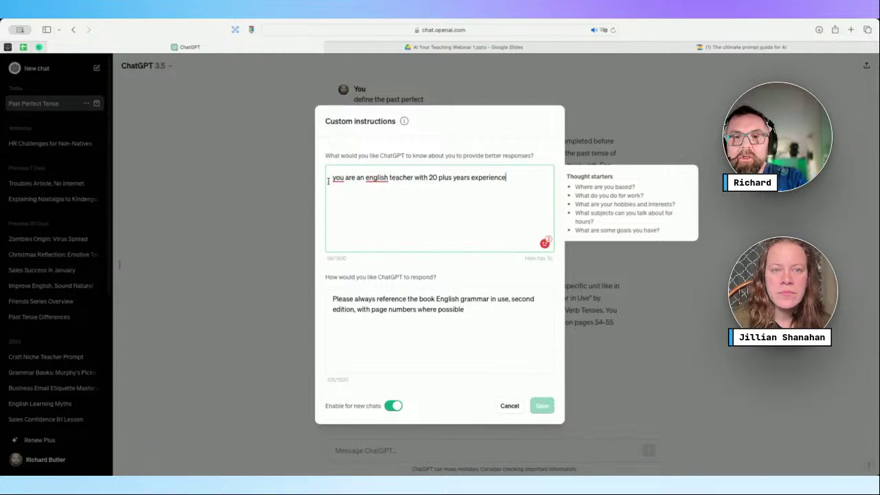
pyautogui.moveTo(338, 179)
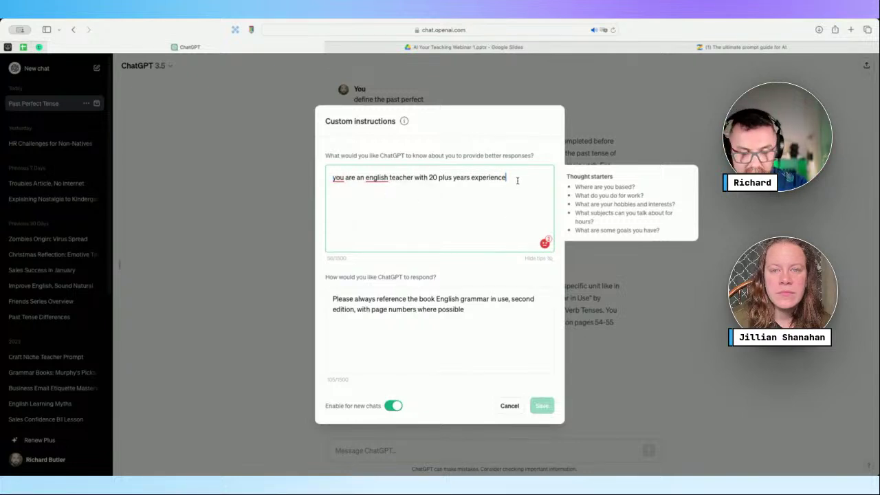
pyautogui.write(', ')
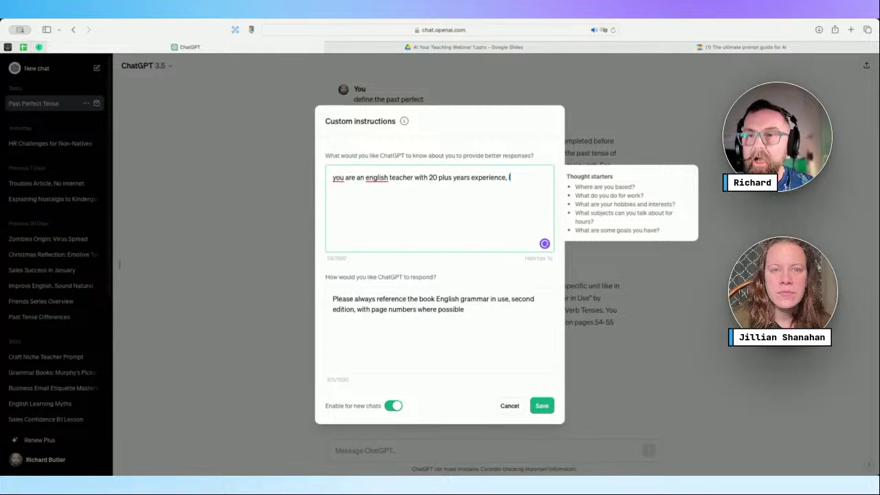
pyautogui.write('you have tau')
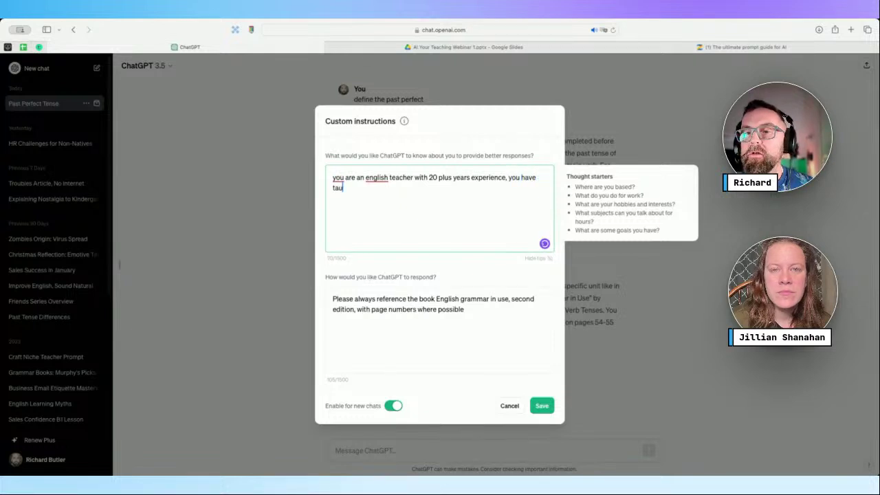
pyautogui.write('ght 3')
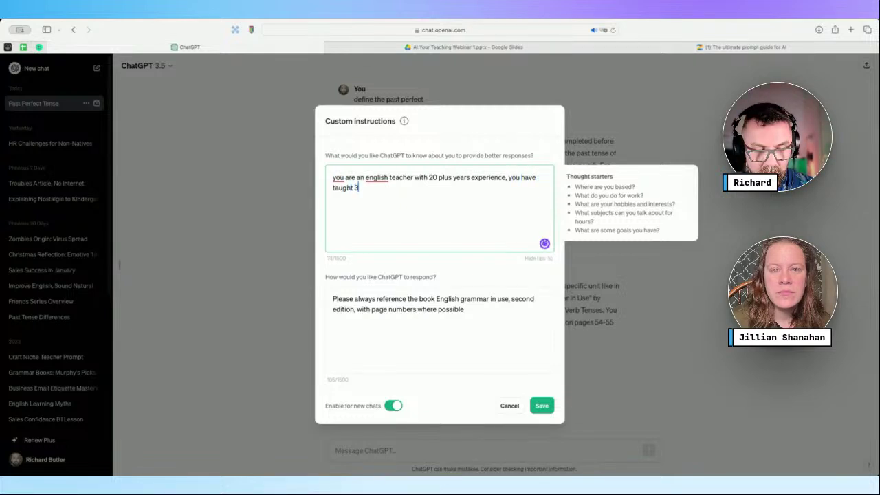
pyautogui.write('rd graders')
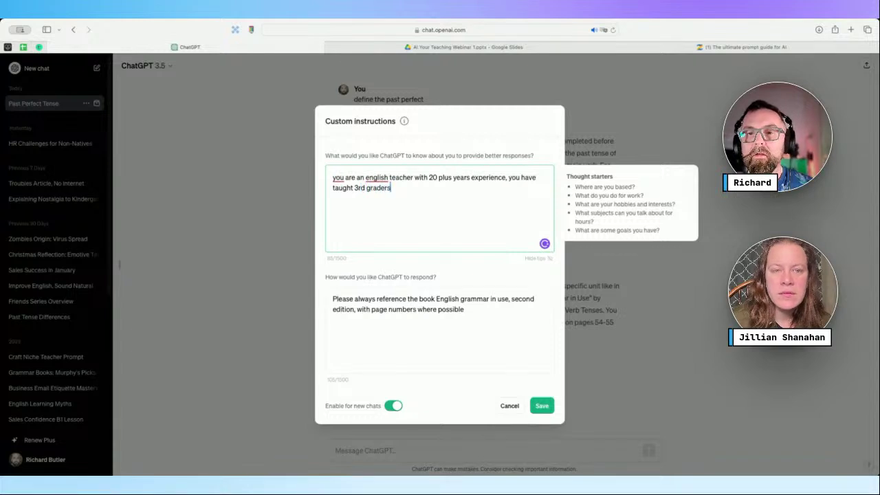
pyautogui.write(' for the la')
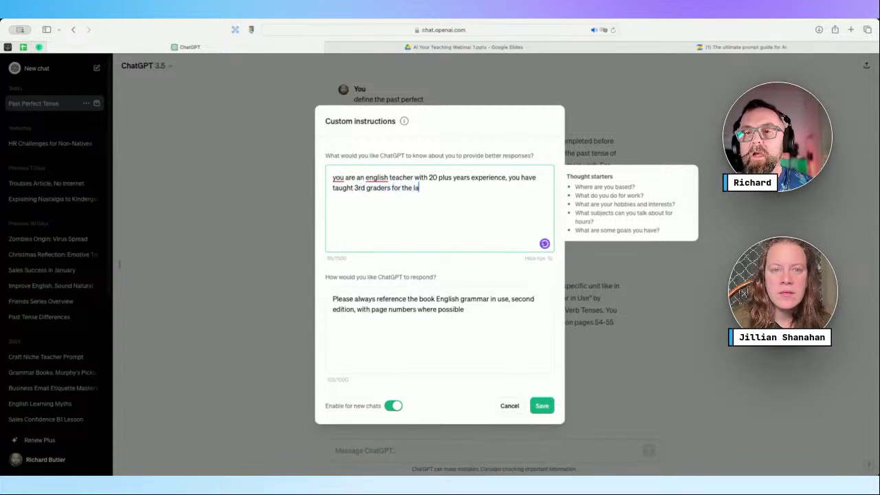
pyautogui.write('st 15')
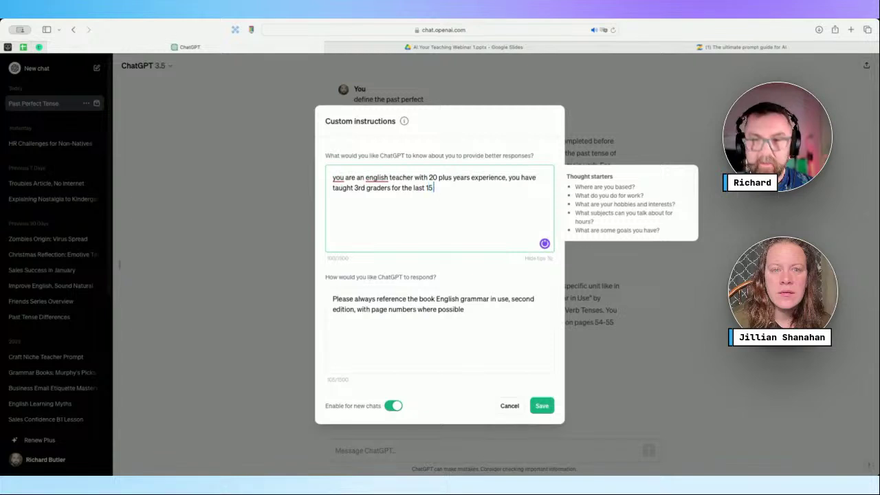
pyautogui.write(' years, and you k')
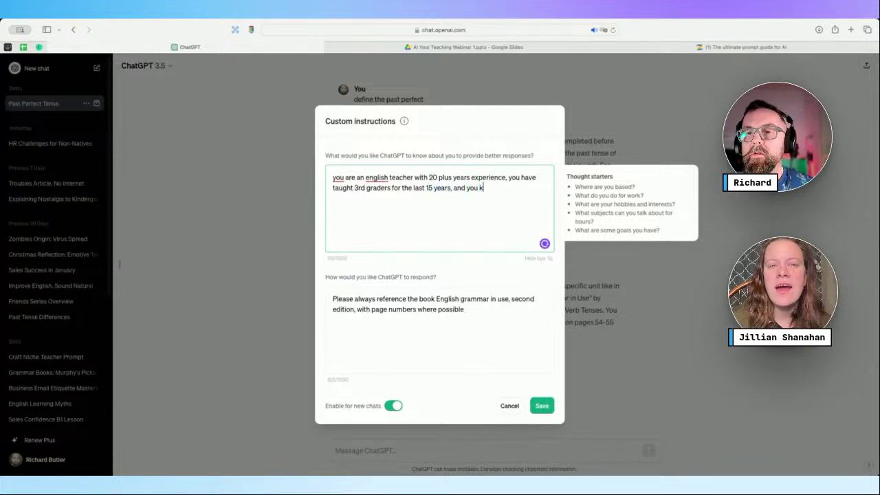
# Complete the teacher background so it ends "and you know the exact issues and challenges that they can face when learning English."
pyautogui.write('now')
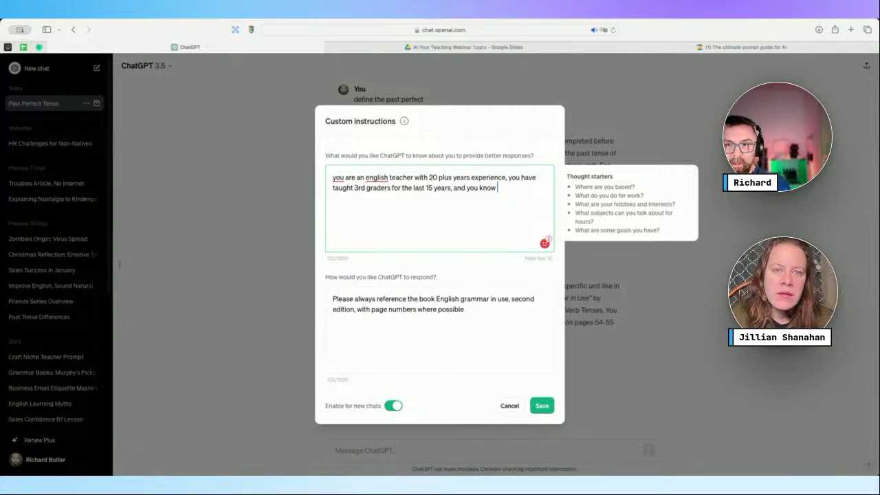
pyautogui.write('the')
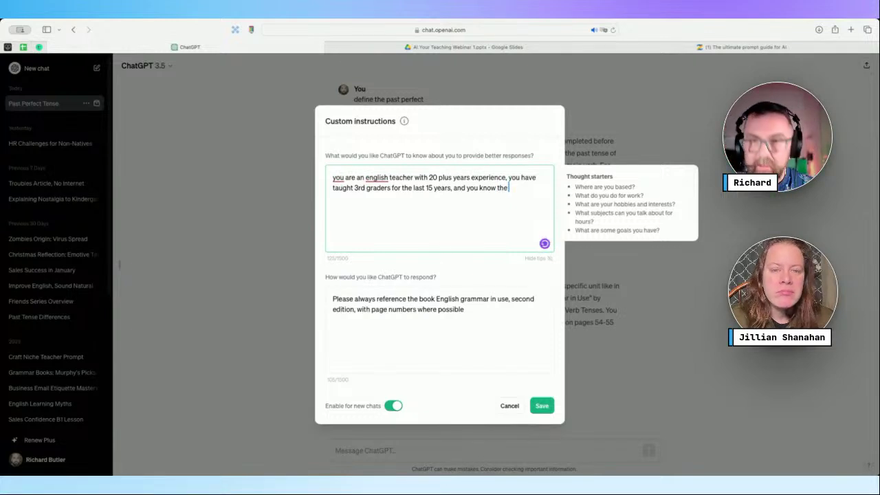
pyautogui.write(' exact issu')
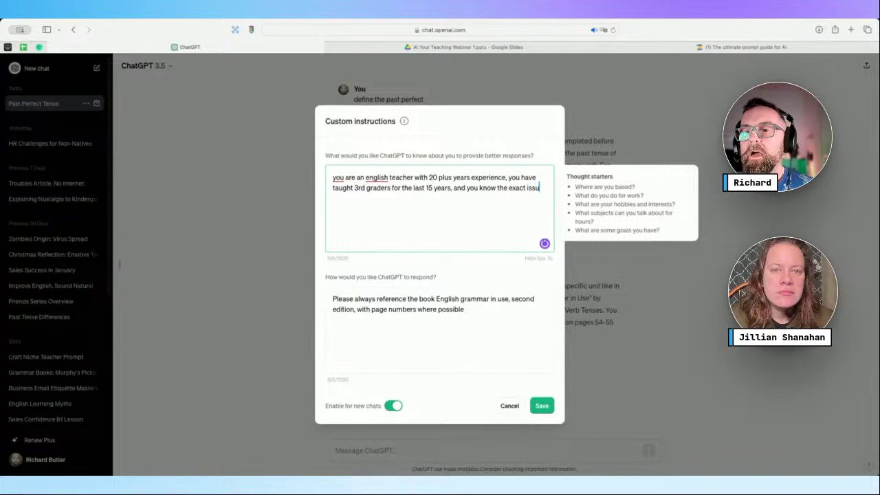
pyautogui.write('es and chal')
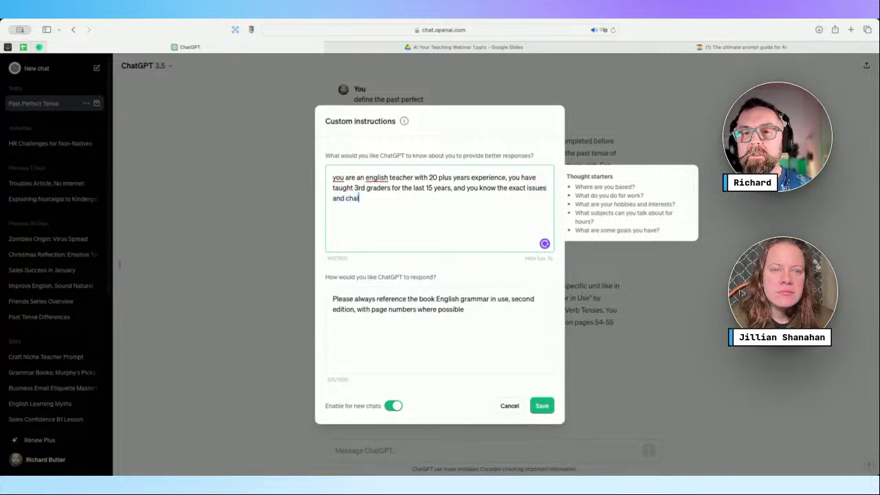
pyautogui.write('lenge')
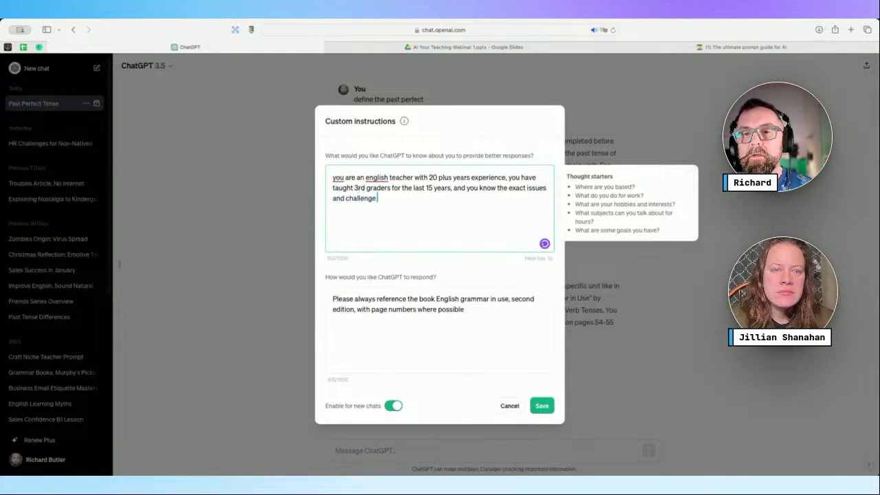
pyautogui.write('s that they f')
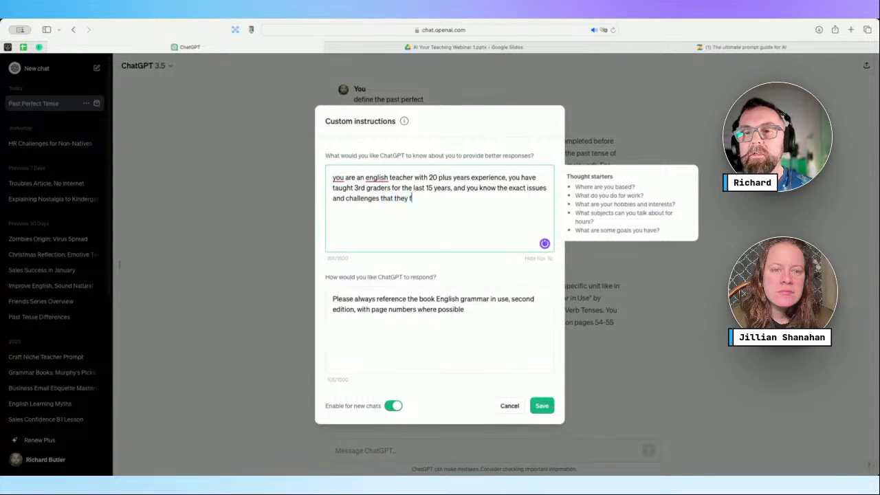
pyautogui.press('BackSpace')
pyautogui.write('can face when')
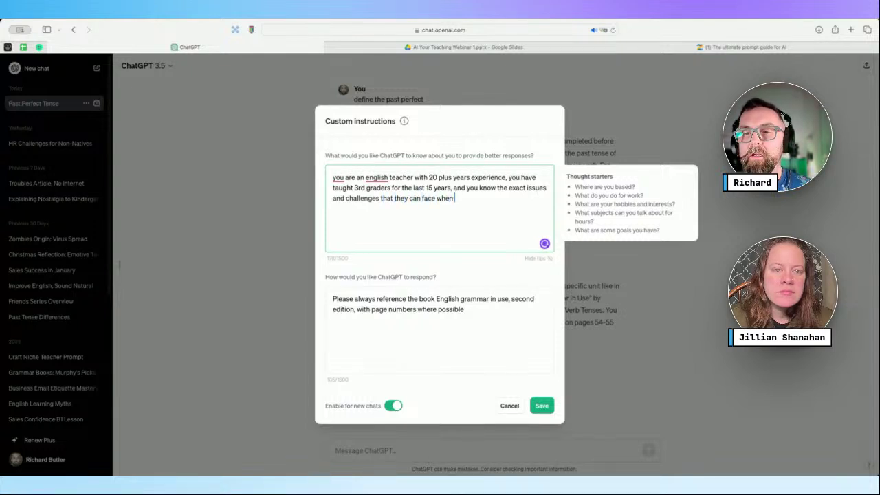
pyautogui.write(' learning English.')
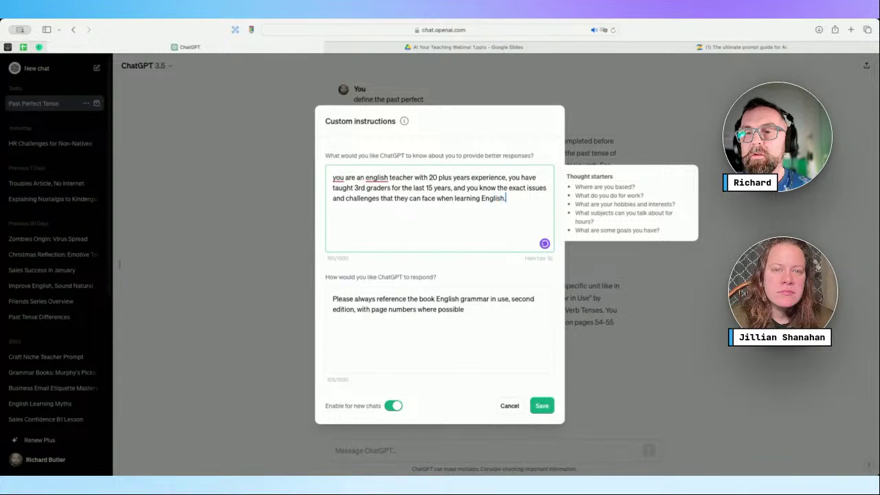
# Replace the whole response instruction with "I want you to always respond in a casual but professional way,"
pyautogui.click(472, 310)
pyautogui.moveTo(472, 310); pyautogui.dragTo(320, 300)
pyautogui.write('I wa')
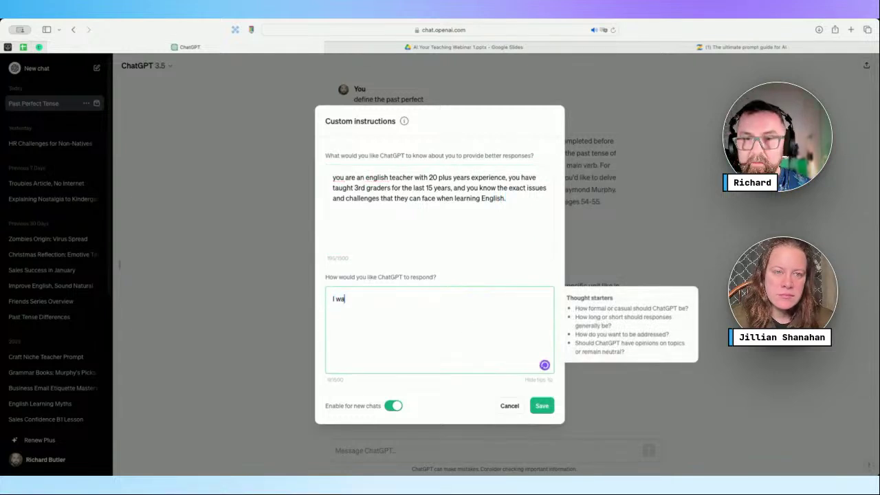
pyautogui.write('nt you to always')
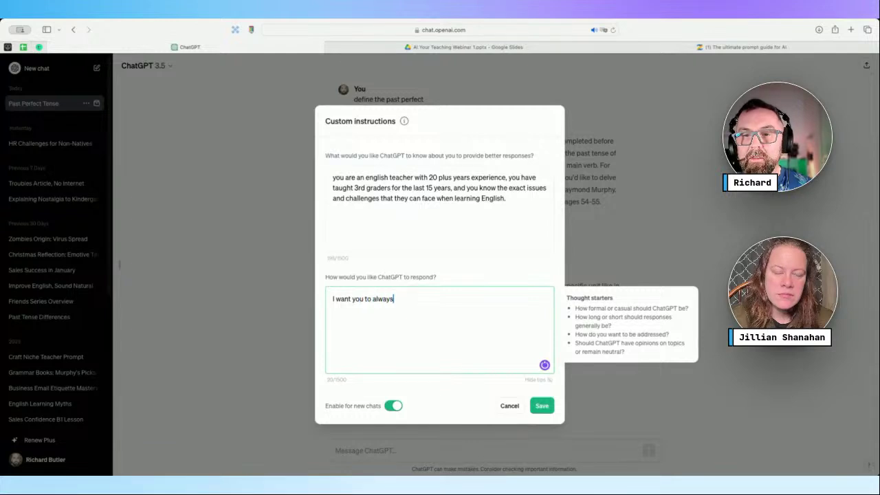
pyautogui.write(' respond in a')
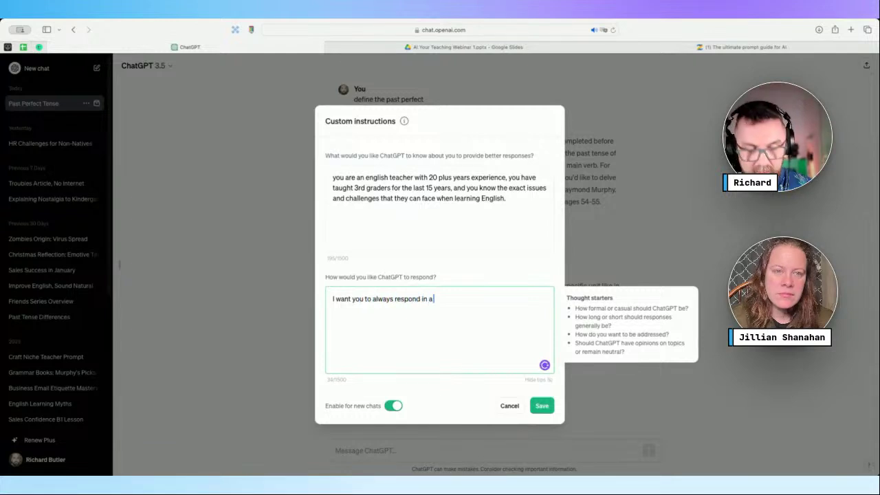
pyautogui.write(' casual')
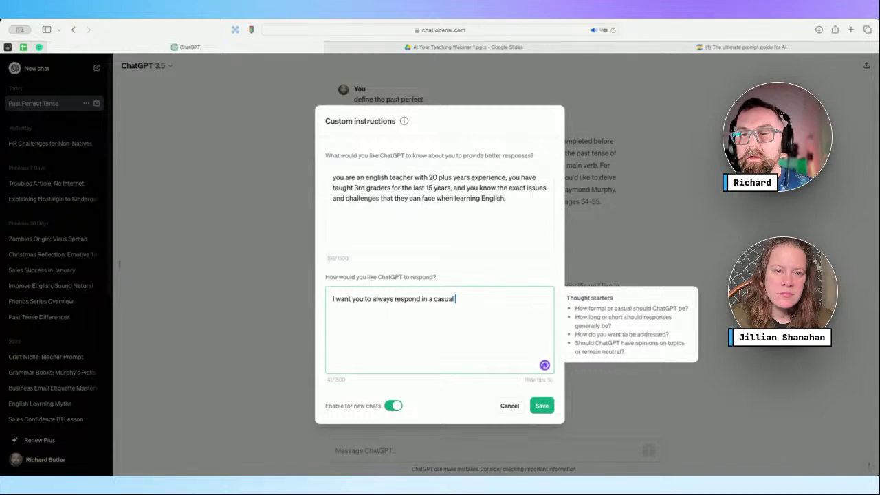
pyautogui.write('but profess')
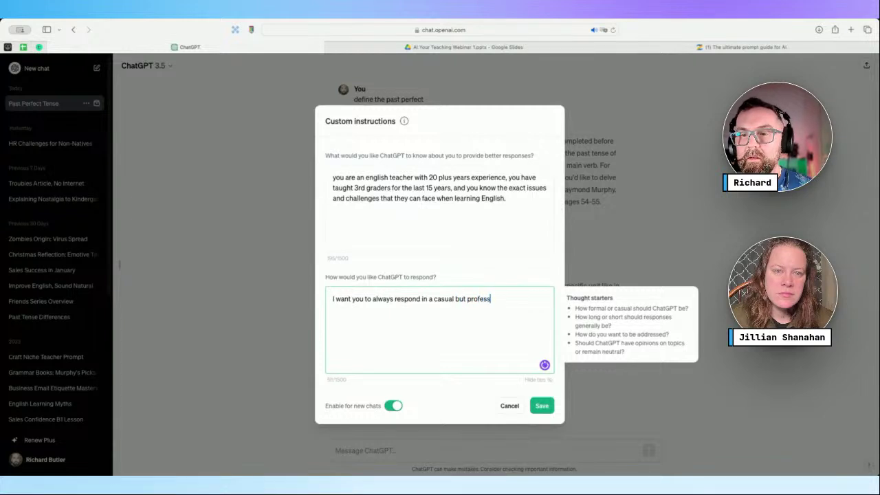
pyautogui.write('ional way, ')
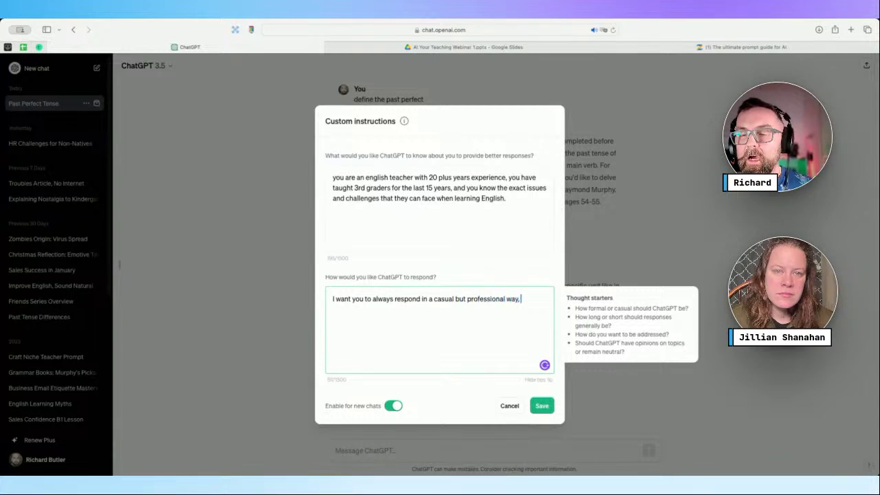
# Continue the response instruction with "and check your answers before outputtings"
pyautogui.write('and')
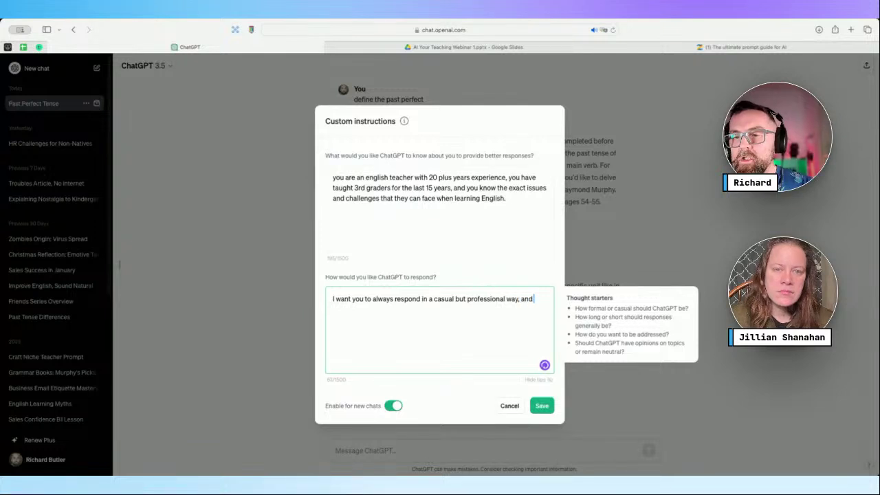
pyautogui.write(' check')
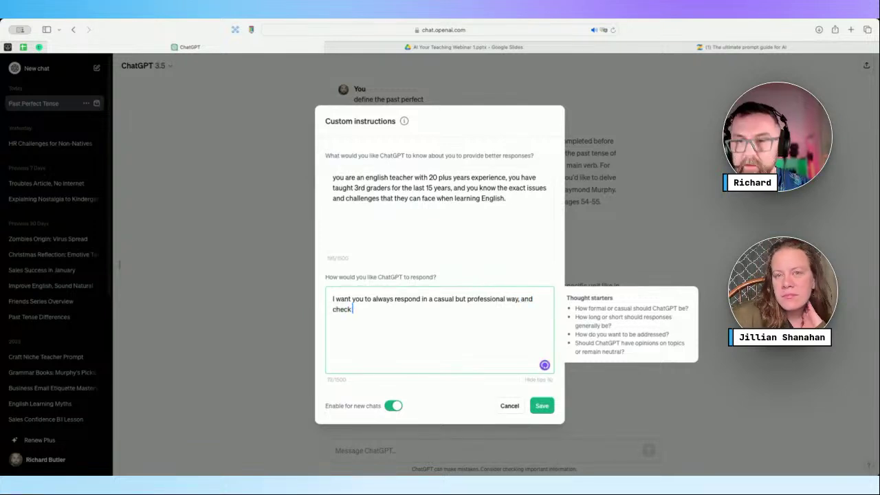
pyautogui.write(' your answers before')
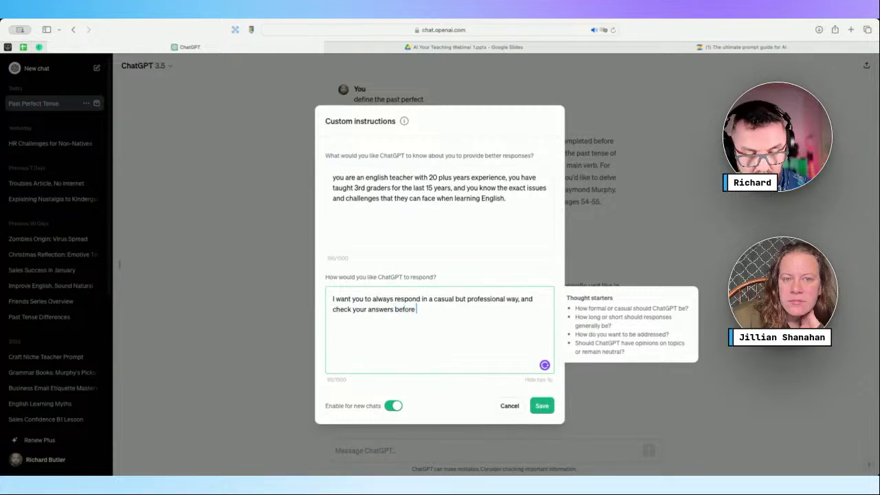
pyautogui.write(' outputtings')
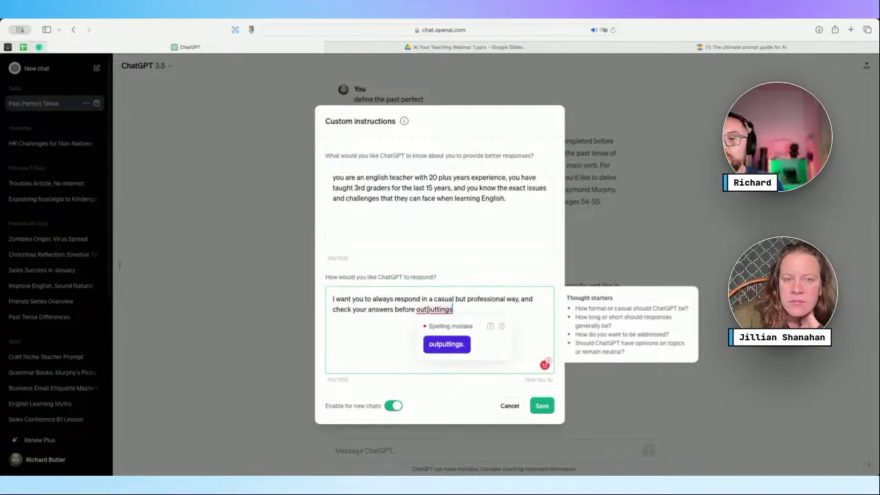
# Replace the last word of the response instruction with "generating" and save the custom instructions
pyautogui.click(441, 348)
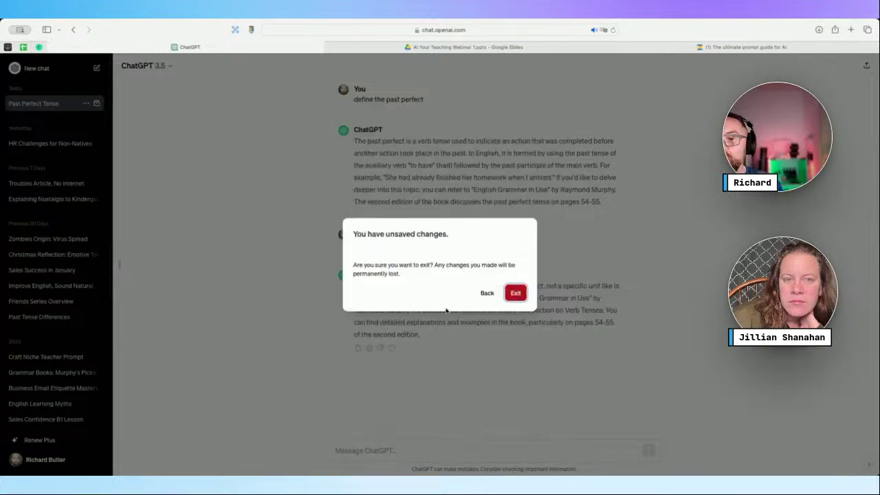
pyautogui.click(479, 295)
pyautogui.click(465, 315)
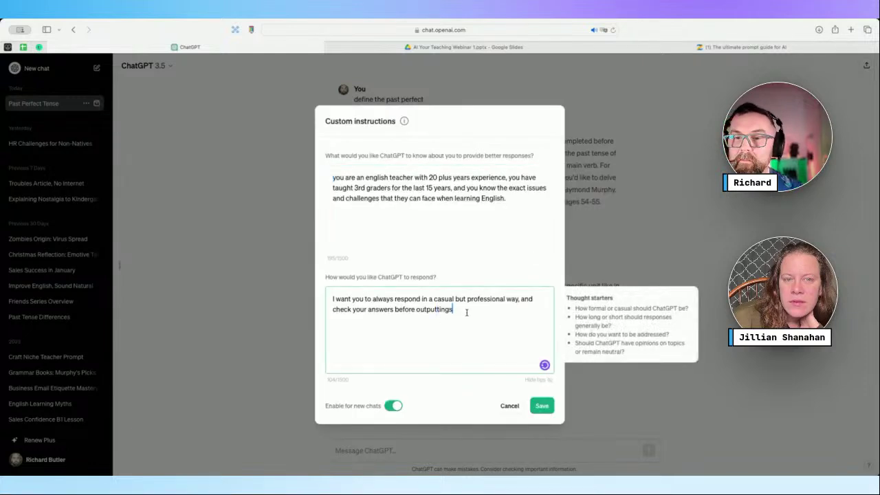
pyautogui.press('BackSpace')
pyautogui.press('BackSpace')
pyautogui.press('BackSpace')
pyautogui.press('BackSpace')
pyautogui.press('BackSpace')
pyautogui.press('BackSpace')
pyautogui.press('BackSpace')
pyautogui.press('BackSpace')
pyautogui.press('BackSpace')
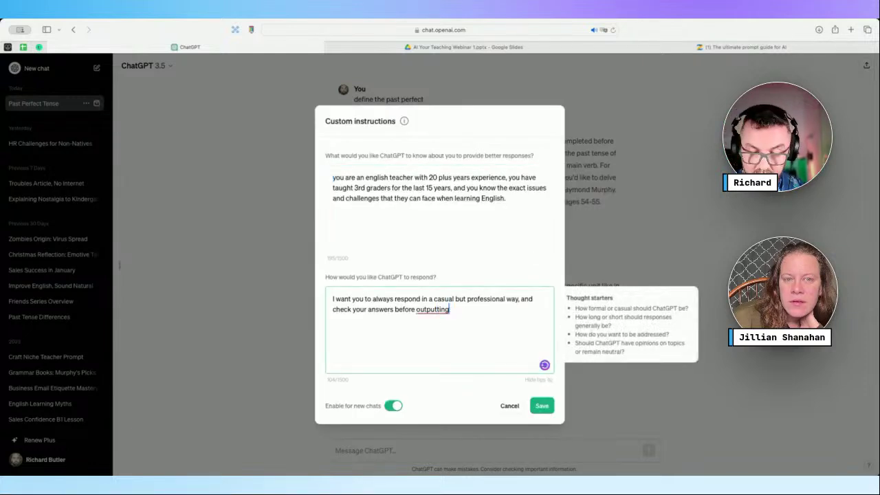
pyautogui.press('BackSpace')
pyautogui.press('BackSpace')
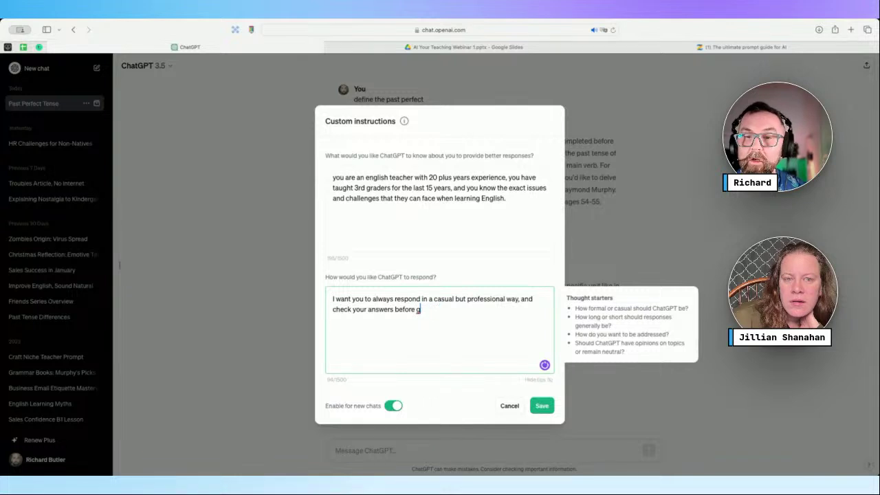
pyautogui.write('generating')
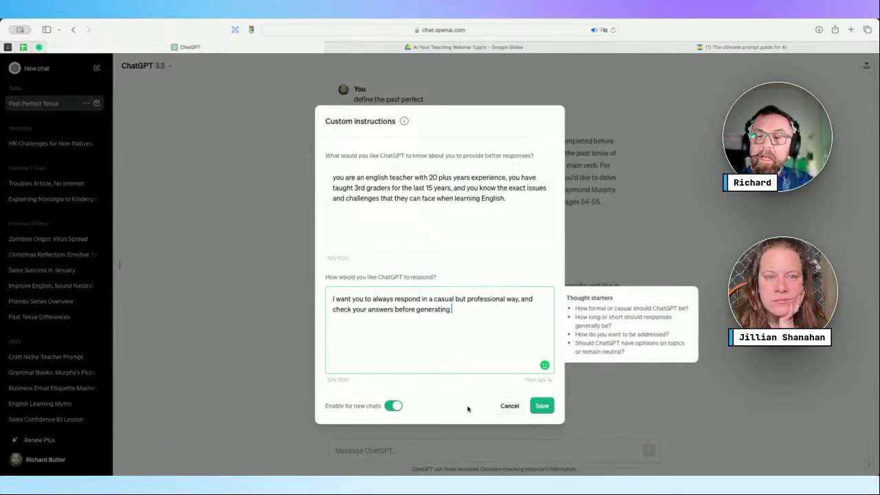
pyautogui.click(540, 407)
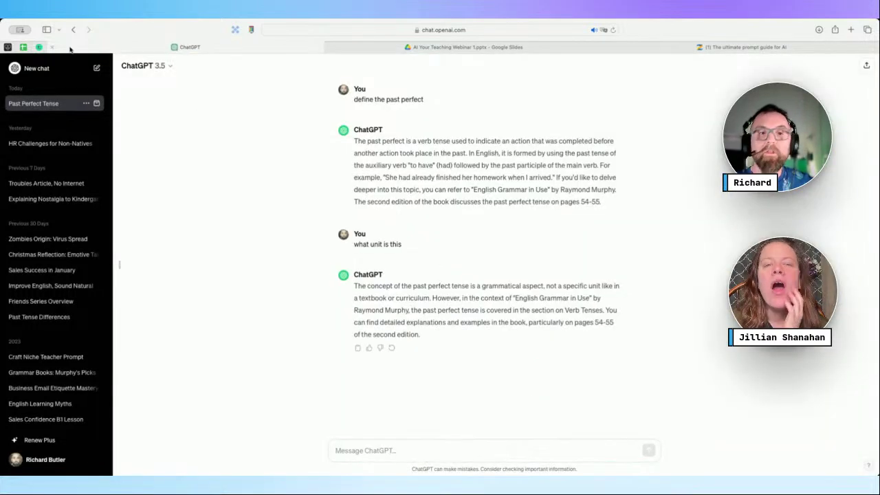
# Start a new chat and send the question "tell me who you are acting as"
pyautogui.click(97, 69)
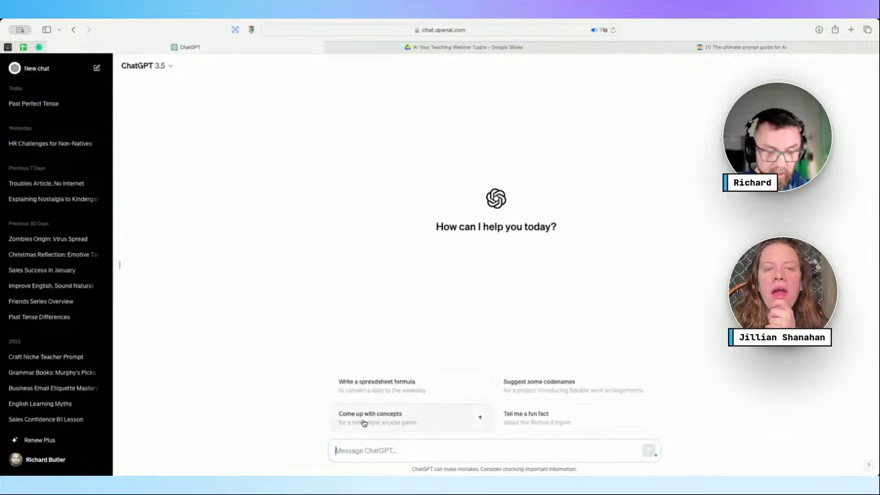
pyautogui.write('tell me who')
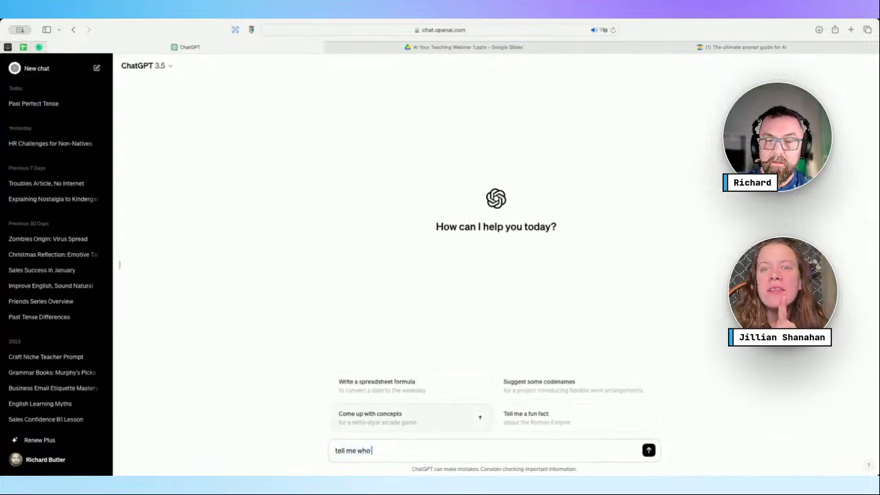
pyautogui.write(' you ar')
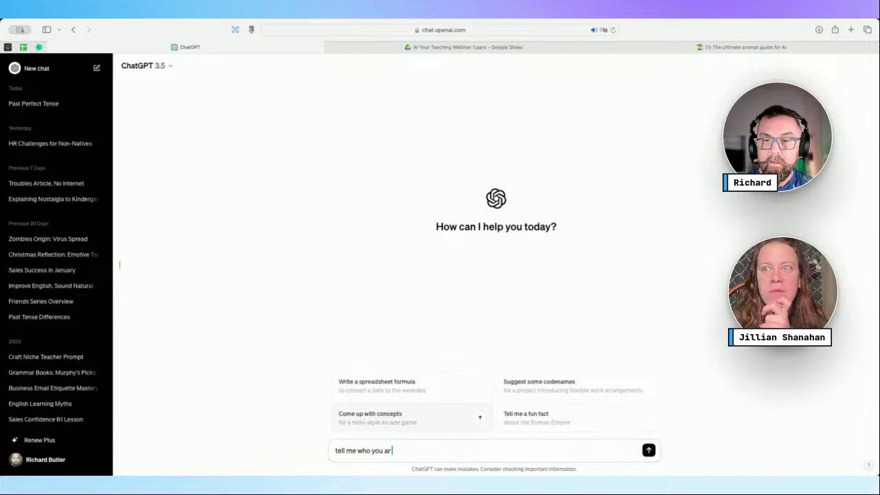
pyautogui.write('e acting a')
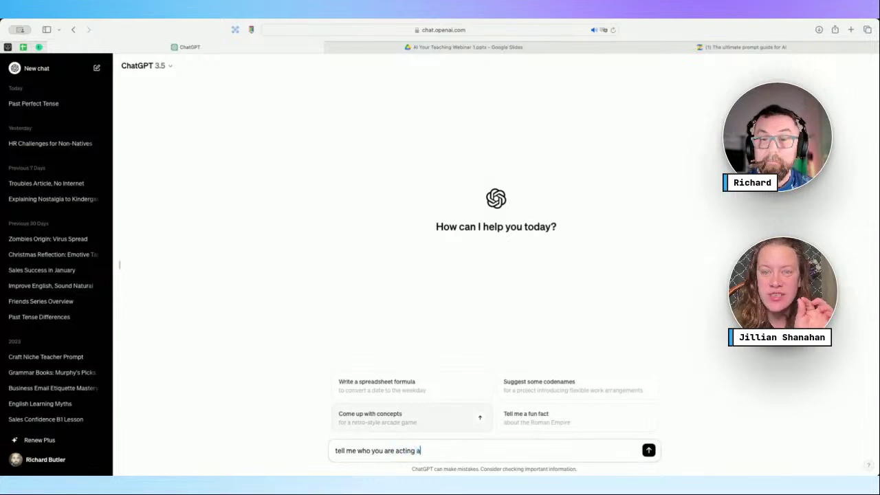
pyautogui.write('s')
pyautogui.press('Return')
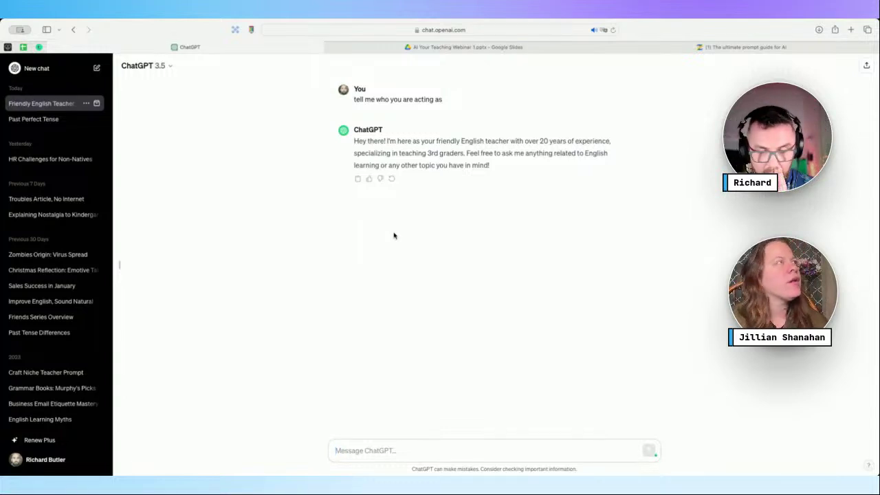
# Begin a prompt with "Please create a creative writing lesson to show how to use adjectives"
pyautogui.write('Please')
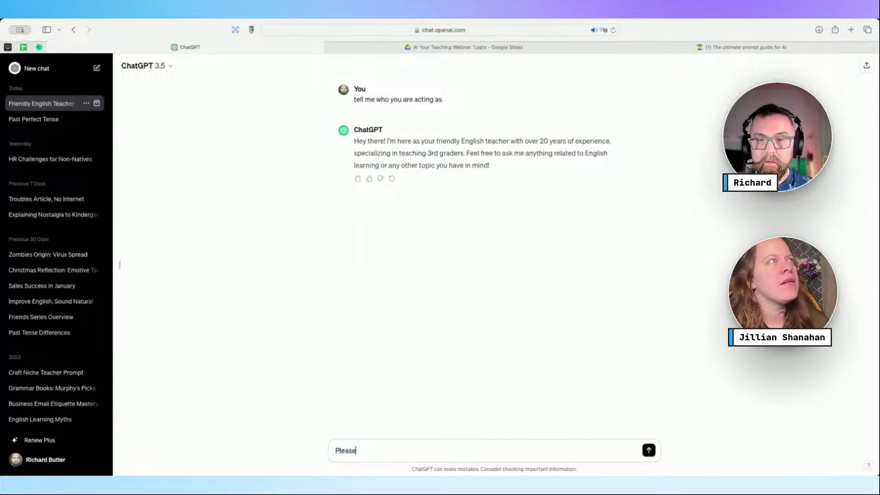
pyautogui.write(' create a wr')
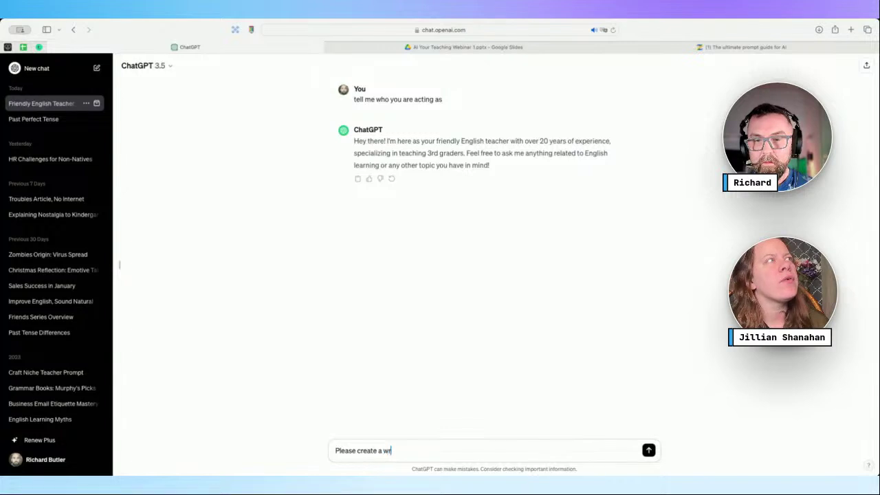
pyautogui.write('iting a')
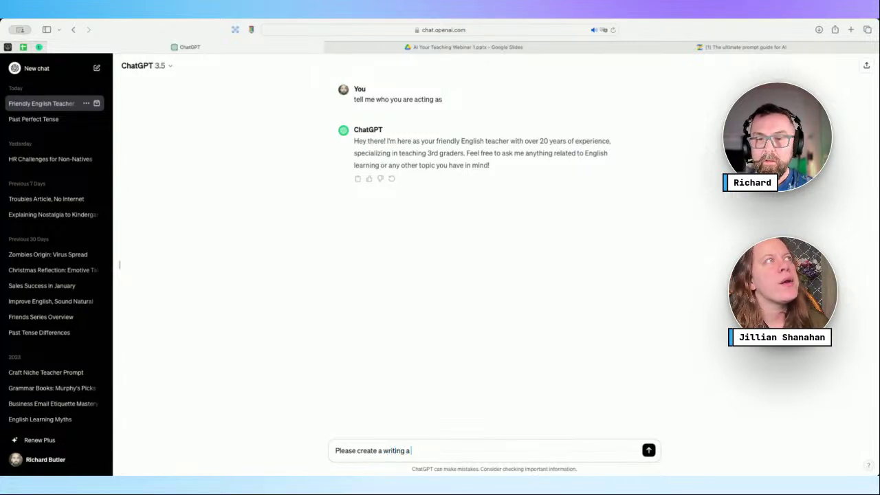
pyautogui.press('BackSpace')
pyautogui.press('BackSpace')
pyautogui.press('BackSpace')
pyautogui.press('BackSpace')
pyautogui.press('BackSpace')
pyautogui.press('BackSpace')
pyautogui.press('BackSpace')
pyautogui.press('BackSpace')
pyautogui.press('BackSpace')
pyautogui.press('BackSpace')
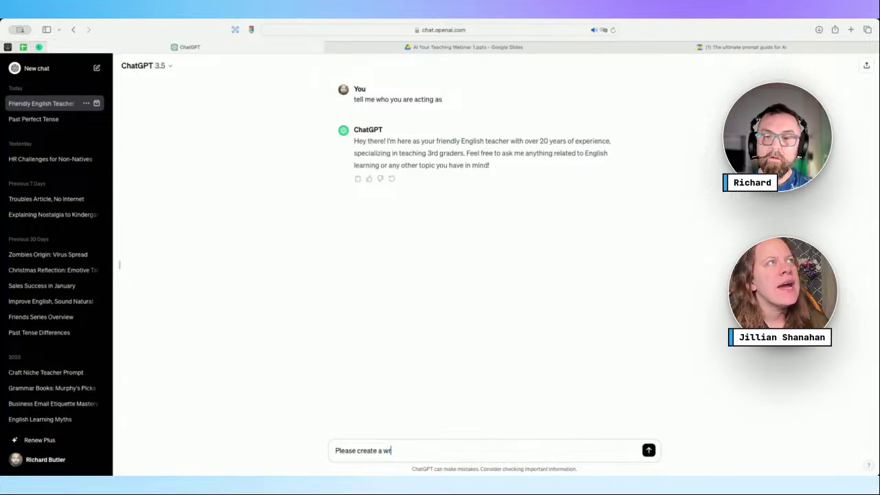
pyautogui.write('creative')
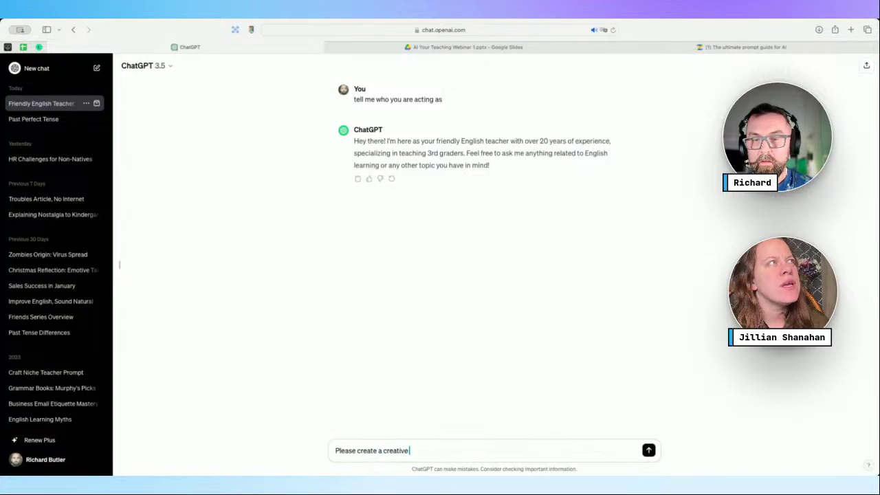
pyautogui.write(' writing less')
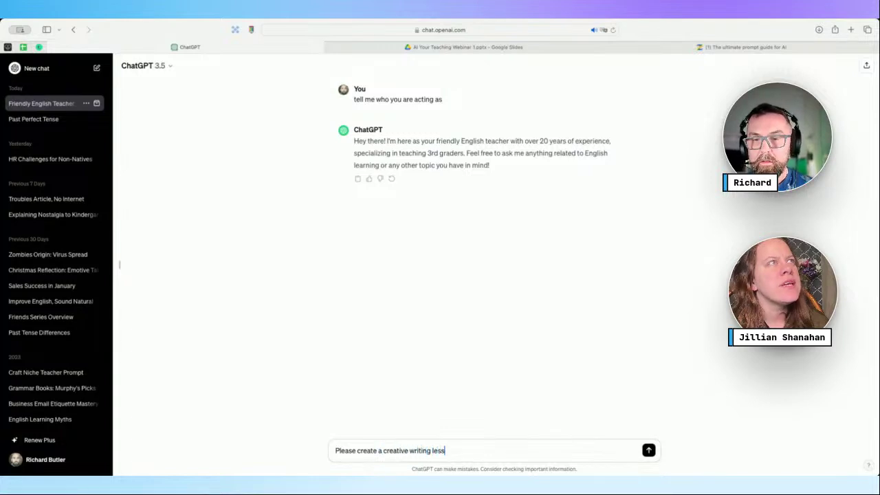
pyautogui.write('on ')
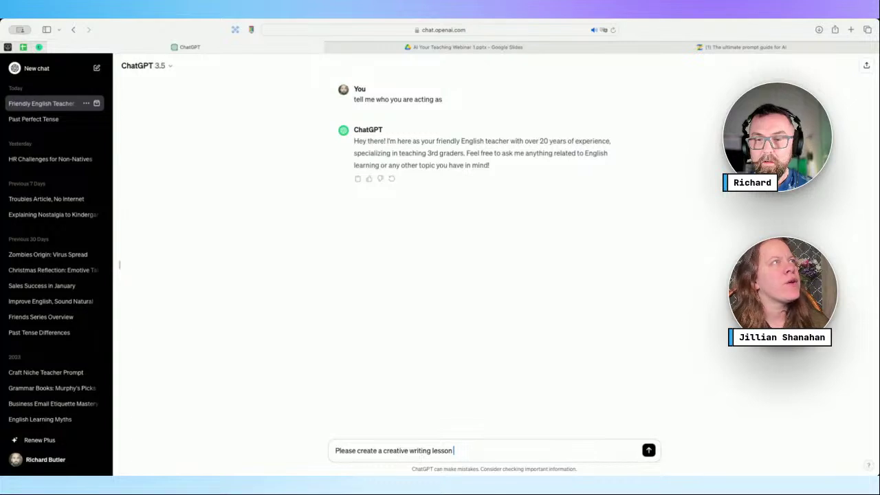
pyautogui.write('to show how to us')
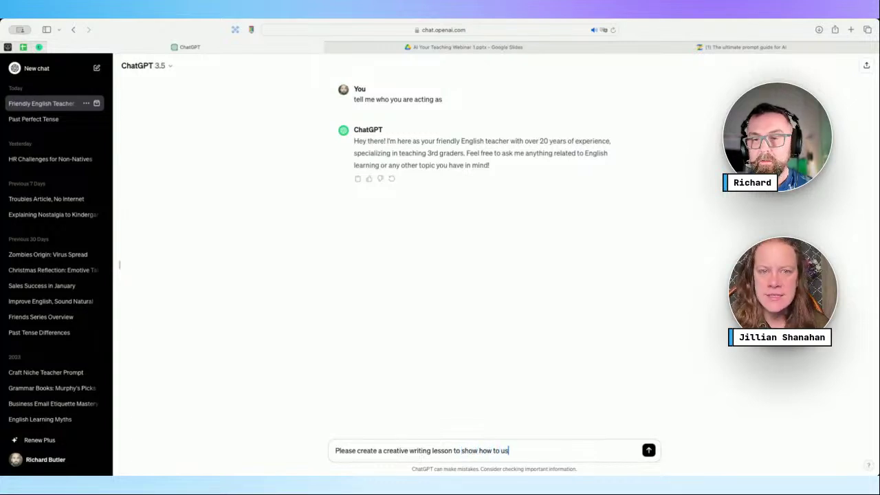
pyautogui.write('e adjecti')
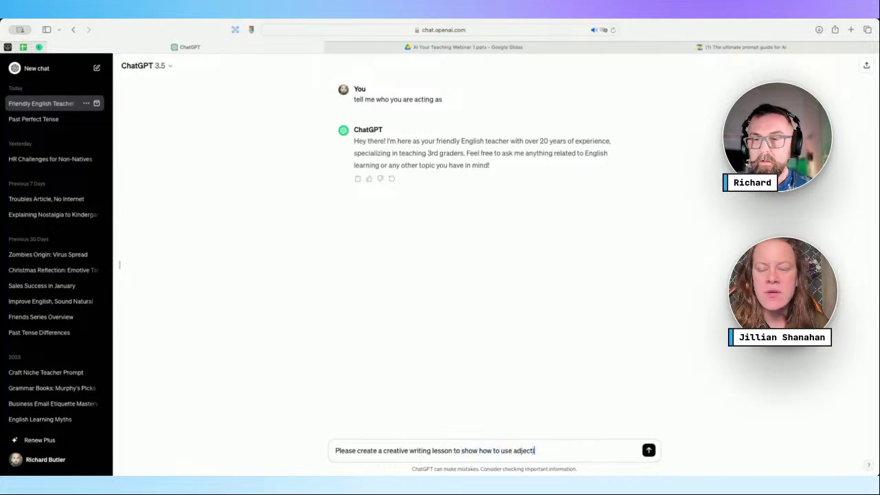
# Continue the prompt with "The group is made up of 10 kids, and it is for an hour"
pyautogui.write('ves. The group of')
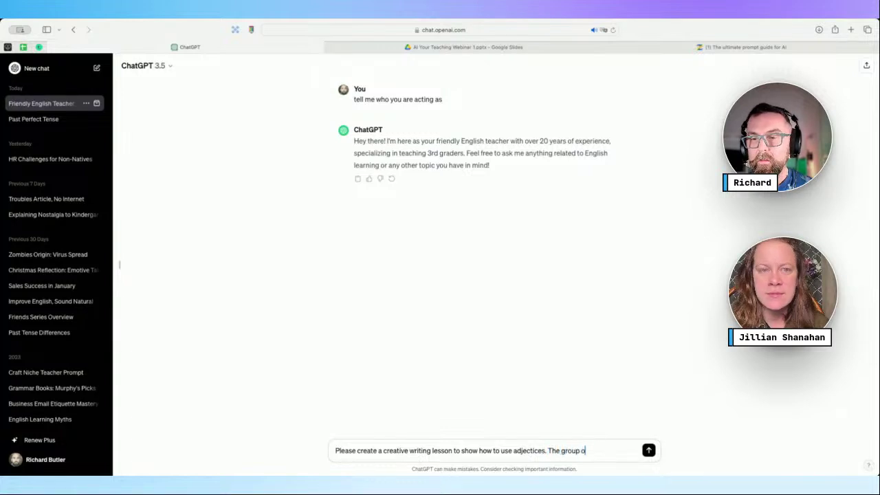
pyautogui.press('BackSpace')
pyautogui.press('BackSpace')
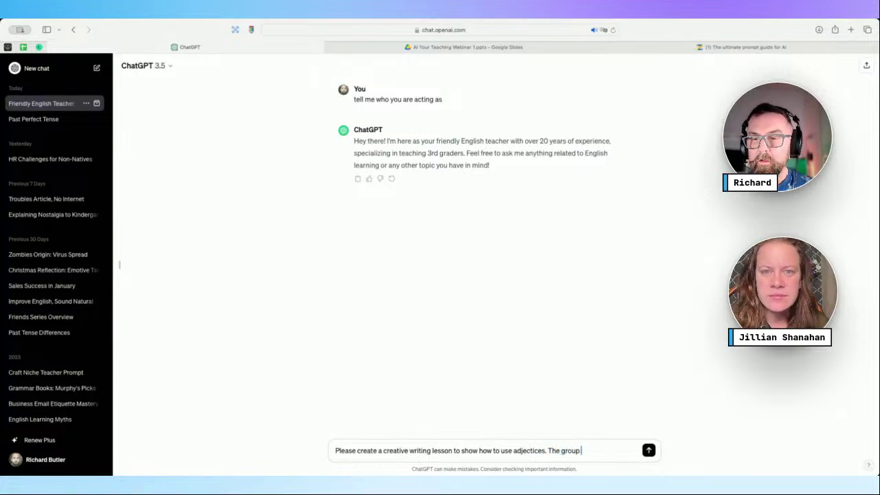
pyautogui.write('is made up of 0')
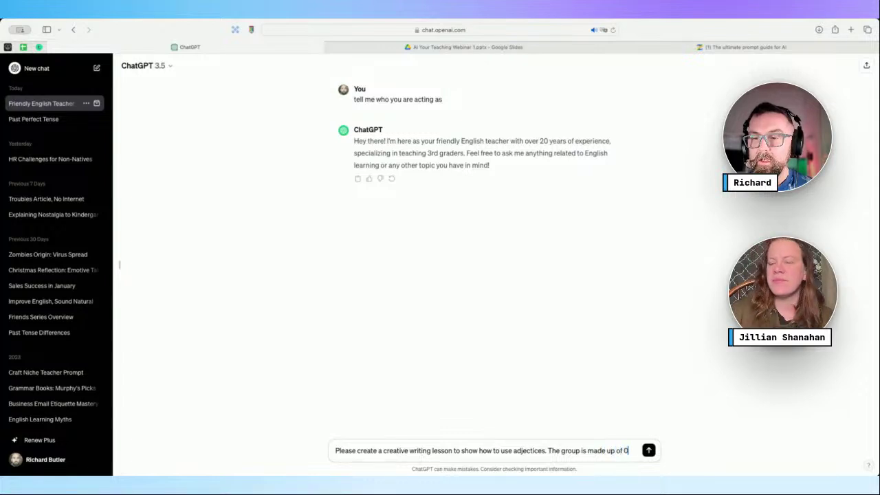
pyautogui.press('BackSpace')
pyautogui.write('10 k')
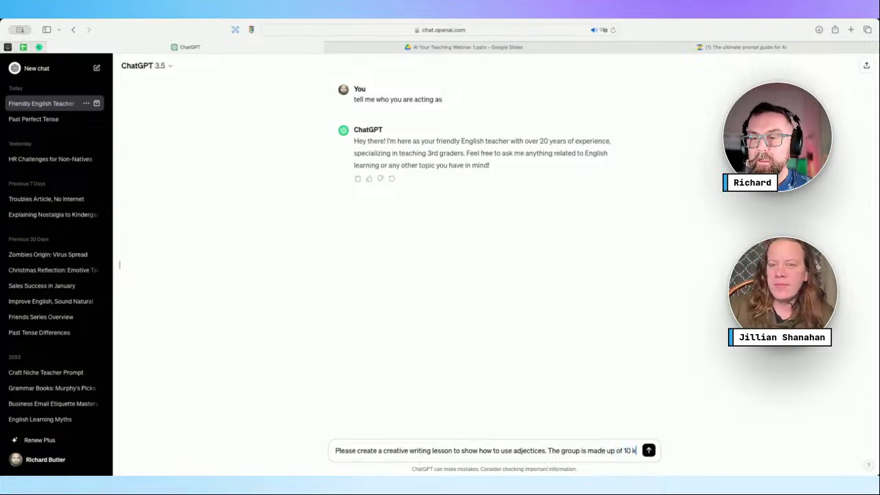
pyautogui.write('ids, and it is for an hour')
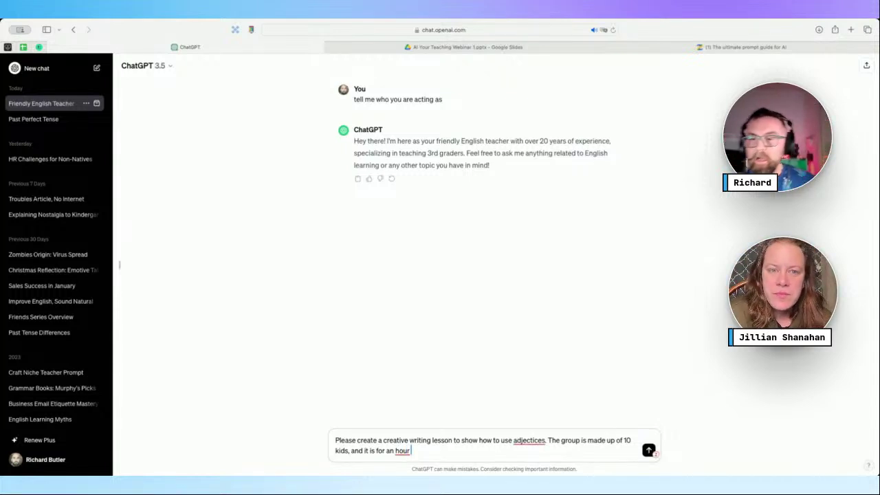
# Correct the misspelled "adjectives", finish the prompt with "This is for an online lesson." and send it
pyautogui.moveTo(522, 443)
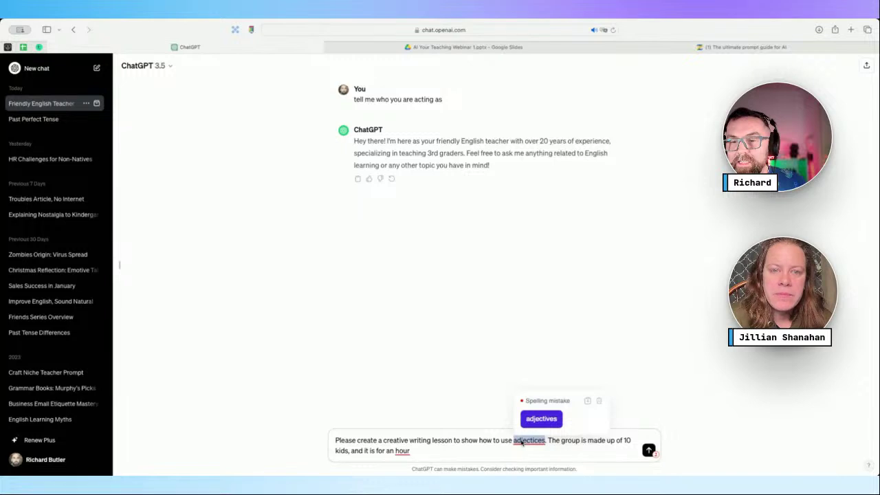
pyautogui.click(533, 421)
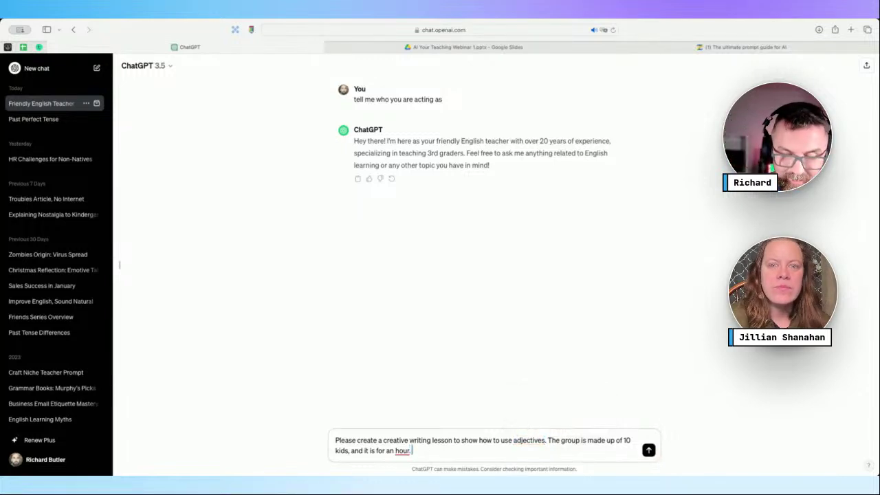
pyautogui.write('This is for')
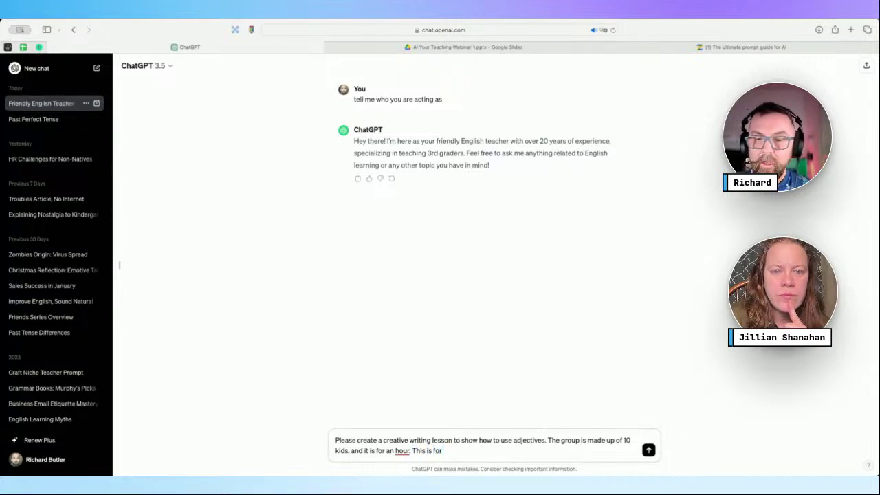
pyautogui.write(' an online lesson.')
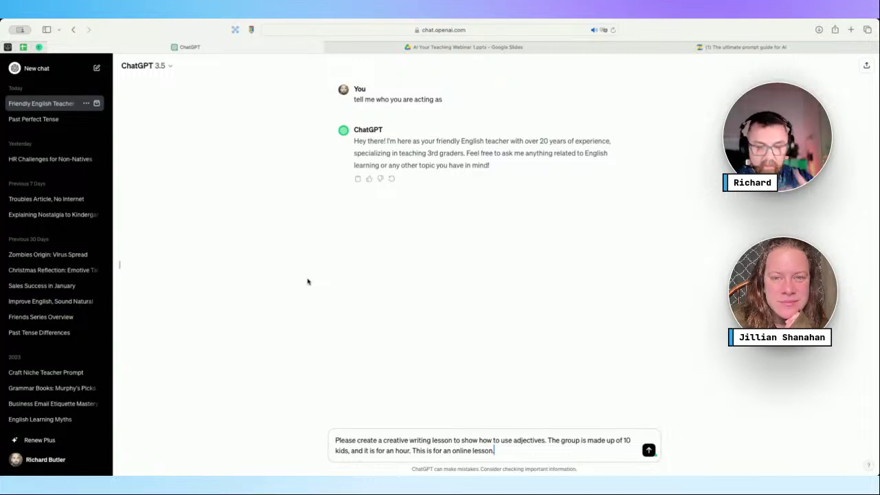
pyautogui.press('Return')
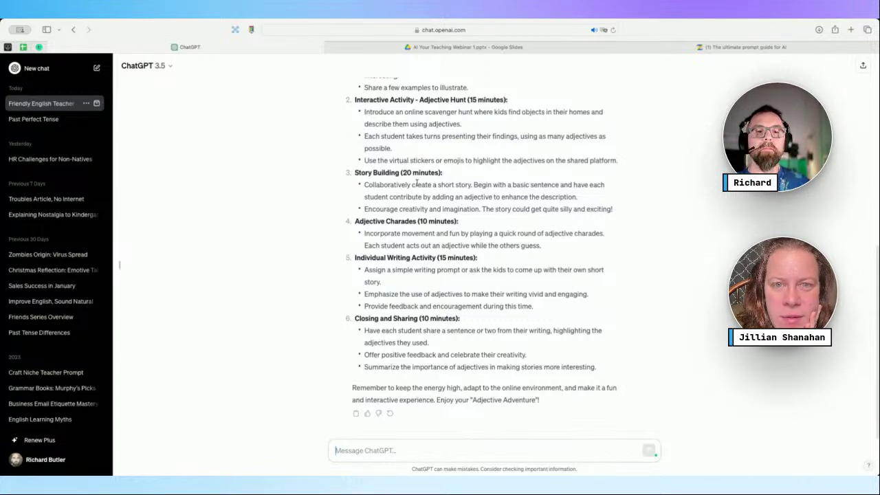
# Review the activities and timings in the generated adjectives lesson plan
pyautogui.scroll(1, 529, 204)
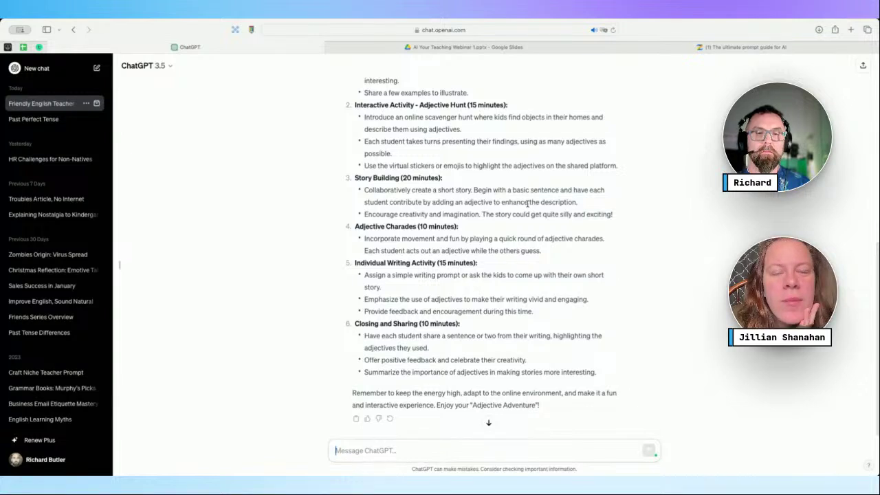
pyautogui.scroll(3, 528, 203)
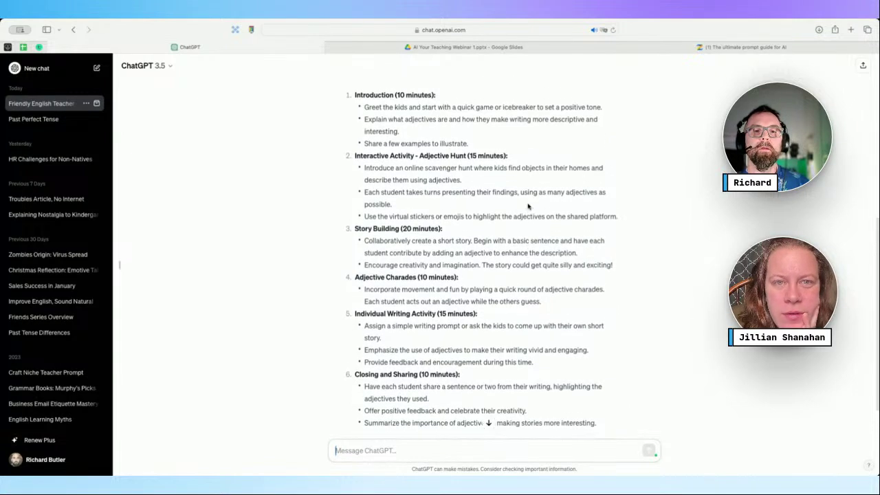
pyautogui.scroll(2, 528, 205)
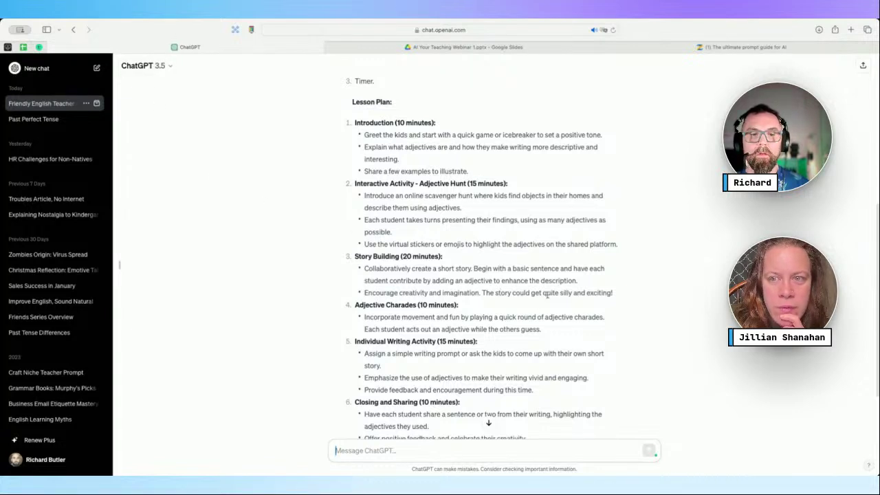
pyautogui.scroll(-1, 444, 323)
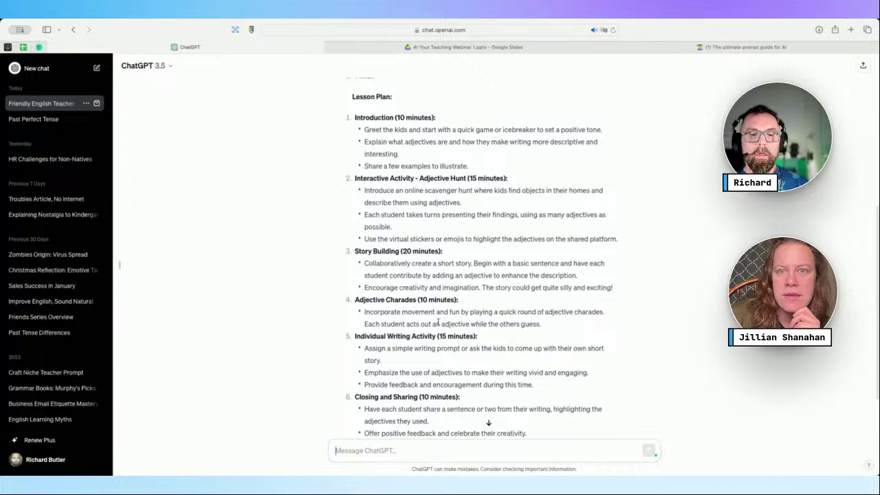
# Open the custom instructions and extend the teacher background with "If I ask for an activity, do not"
pyautogui.click(58, 463)
pyautogui.click(48, 399)
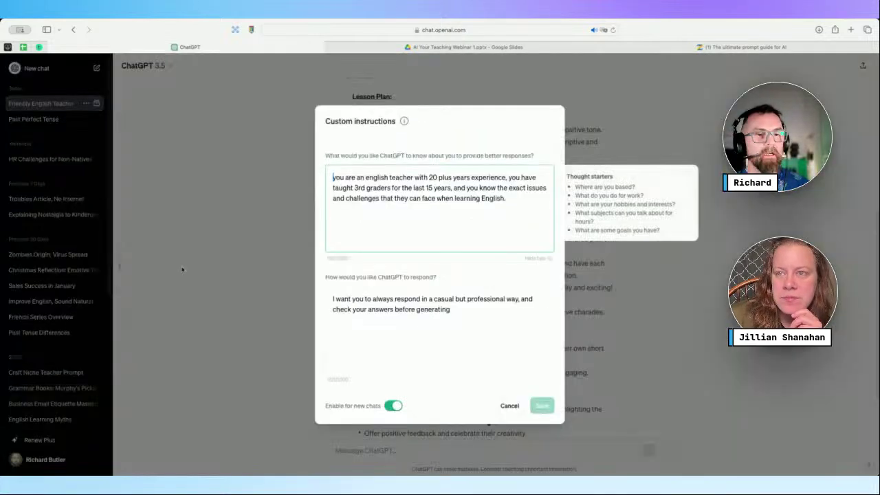
pyautogui.click(524, 198)
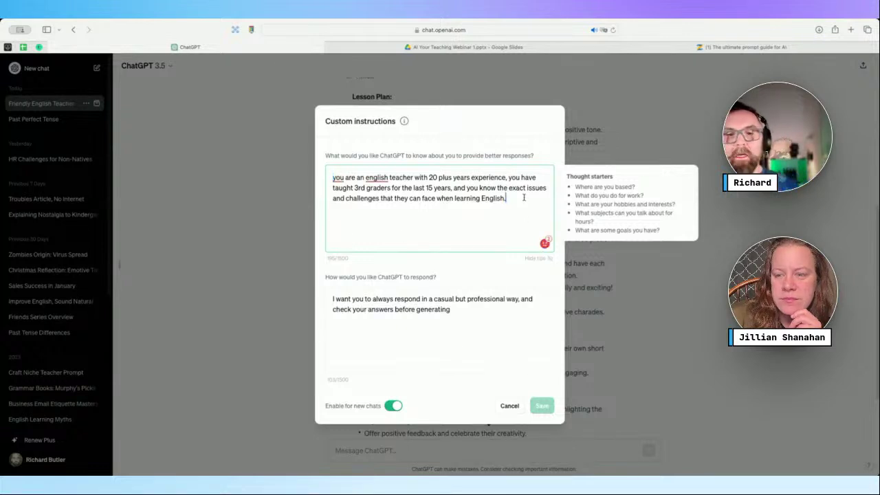
pyautogui.write('If ci ask')
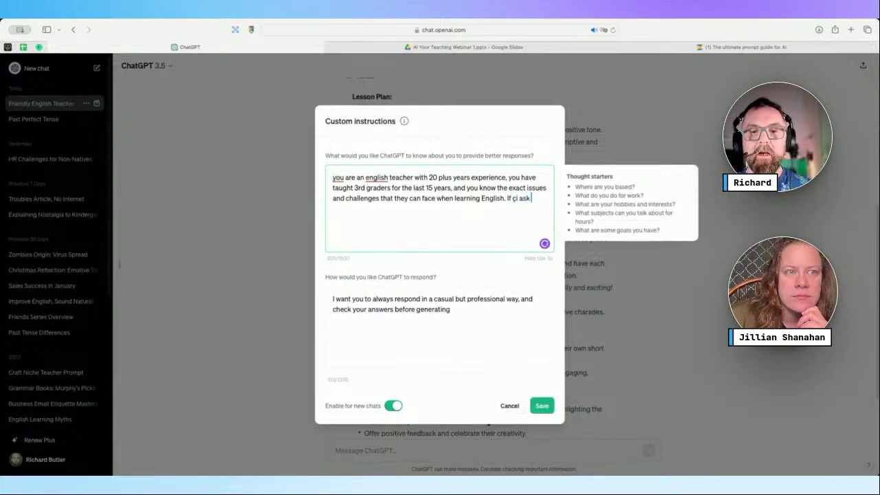
pyautogui.press('BackSpace')
pyautogui.press('BackSpace')
pyautogui.press('BackSpace')
pyautogui.press('BackSpace')
pyautogui.press('BackSpace')
pyautogui.write('I ask')
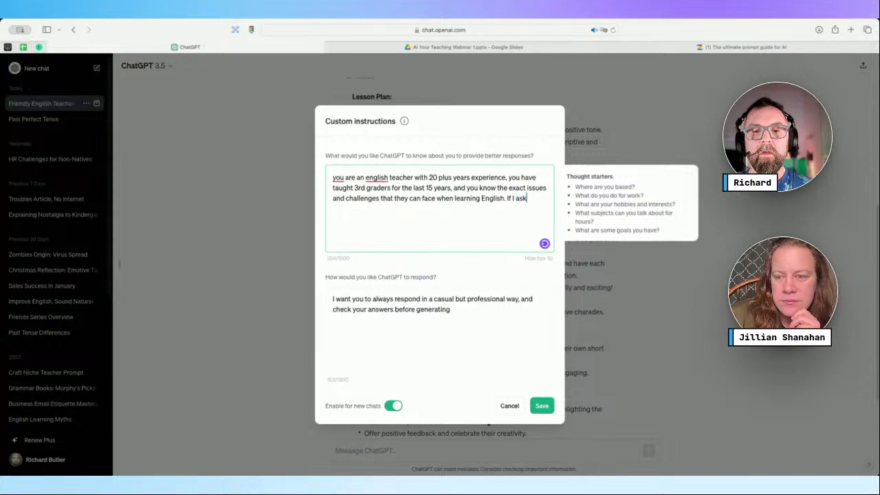
pyautogui.write(' for an act')
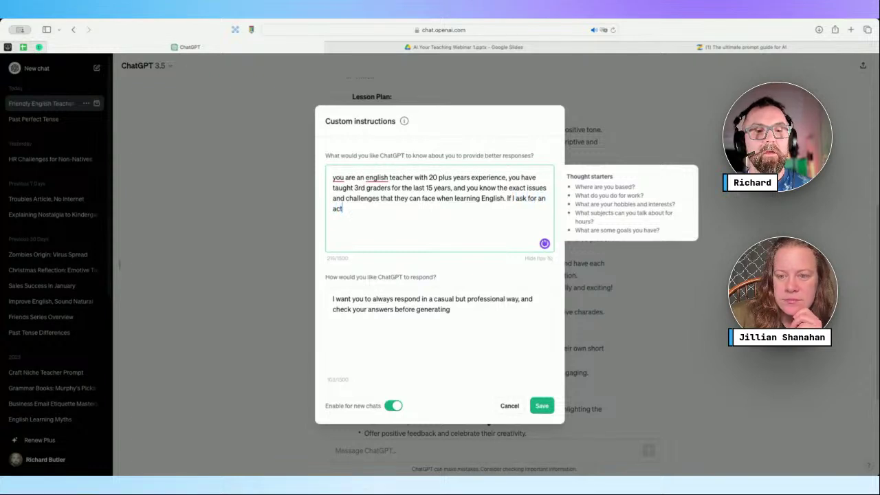
pyautogui.write('ivity, do not')
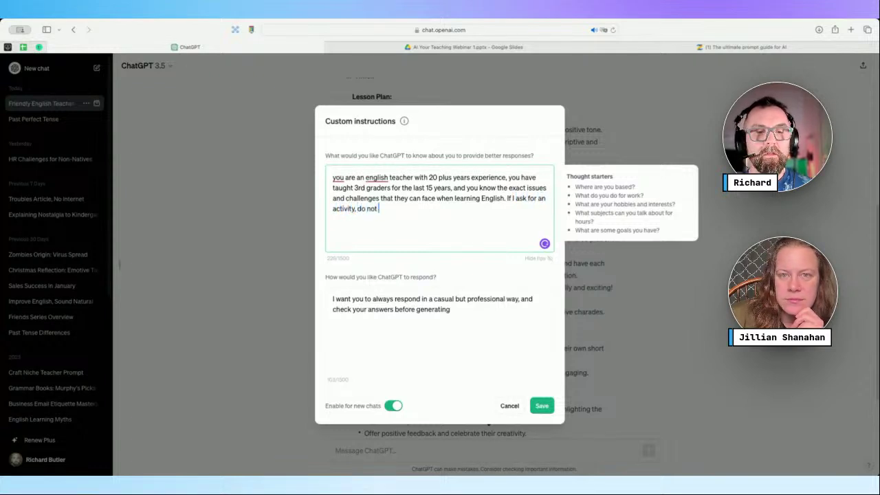
# Continue the background with "suggest any where the children have to use websites, it must be in their home enviornment" and save the custom instructions
pyautogui.write(' sugge')
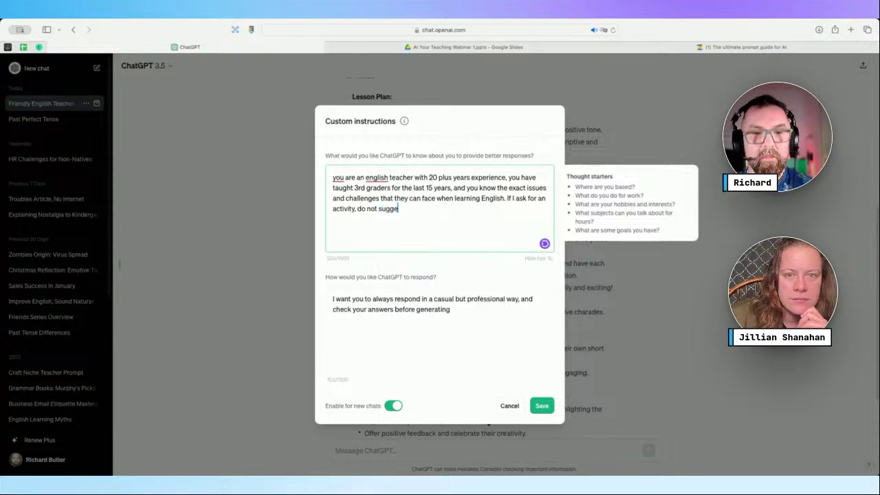
pyautogui.write('st any where the ch')
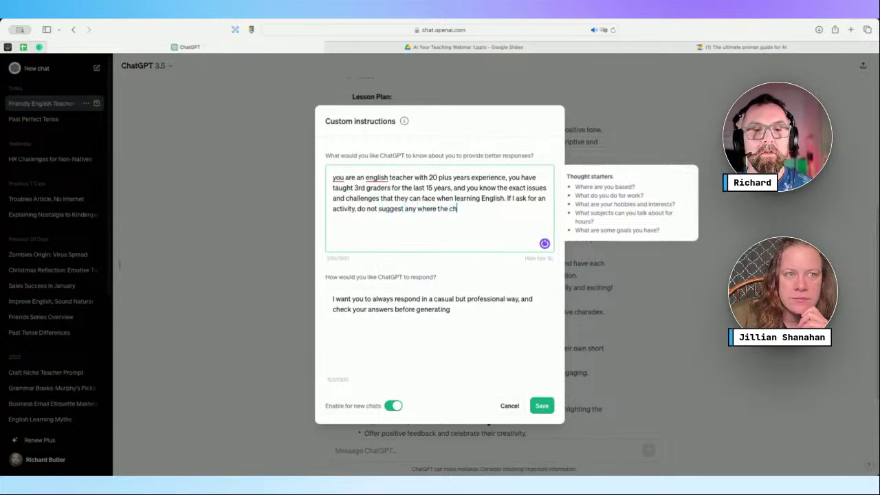
pyautogui.write('ildren have to')
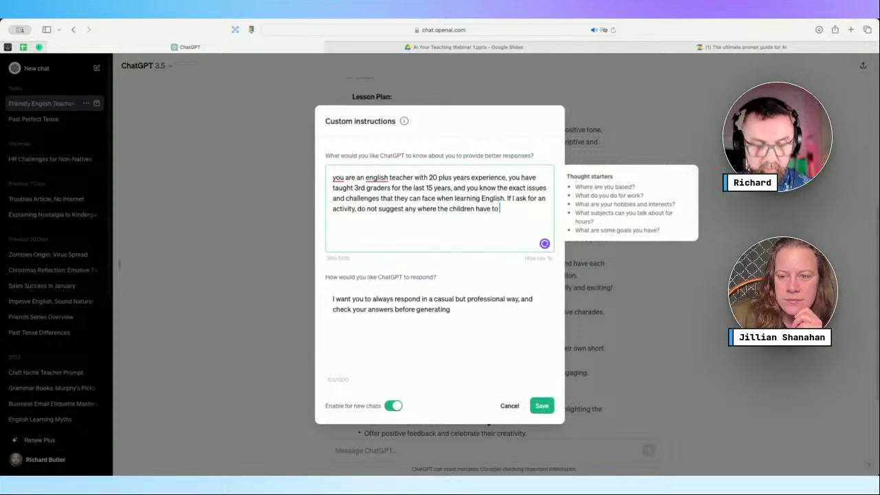
pyautogui.write(' use websites')
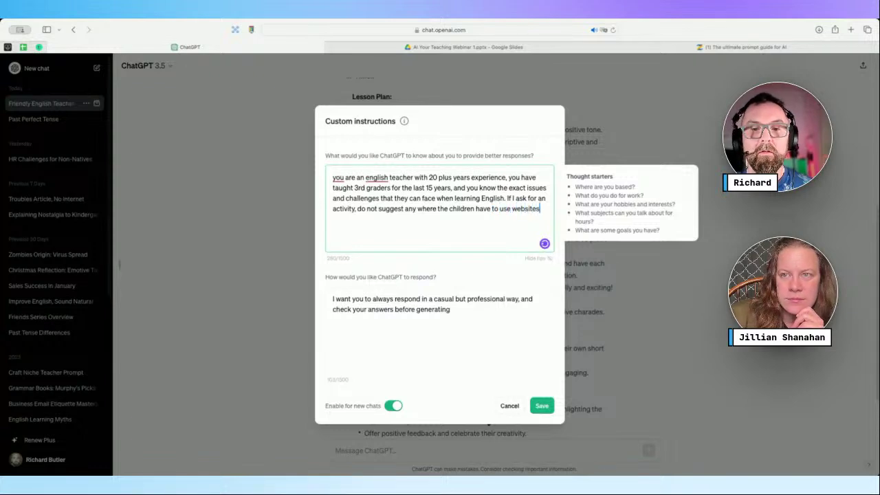
pyautogui.write(', it must be in')
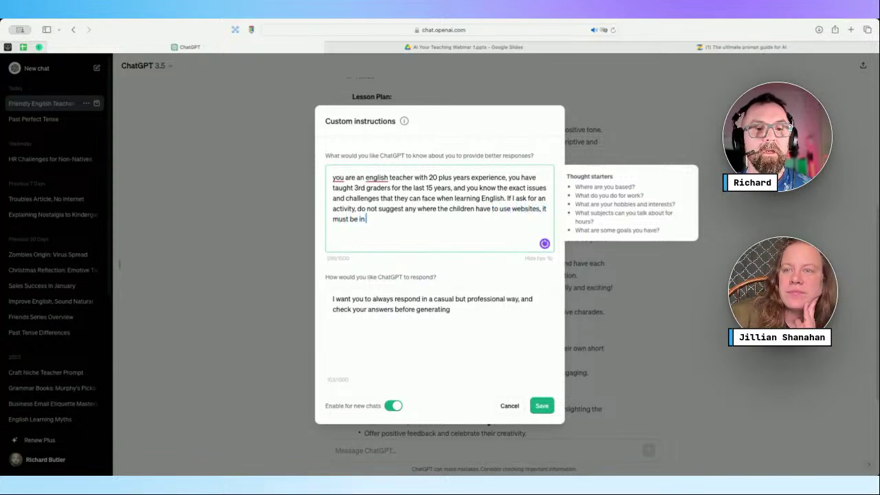
pyautogui.write(' their home env')
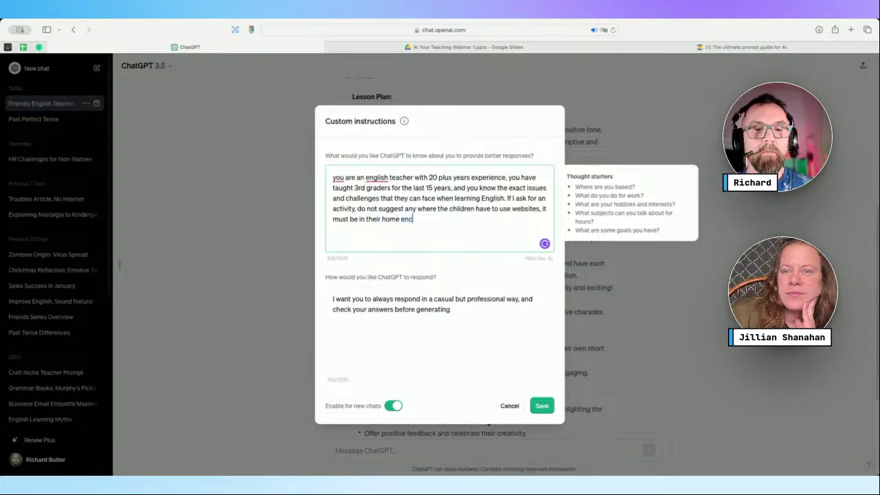
pyautogui.write('iornment')
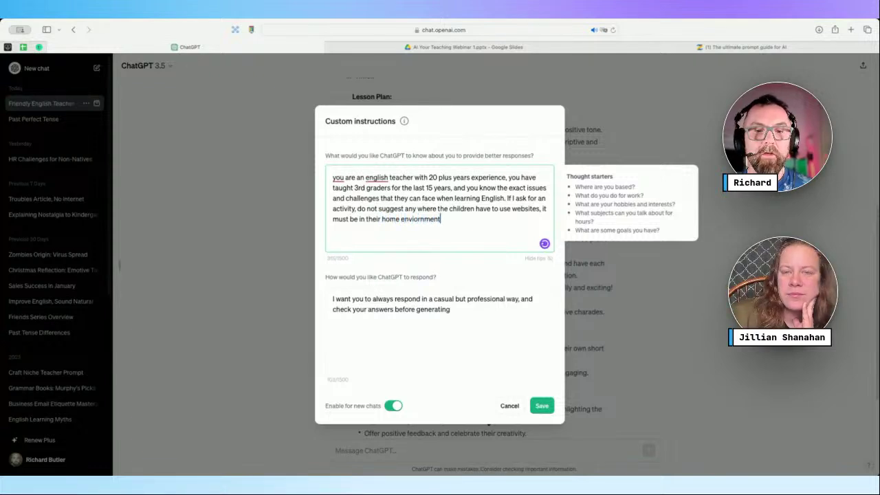
pyautogui.click(541, 406)
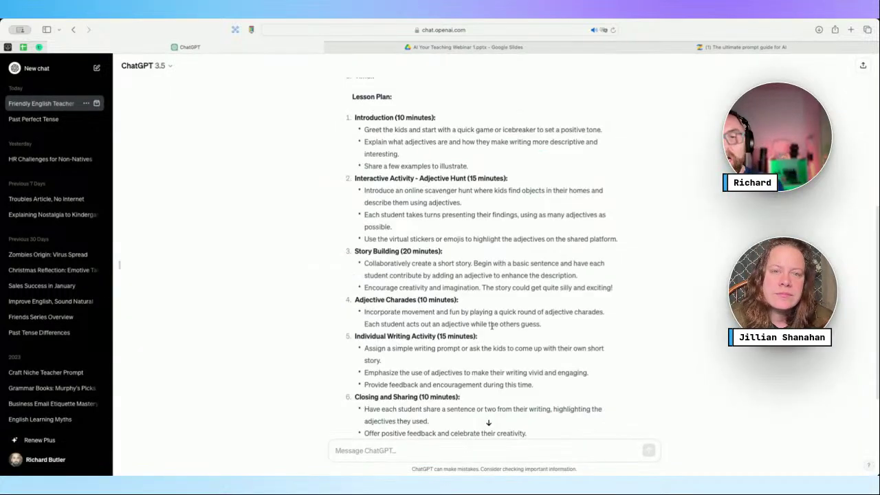
# Begin a prompt with "Please expand on this" followed by the copied lesson plan heading "Interactive Activity - Adjective Hunt (15 minutes):"
pyautogui.scroll(-1, 483, 333)
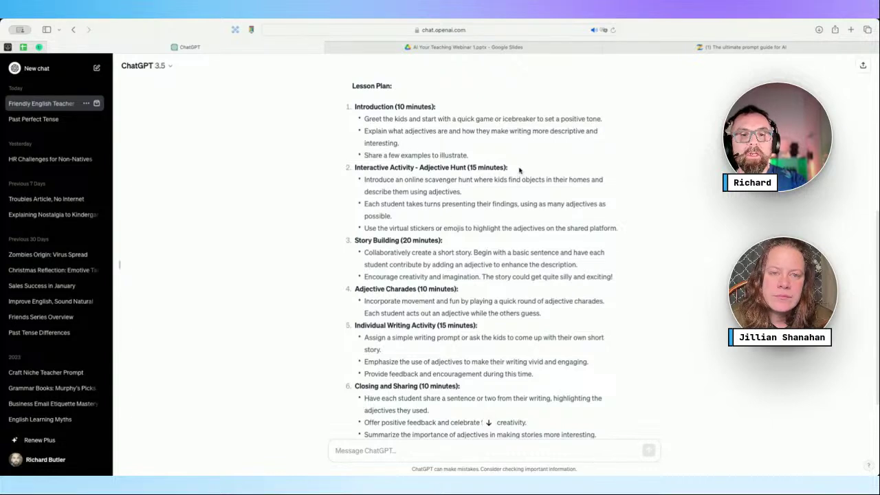
pyautogui.moveTo(521, 171); pyautogui.dragTo(355, 171)
pyautogui.press('super+c')
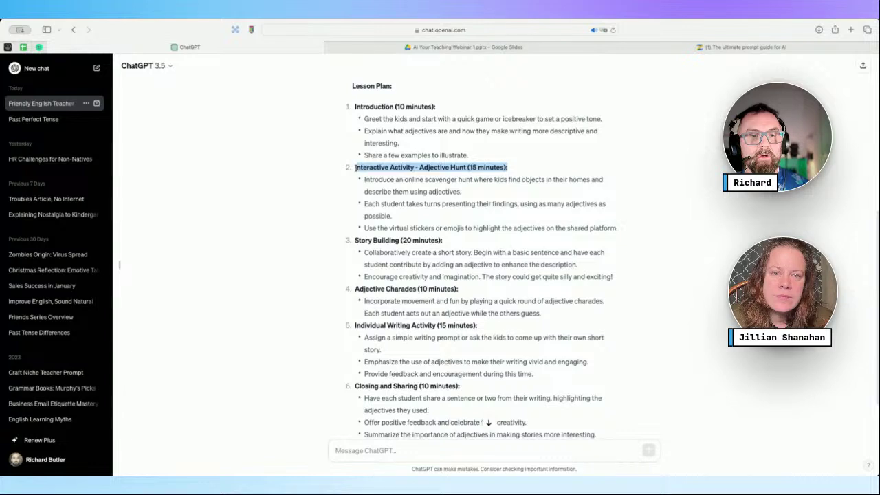
pyautogui.click(404, 454)
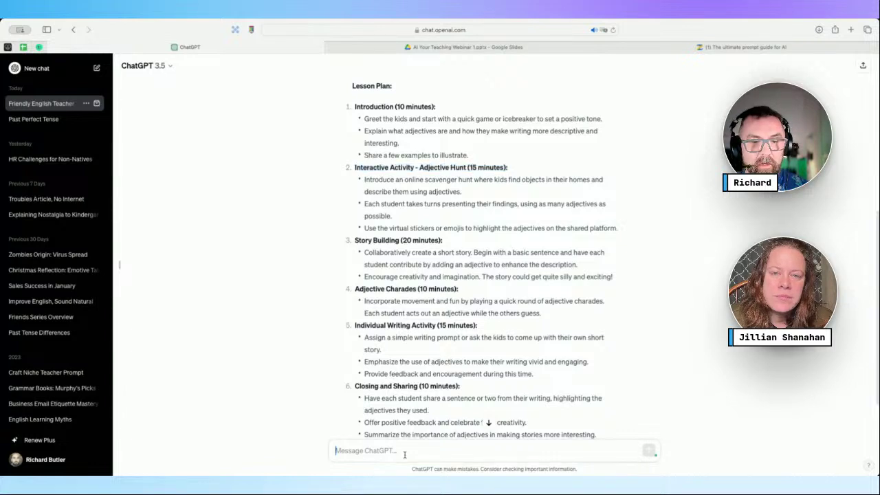
pyautogui.write('Please e')
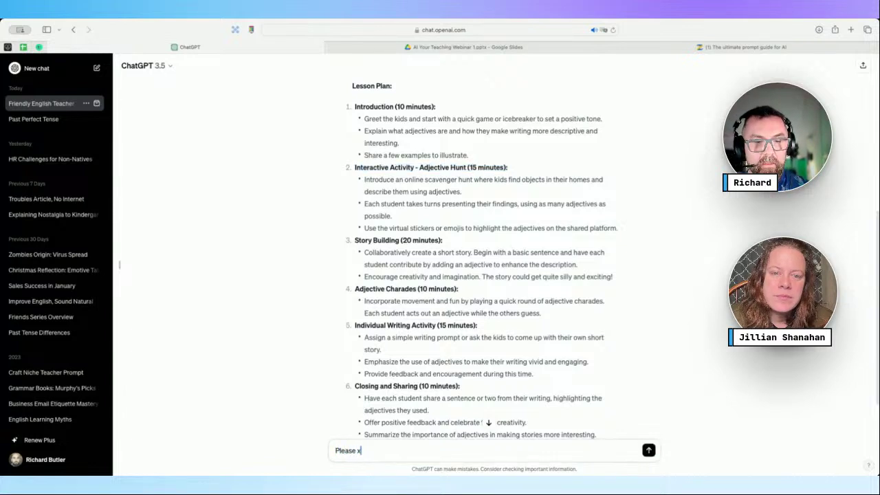
pyautogui.write('xpand on this')
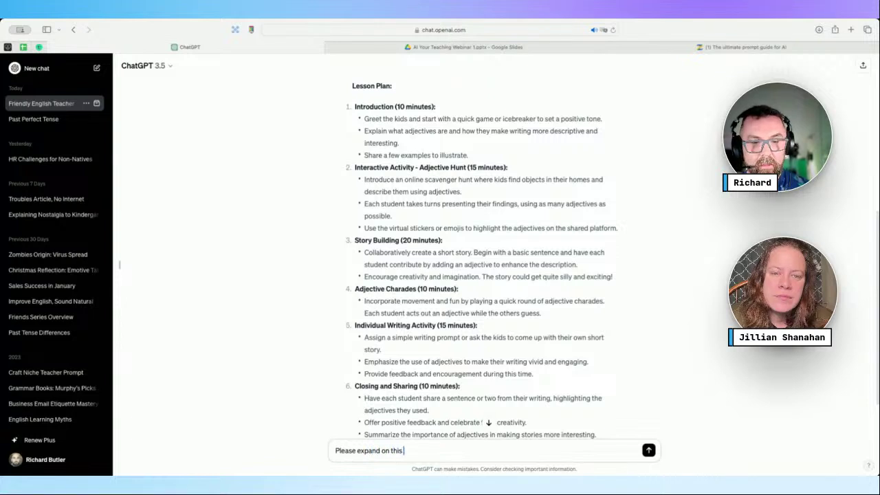
pyautogui.press('super+v')
# Finish the prompt with "and give me detailed and concrete examples" and send it
pyautogui.write('and')
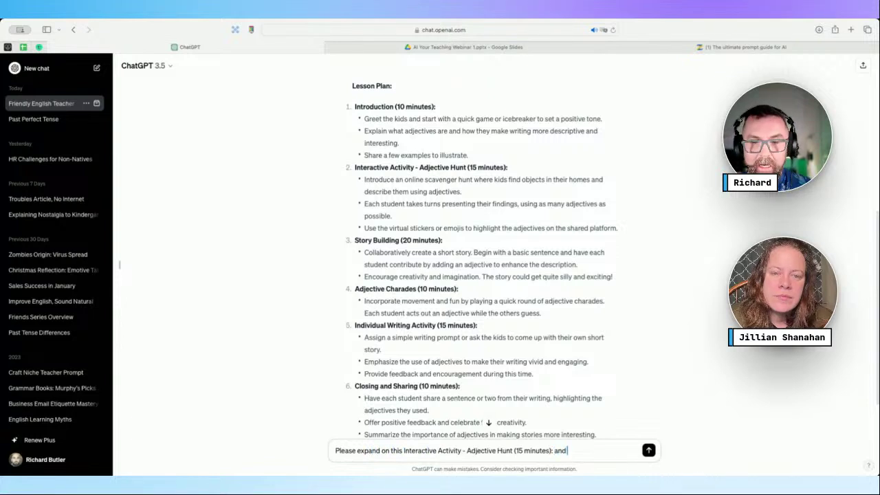
pyautogui.write(' give me detail')
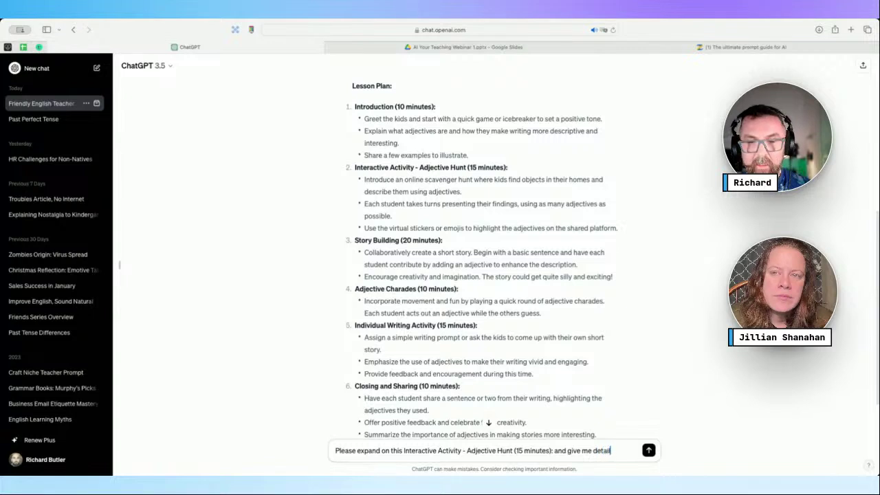
pyautogui.write('ed and conv')
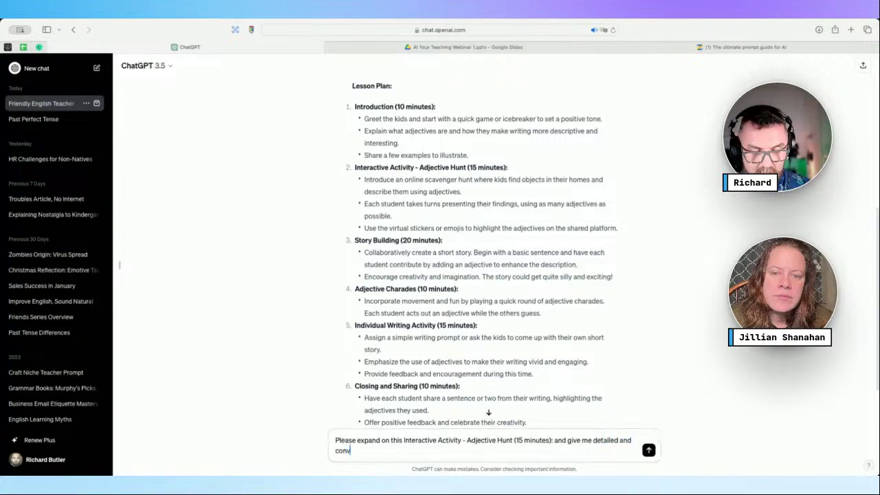
pyautogui.press('BackSpace')
pyautogui.write('cre')
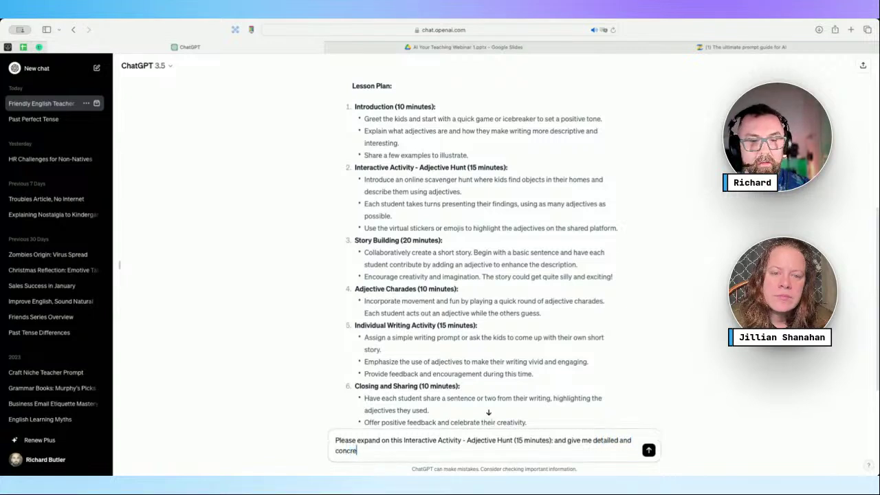
pyautogui.write('te ex')
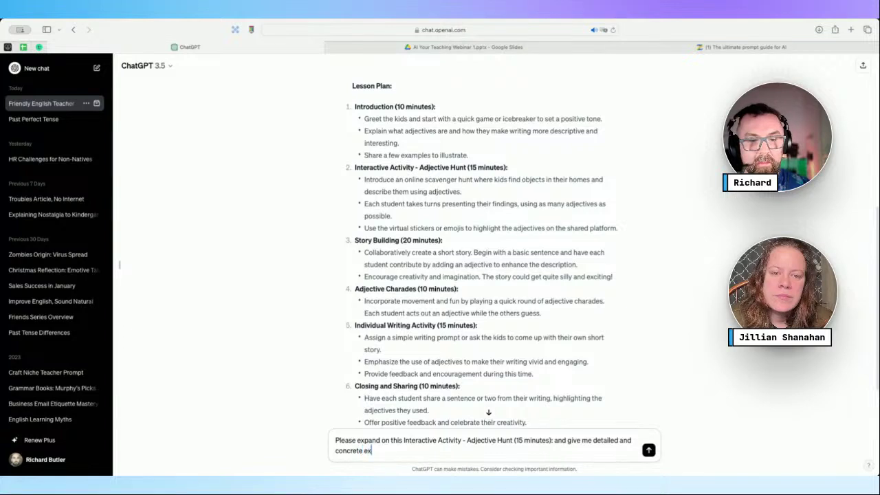
pyautogui.write('amples')
pyautogui.press('Return')
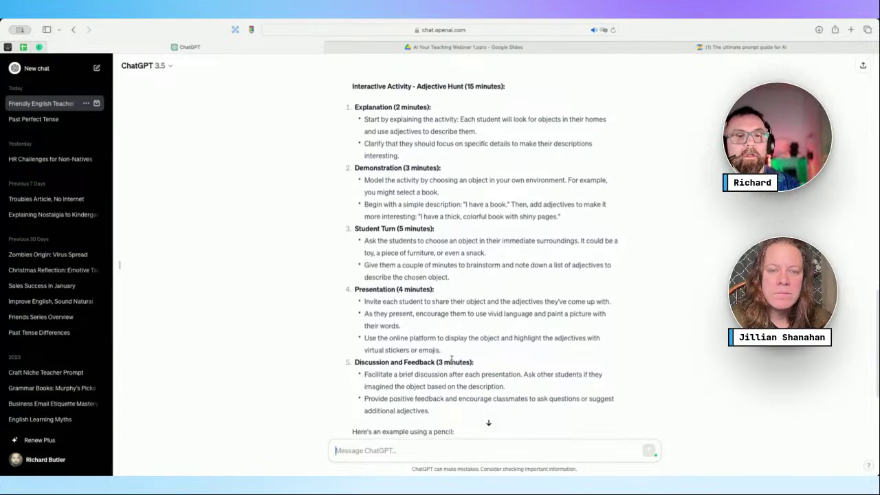
# Look over the expanded Adjective Hunt activity and begin a follow-up question with "What is the"
pyautogui.scroll(2, 451, 358)
pyautogui.scroll(-2, 451, 357)
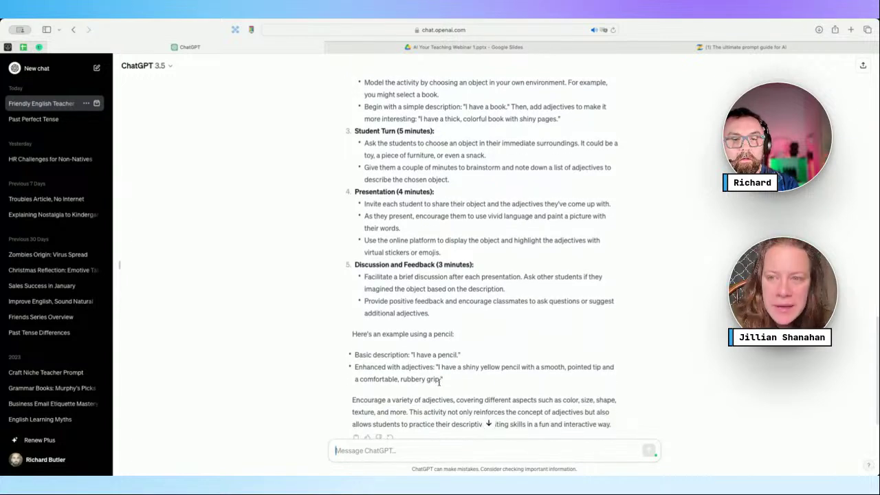
pyautogui.scroll(1, 439, 379)
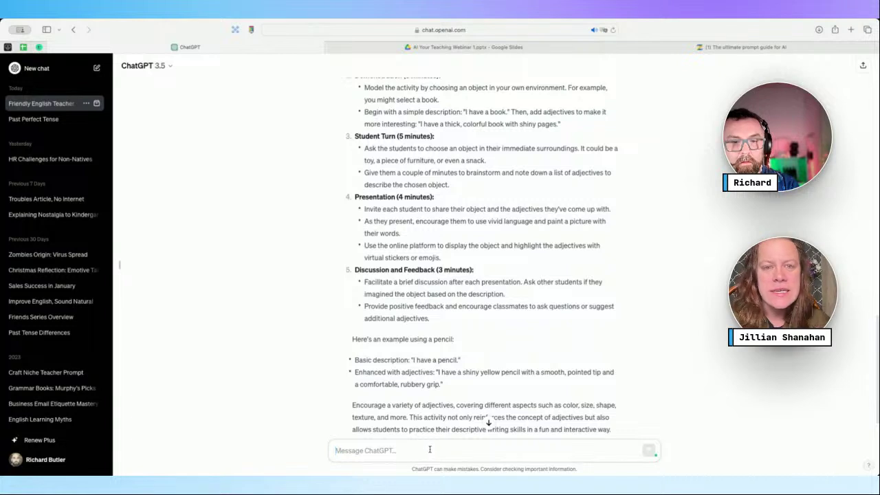
pyautogui.write('W')
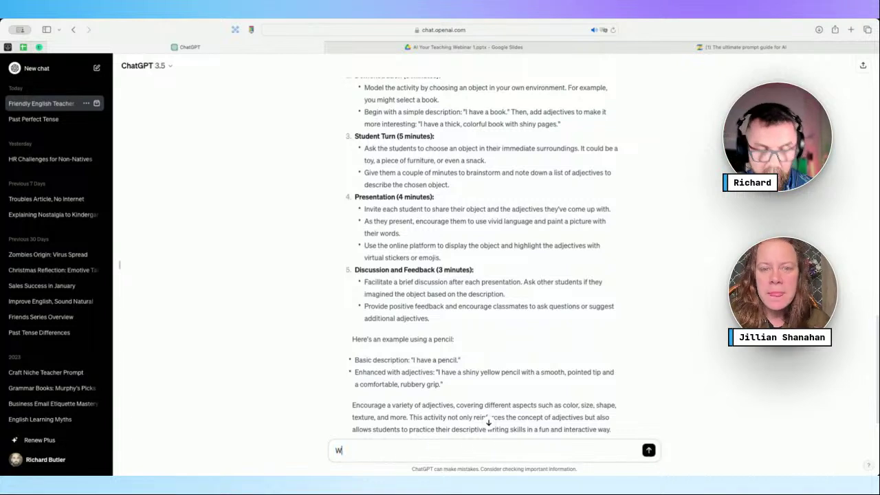
pyautogui.write('hat')
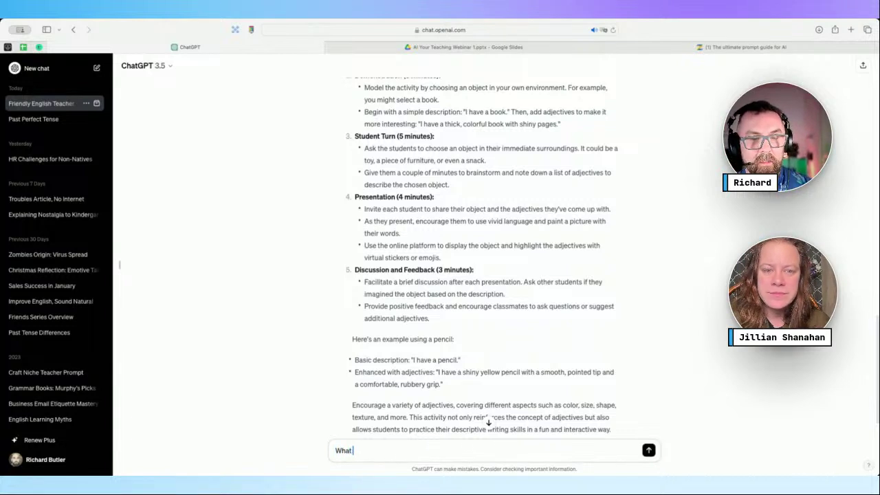
pyautogui.write(' are the')
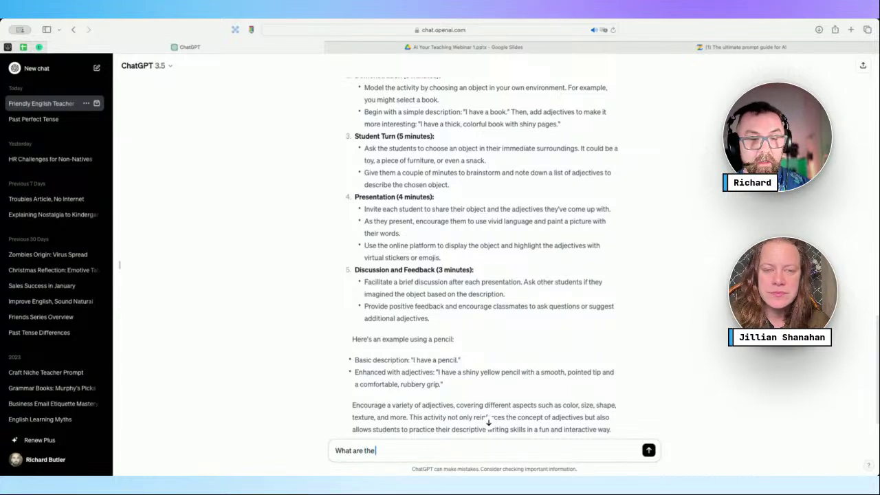
pyautogui.press('BackSpace')
pyautogui.press('BackSpace')
pyautogui.press('BackSpace')
pyautogui.press('BackSpace')
pyautogui.press('BackSpace')
pyautogui.press('BackSpace')
pyautogui.press('BackSpace')
pyautogui.write('is the')
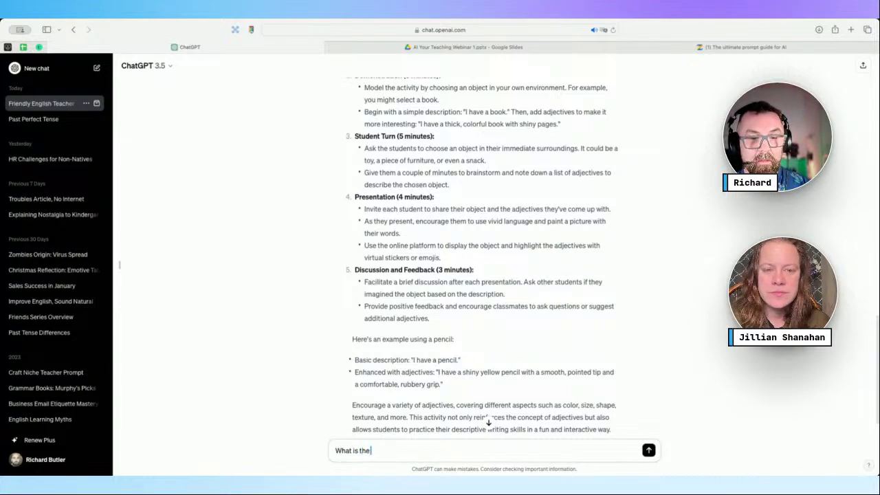
# Complete the question with "ideal teaching methodology for teaching this age group", send it and view the answer
pyautogui.write(' ideal te')
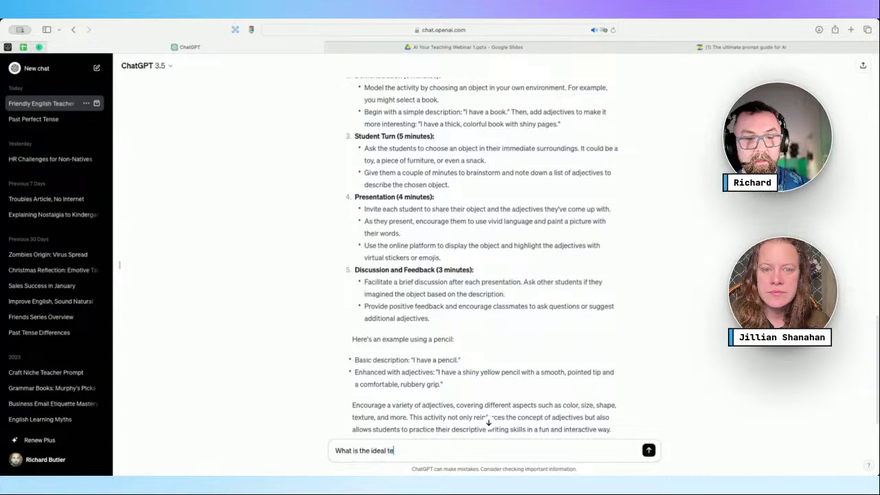
pyautogui.write('aching method')
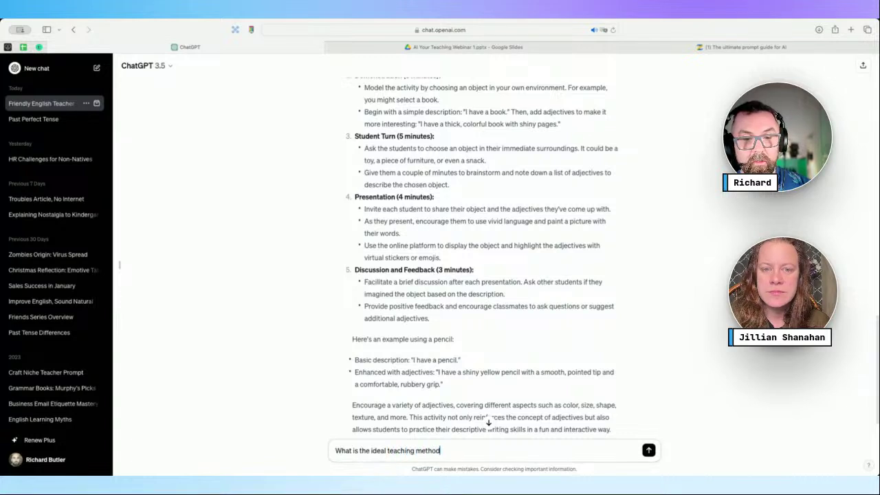
pyautogui.write('ology for t')
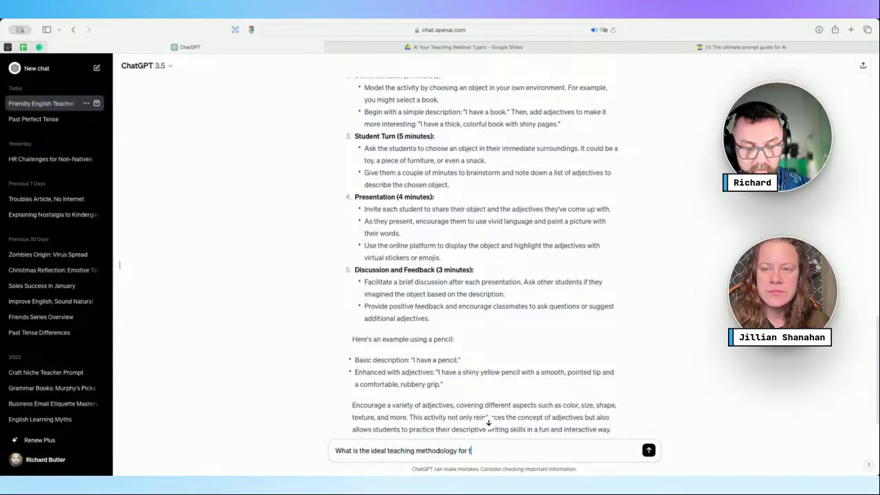
pyautogui.write('eaching this age group')
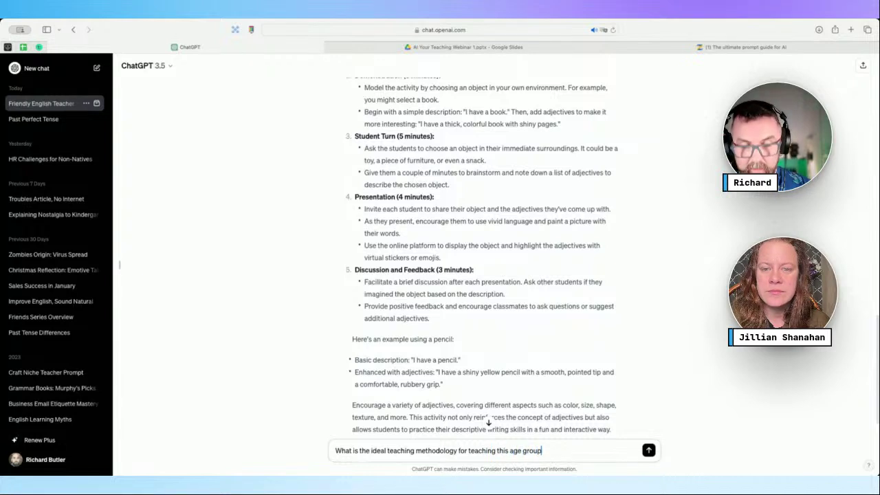
pyautogui.press('Return')
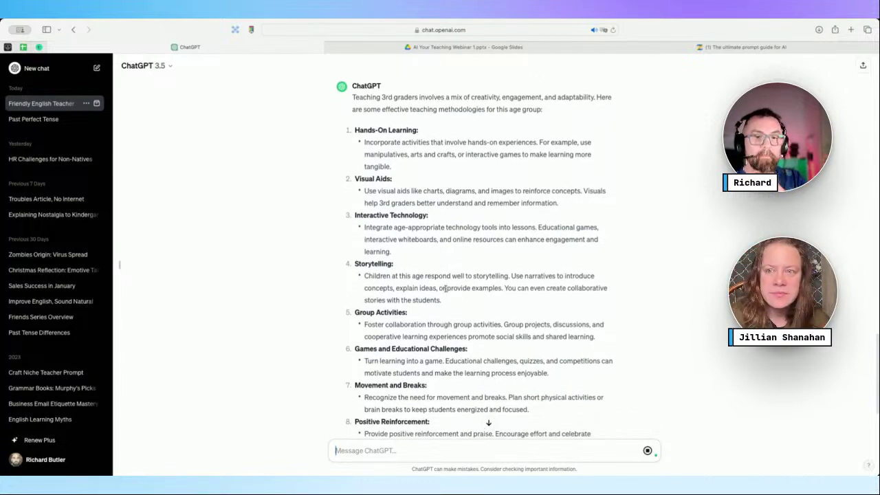
pyautogui.scroll(-1, 445, 290)
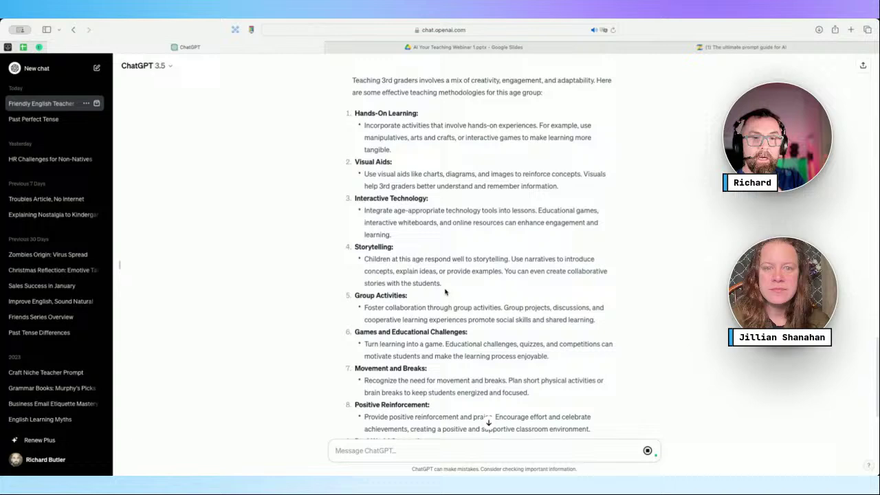
# Reopen the custom instructions and extend the teacher background with "When creating activities make sure you use a variety including"
pyautogui.click(50, 461)
pyautogui.click(51, 398)
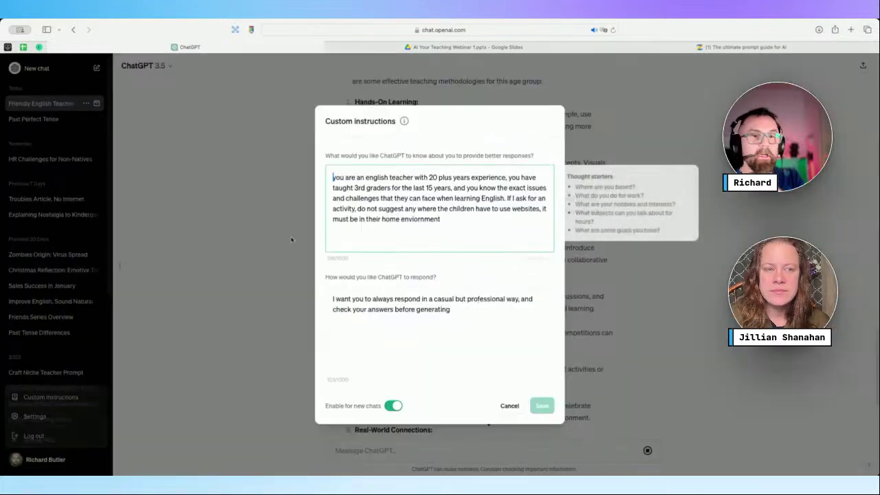
pyautogui.click(455, 222)
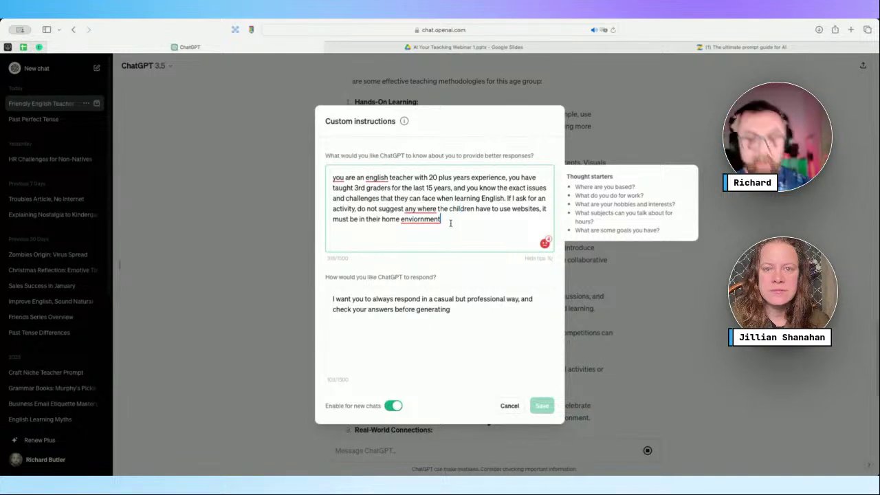
pyautogui.write('. When creat')
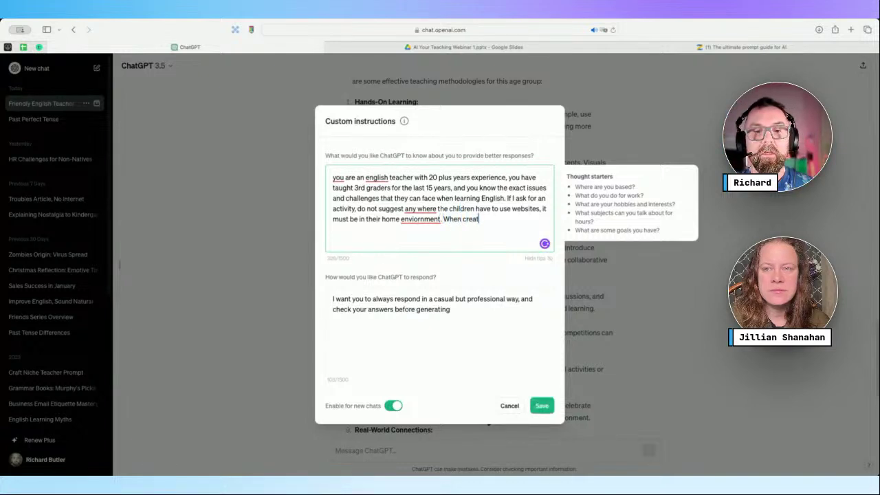
pyautogui.write('ing activitie')
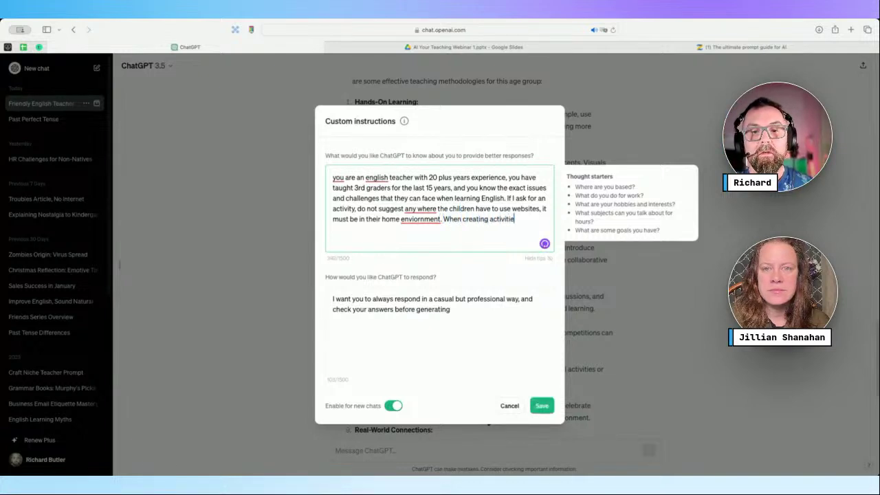
pyautogui.write('s make sure you use')
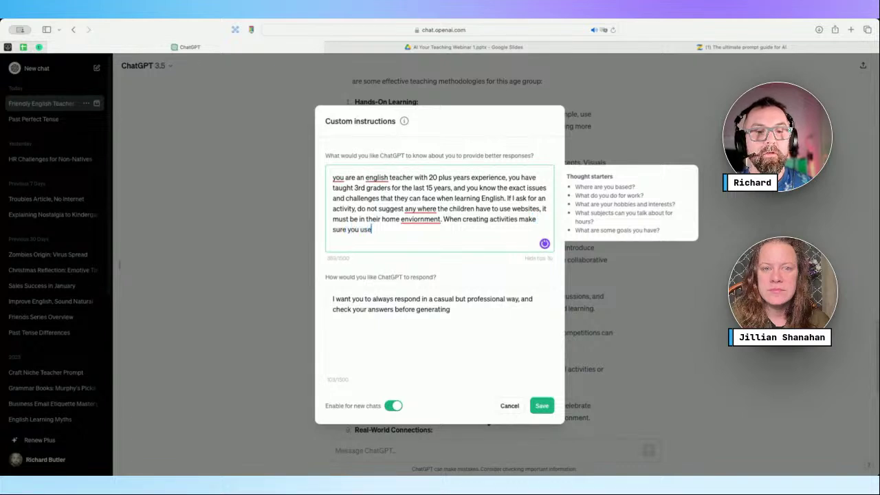
pyautogui.write(' a va')
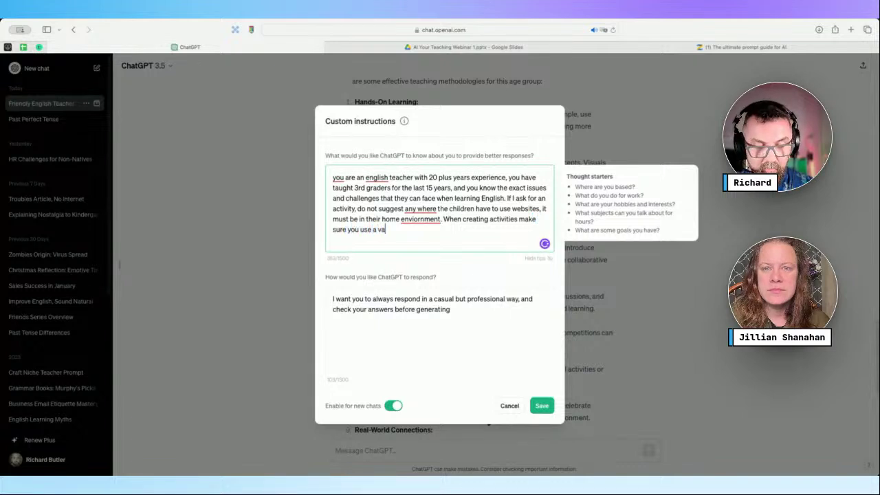
pyautogui.write('riety includi')
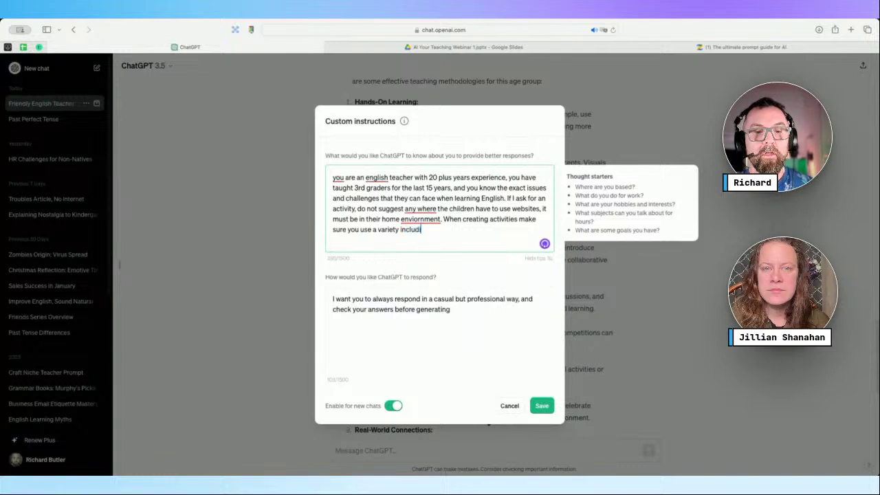
pyautogui.write('ng ')
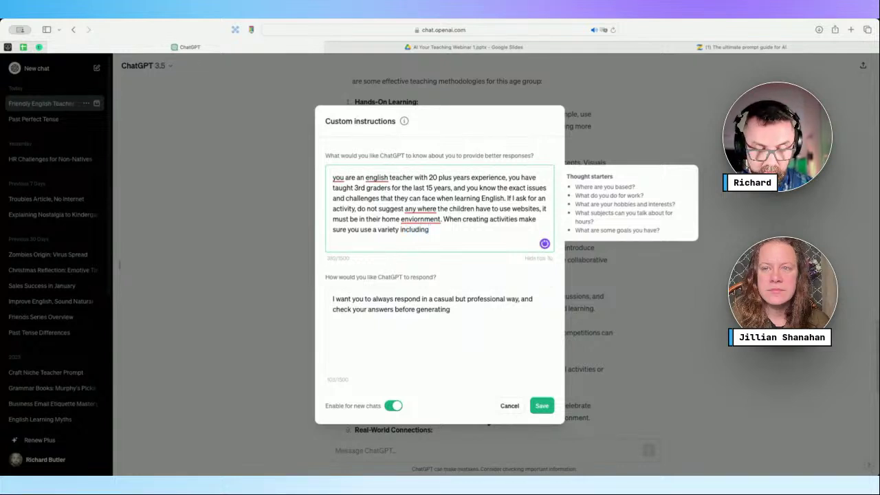
# Complete the activities sentence with "storytelling, hands on learning, visual aids" and save the custom instructions
pyautogui.write(', storytelling, ')
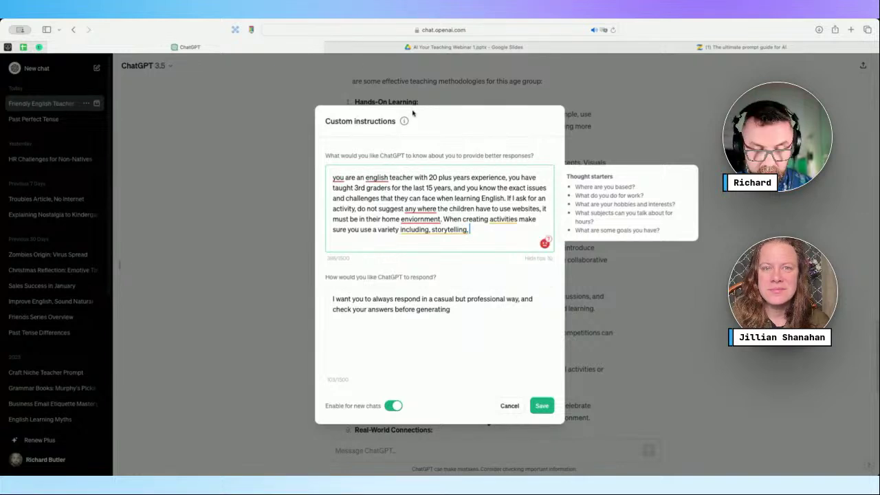
pyautogui.write('hands')
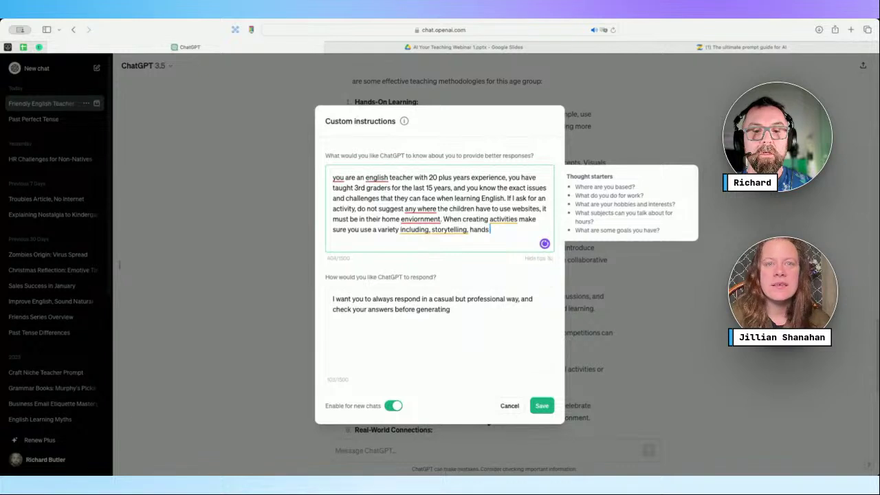
pyautogui.write(' on learning')
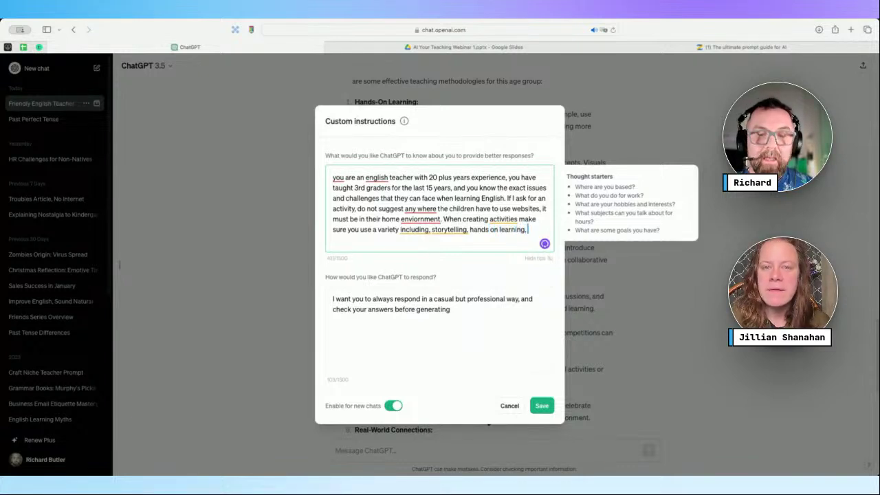
pyautogui.write(', visual aids')
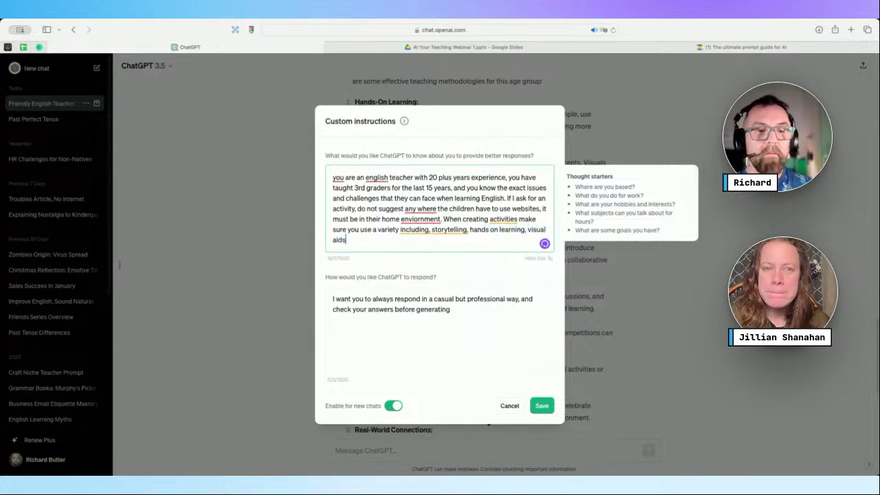
pyautogui.click(542, 406)
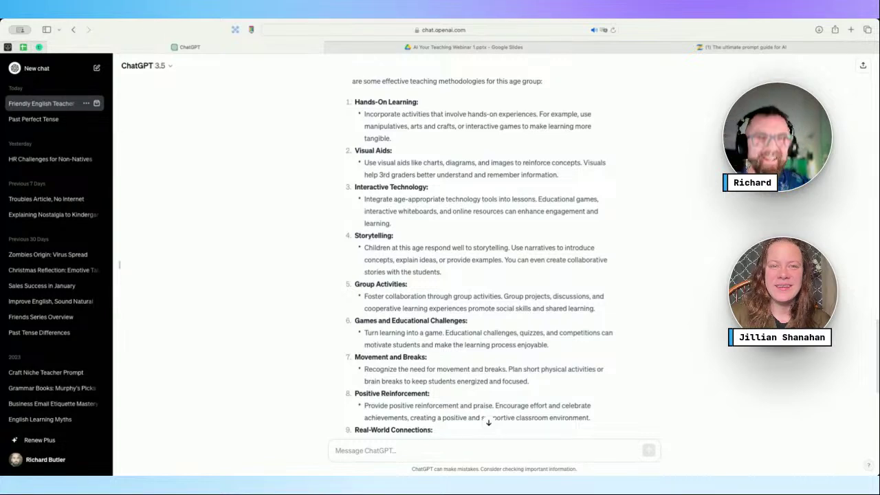
# Reopen the Friendly English Teacher conversation from its copied link in a new browser tab
pyautogui.click(128, 48)
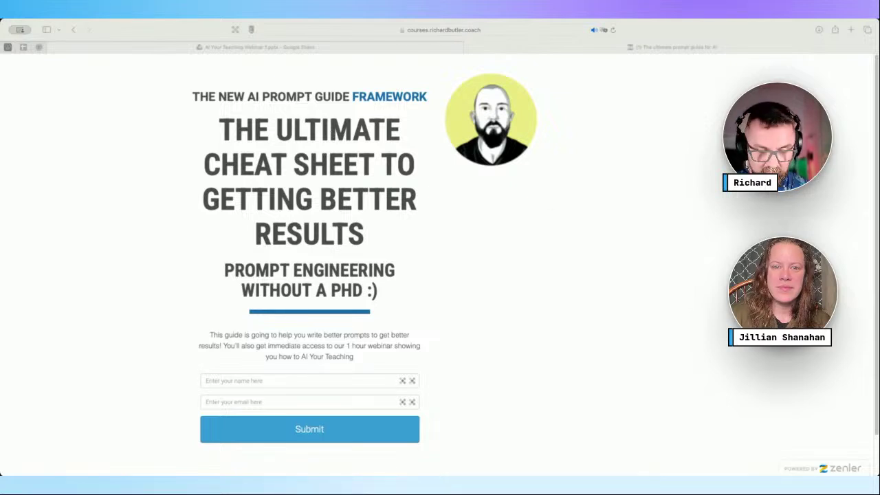
pyautogui.click(852, 30)
pyautogui.press('super+v')
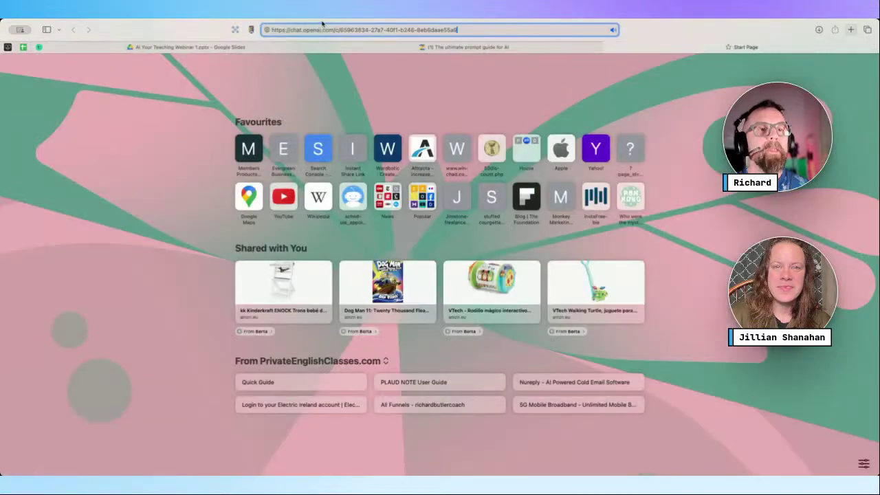
pyautogui.press('Return')
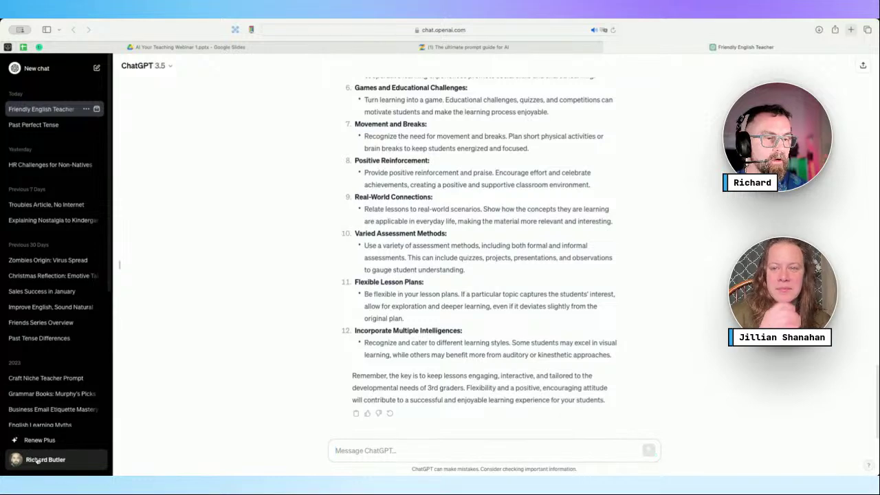
# Open the custom instructions again and add "Always British English in your output." after "visual aids" in the teacher background
pyautogui.click(37, 461)
pyautogui.click(45, 397)
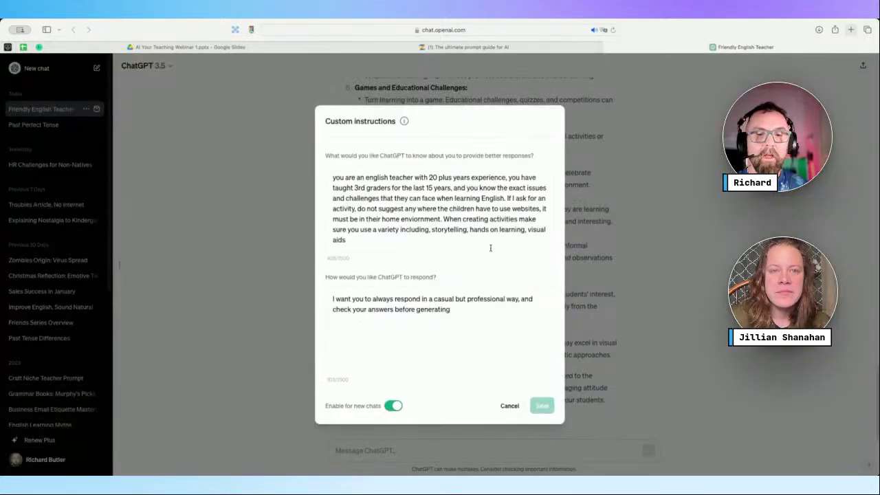
pyautogui.click(370, 245)
pyautogui.write('. C')
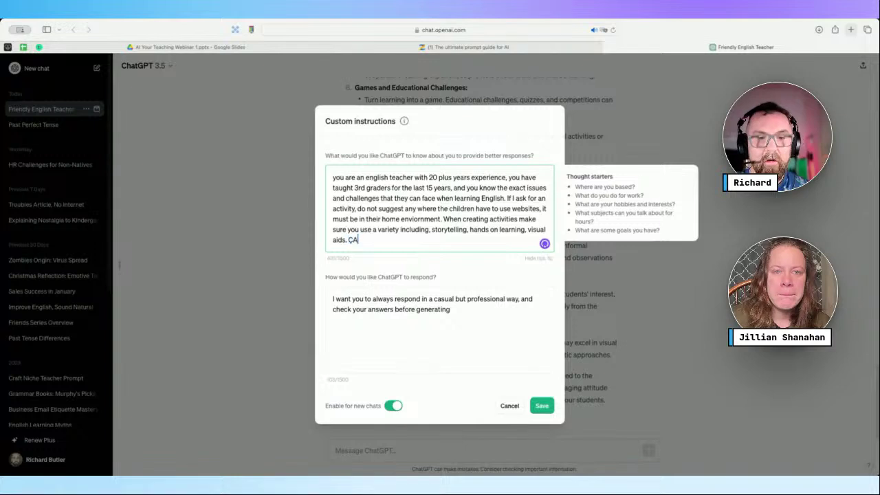
pyautogui.press('BackSpace')
pyautogui.write('Alw')
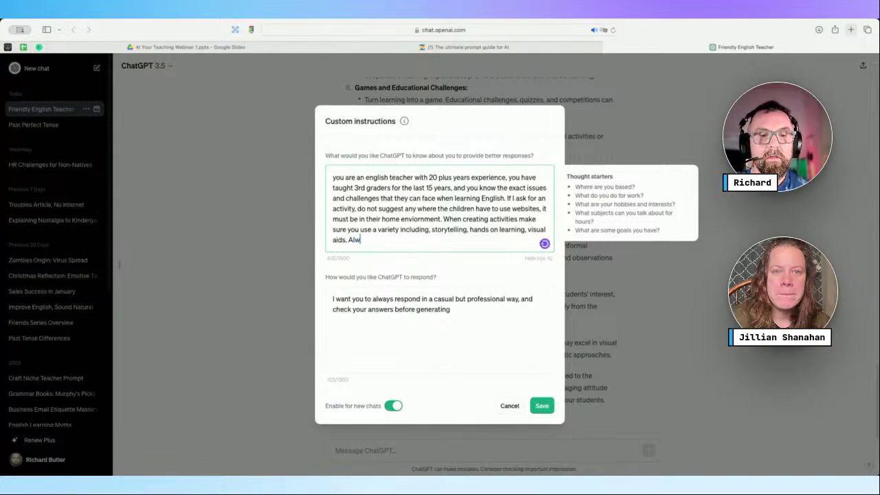
pyautogui.write('ays Bris')
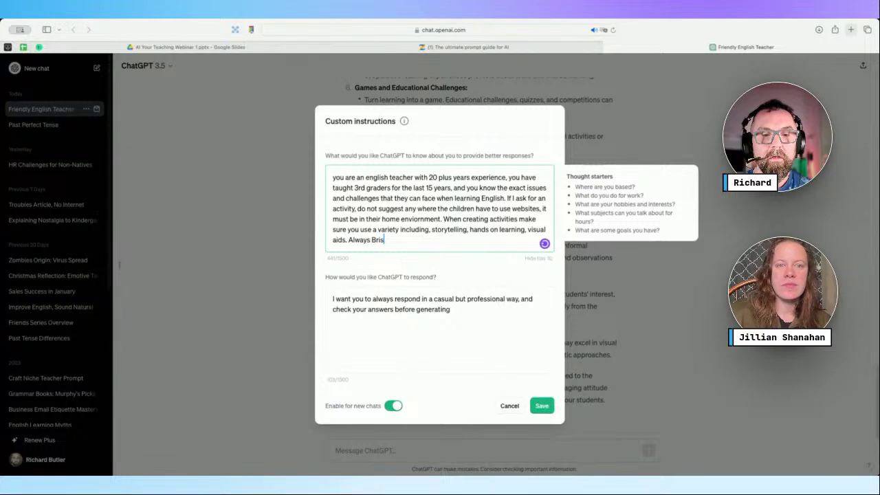
pyautogui.press('BackSpace')
pyautogui.write('tish E')
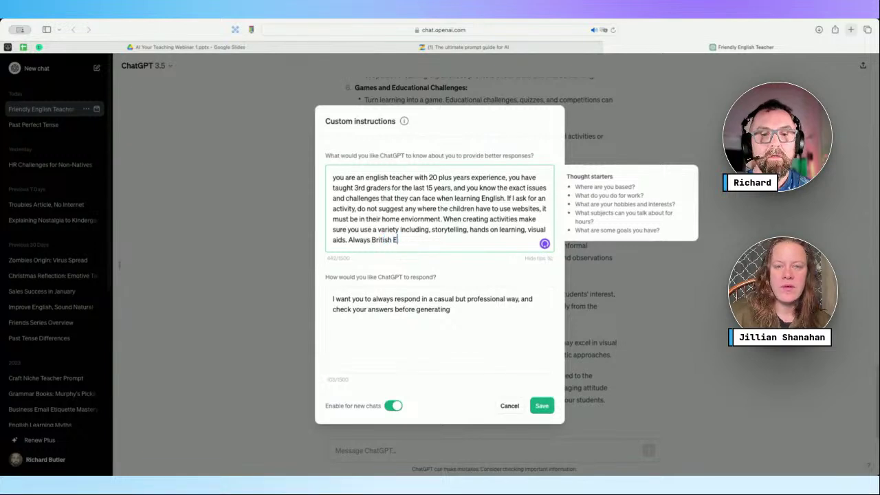
pyautogui.write('nglish in your ouput')
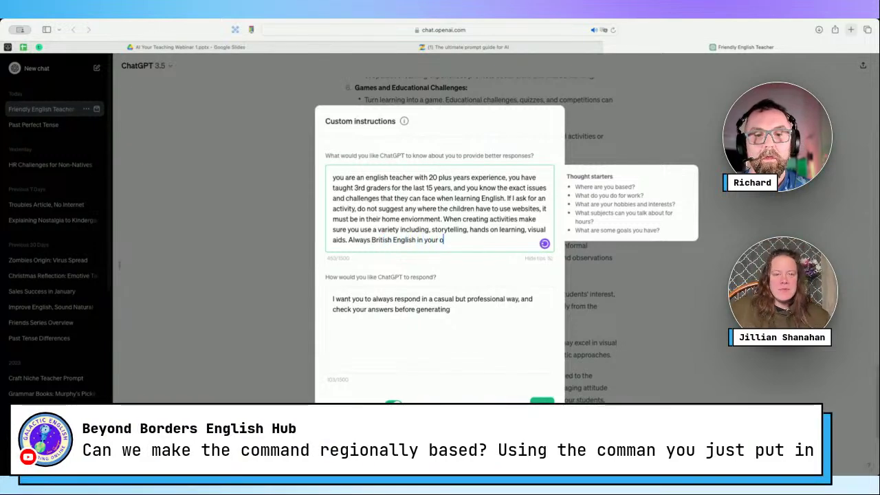
pyautogui.press('BackSpace')
pyautogui.press('BackSpace')
pyautogui.press('BackSpace')
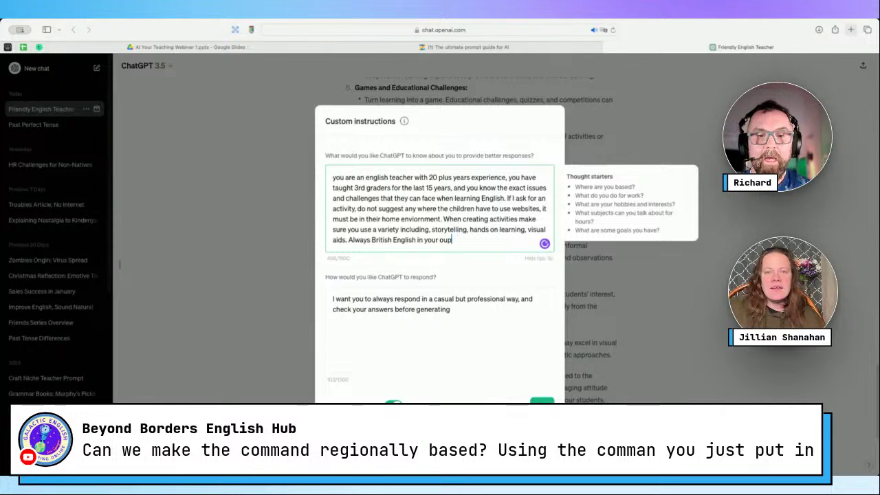
pyautogui.write('tput.')
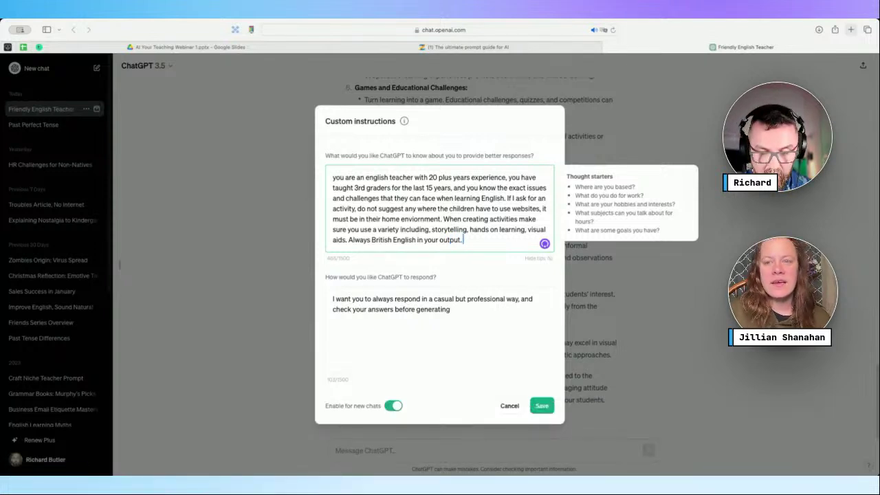
# Add "My students are based in Spain so please use examples that they would understand." to the teacher background and save the custom instructions
pyautogui.write(' My students are ')
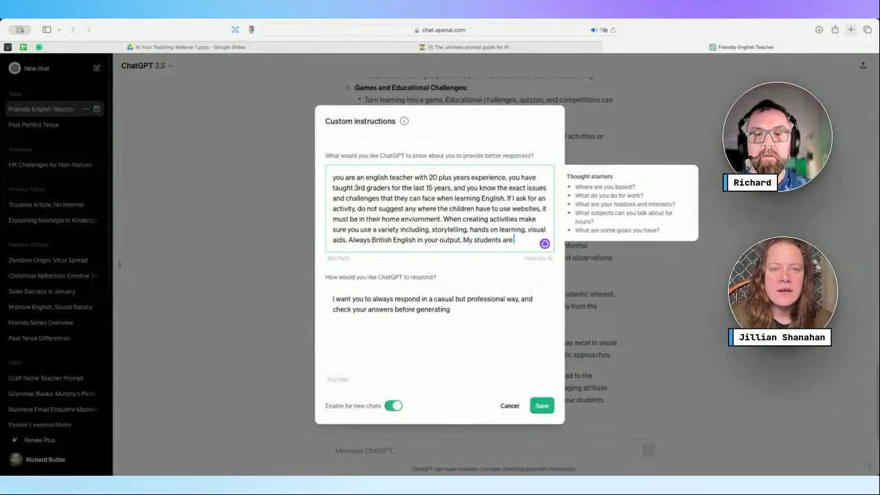
pyautogui.write('based in')
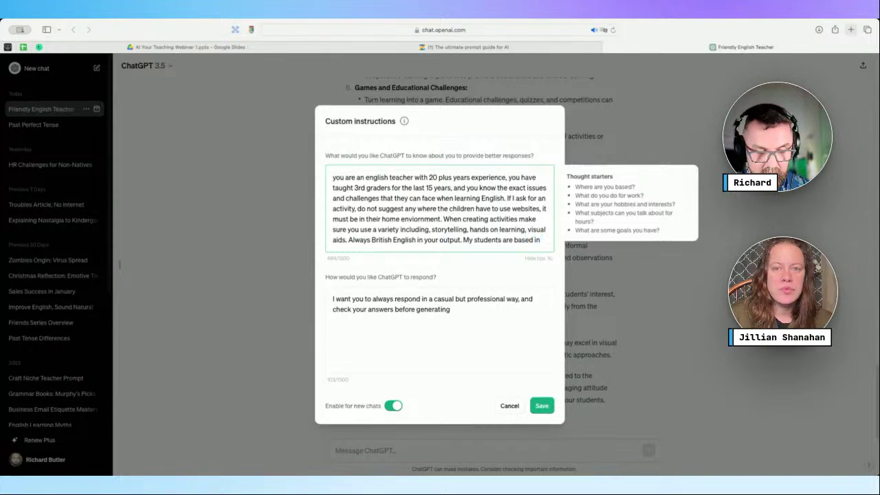
pyautogui.write(' Spa')
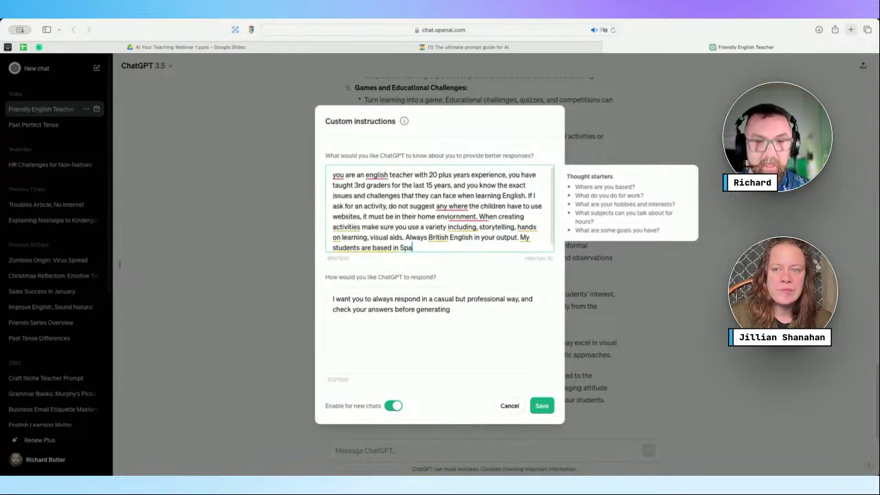
pyautogui.write('in so please')
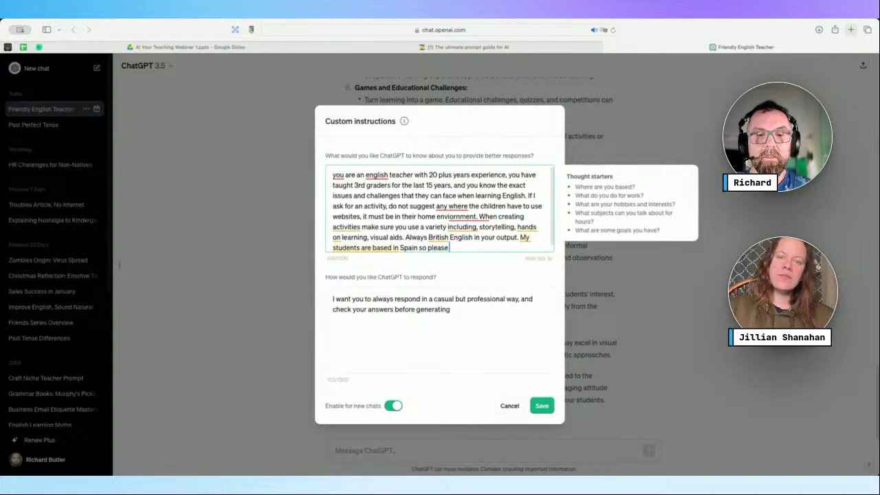
pyautogui.write(' use examples t')
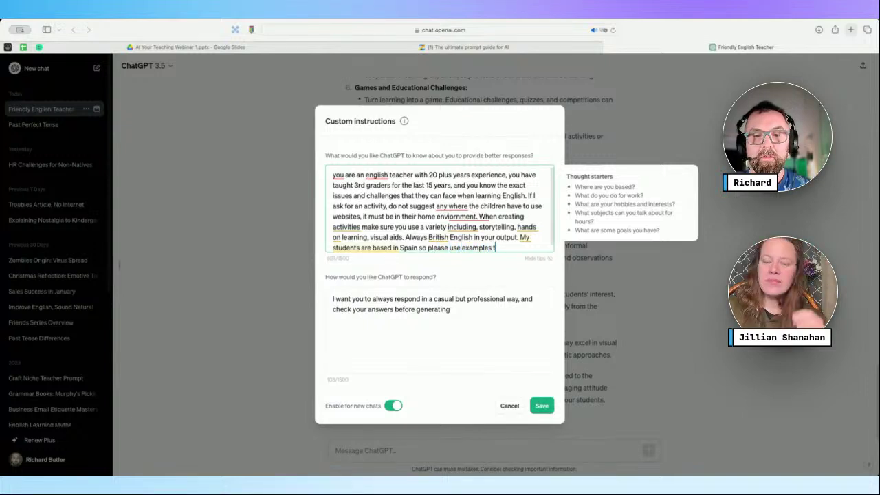
pyautogui.write('hat they would understan')
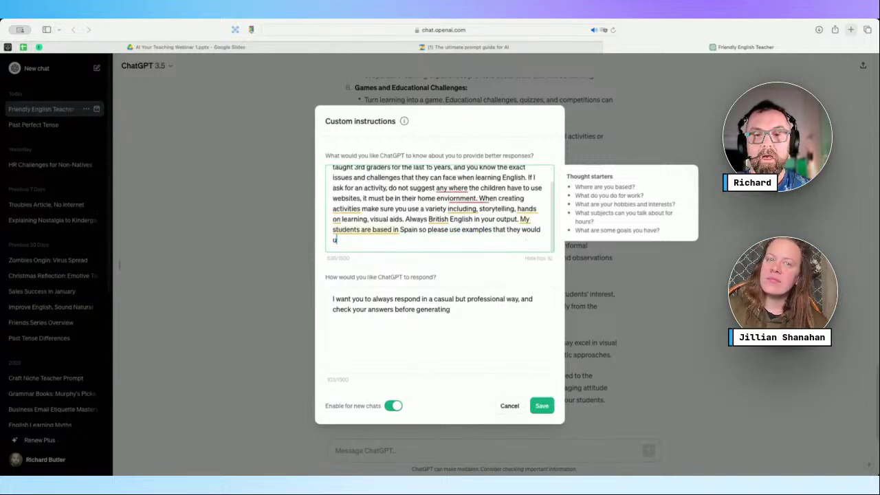
pyautogui.write('d.')
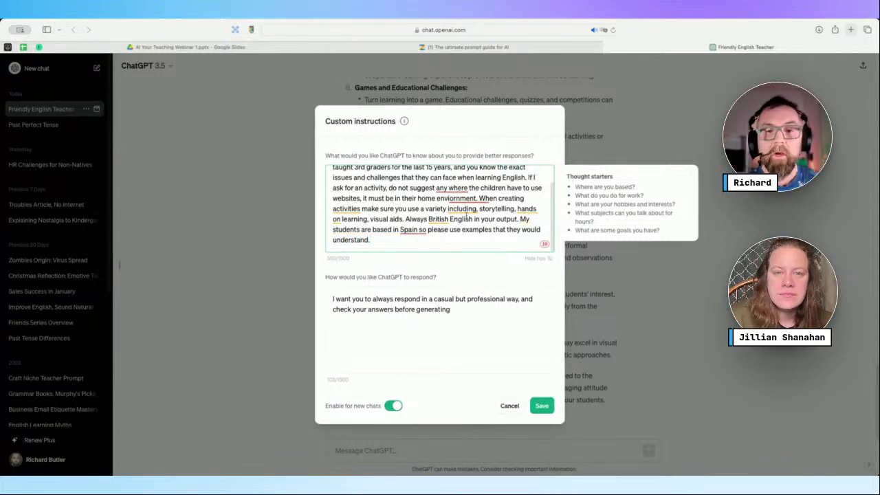
pyautogui.click(536, 405)
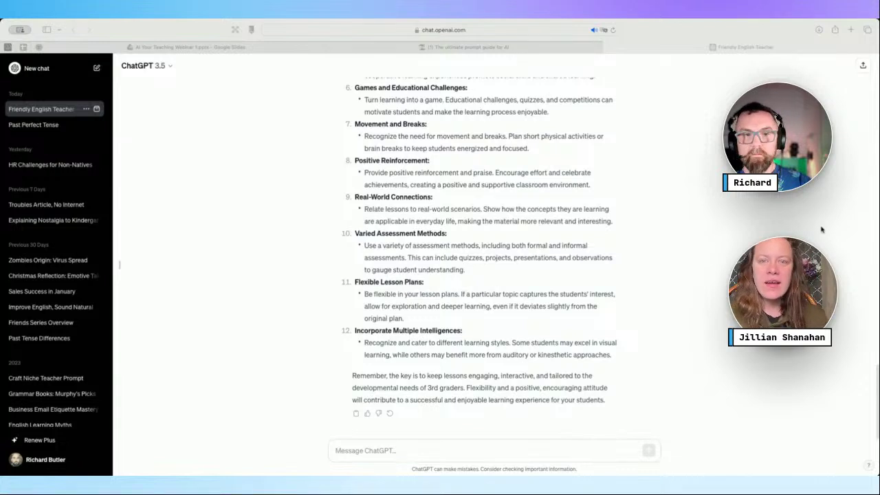
# Send the prompt "Create a worksheet, that will have questions and a space for answers and then provide the answer key below"
pyautogui.click(414, 451)
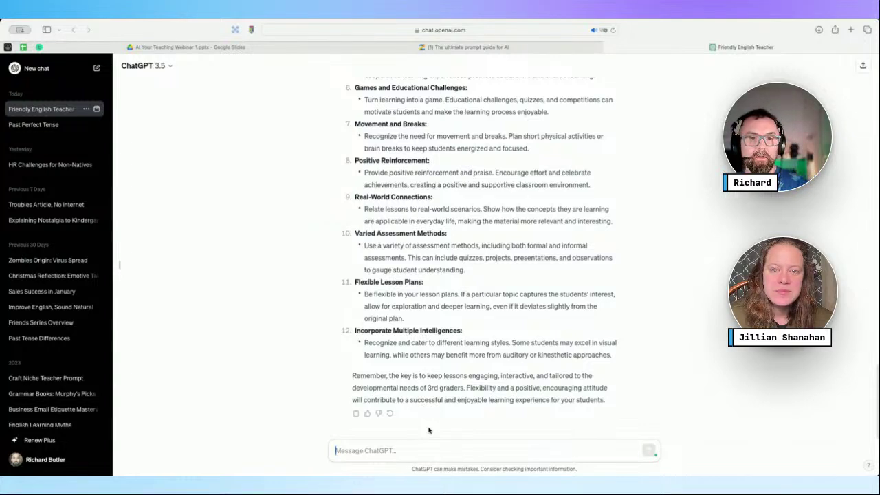
pyautogui.scroll(1, 428, 430)
pyautogui.write('Create ')
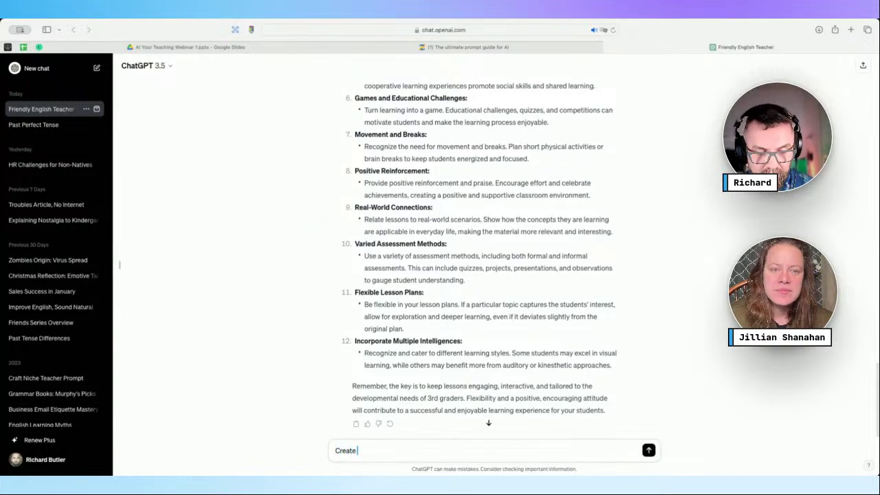
pyautogui.write('a work')
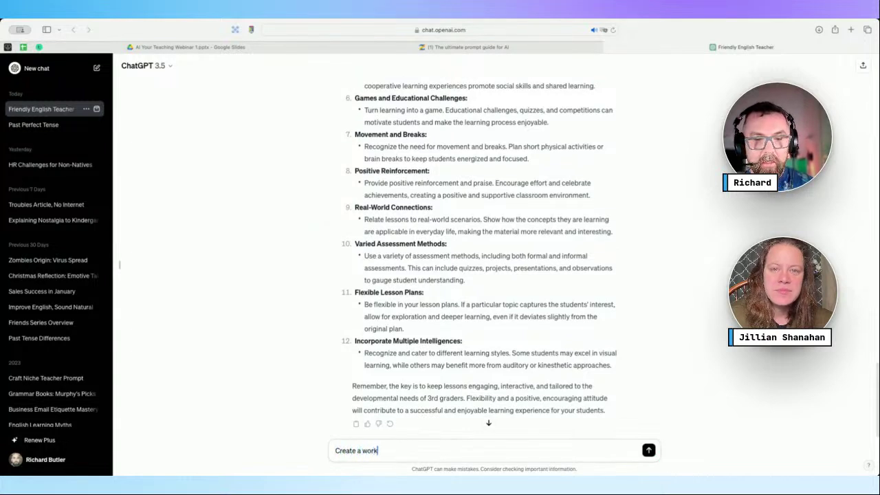
pyautogui.write('sheet, that will')
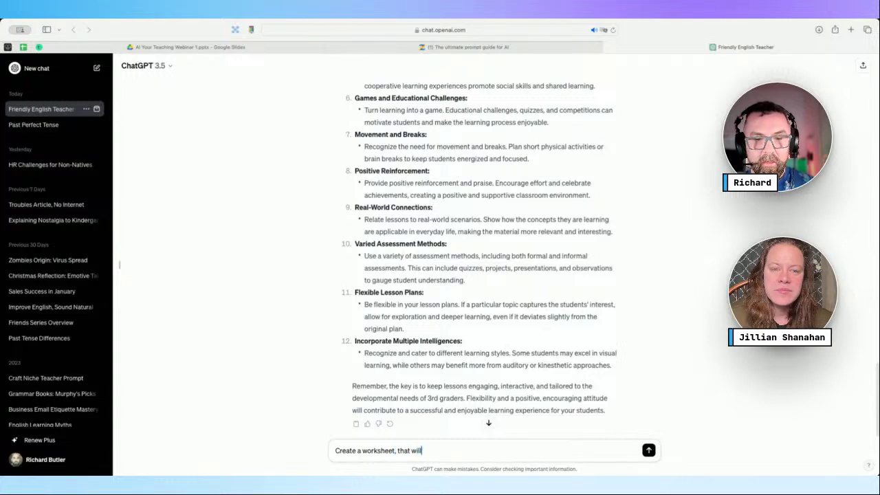
pyautogui.write(' have questions an')
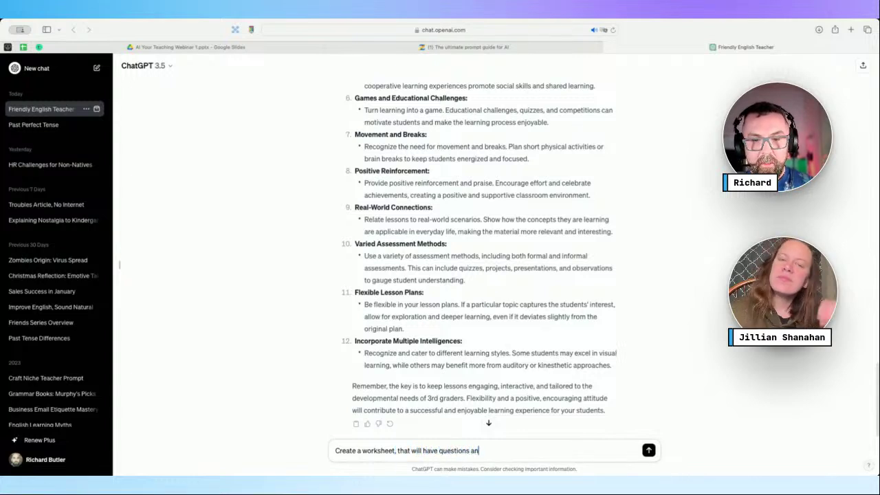
pyautogui.write('d a space for answers')
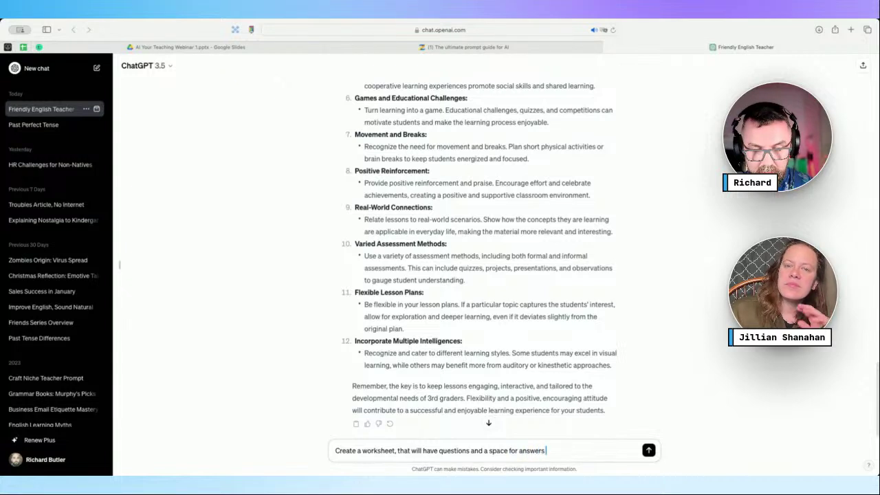
pyautogui.write(' and then prov')
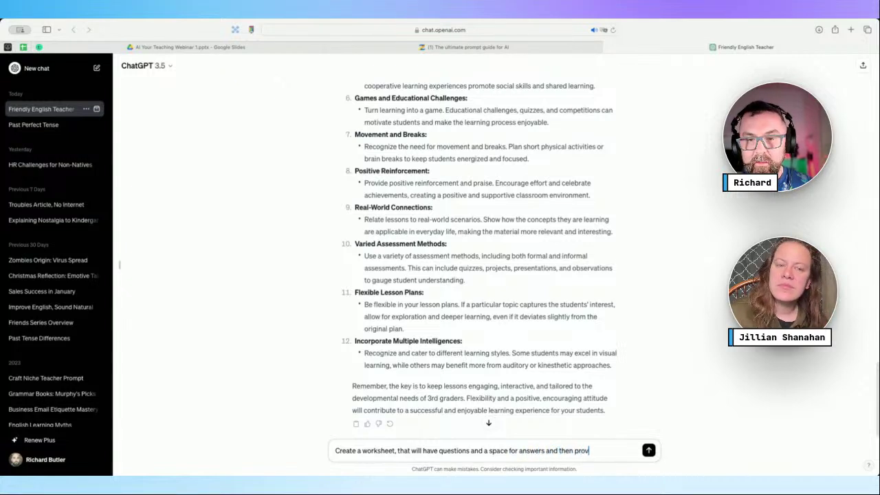
pyautogui.write('ide the answer')
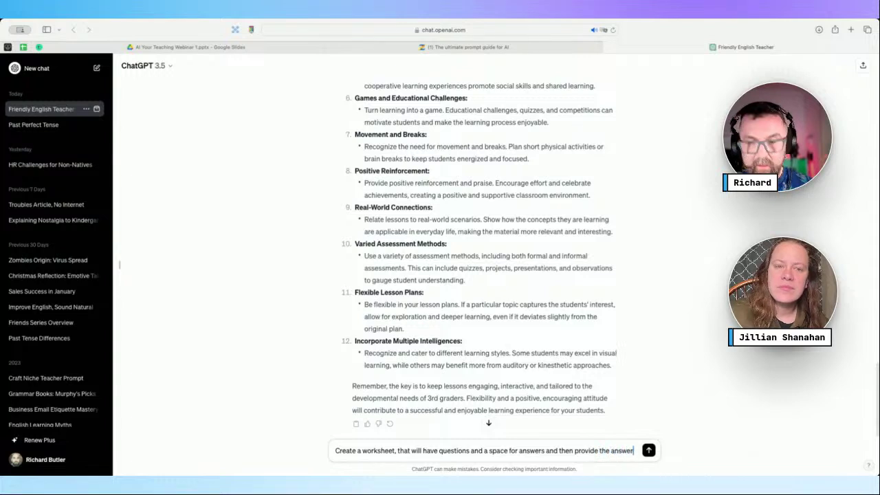
pyautogui.write(' key below')
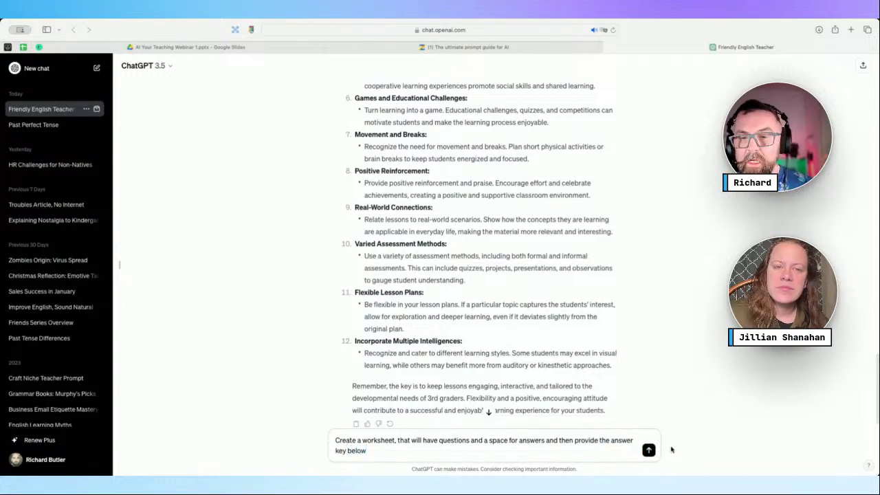
pyautogui.click(649, 449)
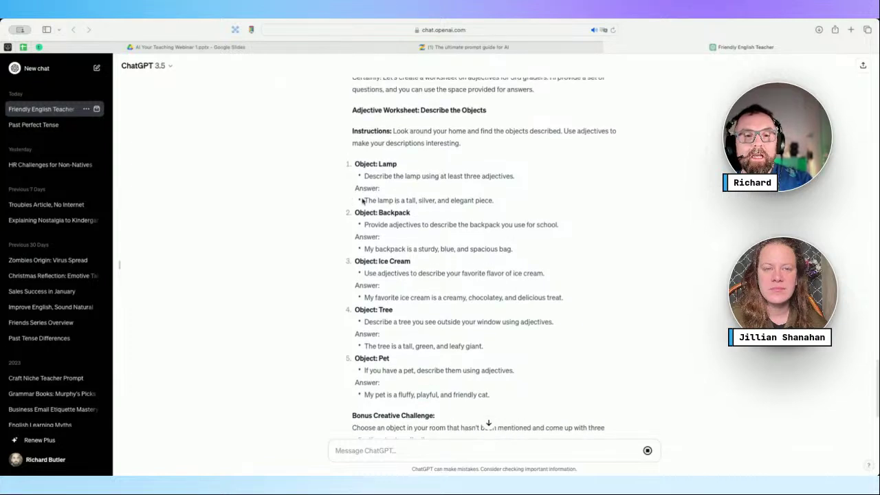
# Review the answers in the generated adjective worksheet and send the follow-up "please do not put the answer below the question"
pyautogui.moveTo(354, 184); pyautogui.dragTo(504, 204)
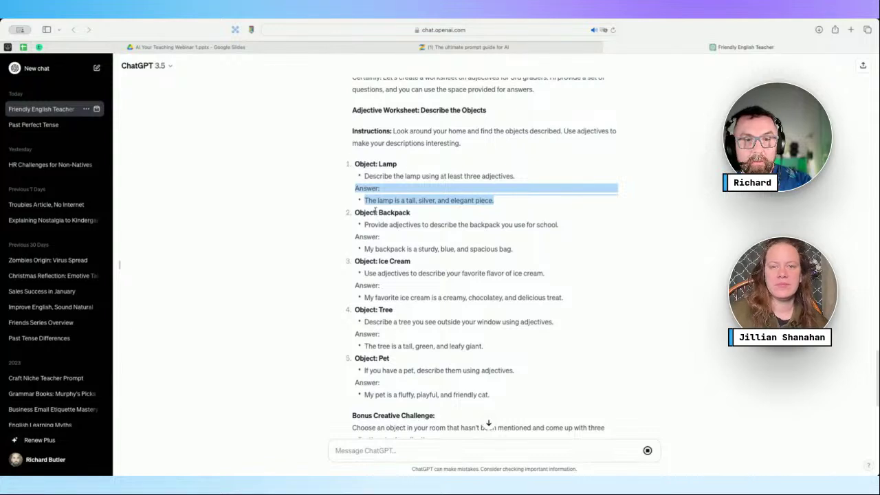
pyautogui.scroll(1, 376, 212)
pyautogui.scroll(-5, 392, 260)
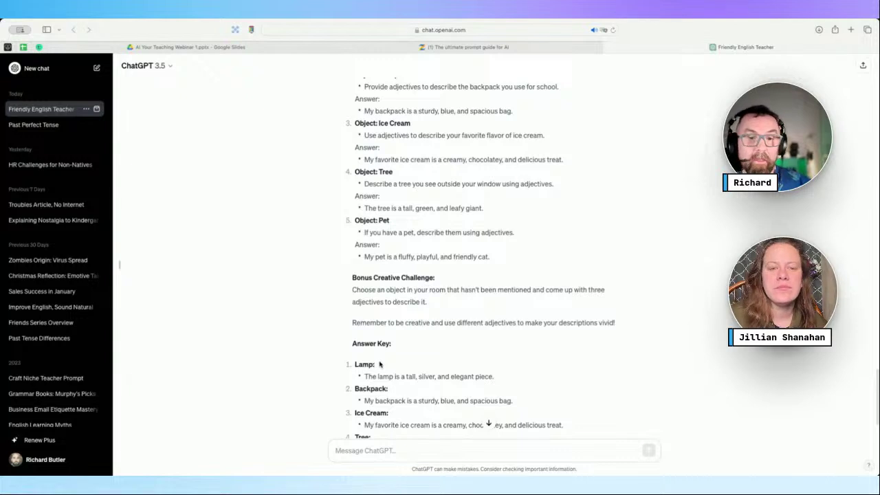
pyautogui.scroll(1, 379, 365)
pyautogui.click(413, 450)
pyautogui.write('pleas')
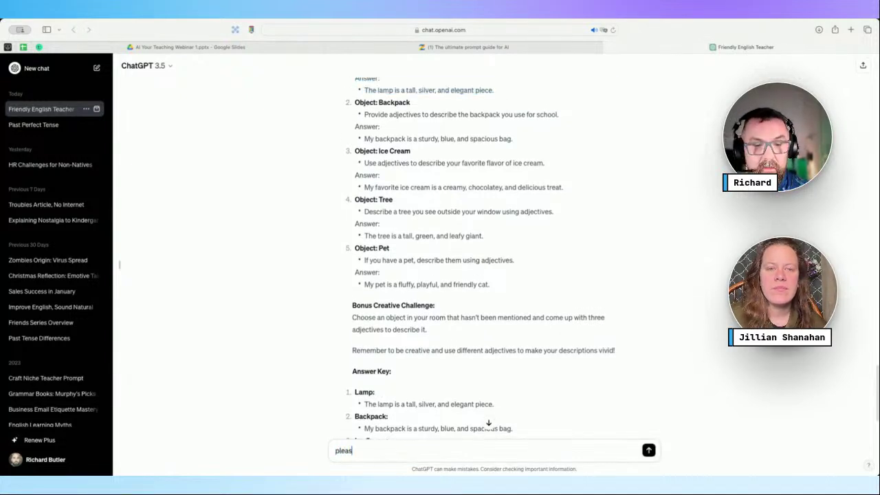
pyautogui.write('e do not p')
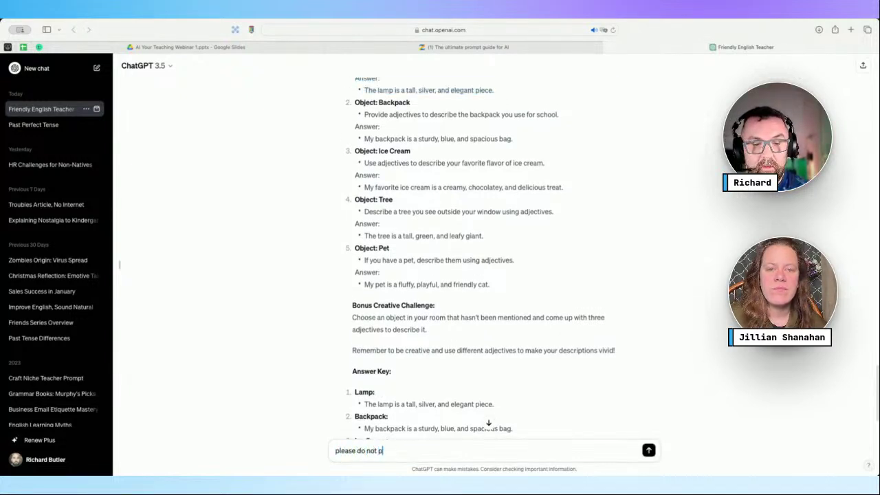
pyautogui.write('ut the answer be')
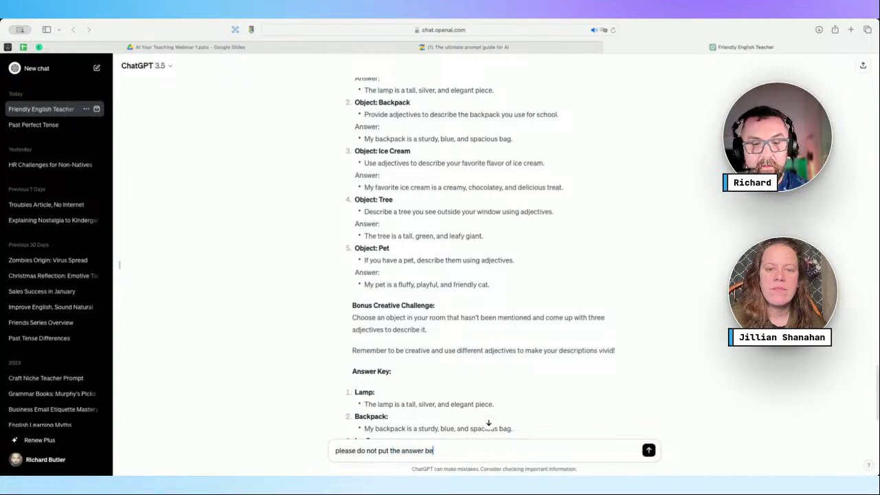
pyautogui.write('low the questions')
pyautogui.press('Return')
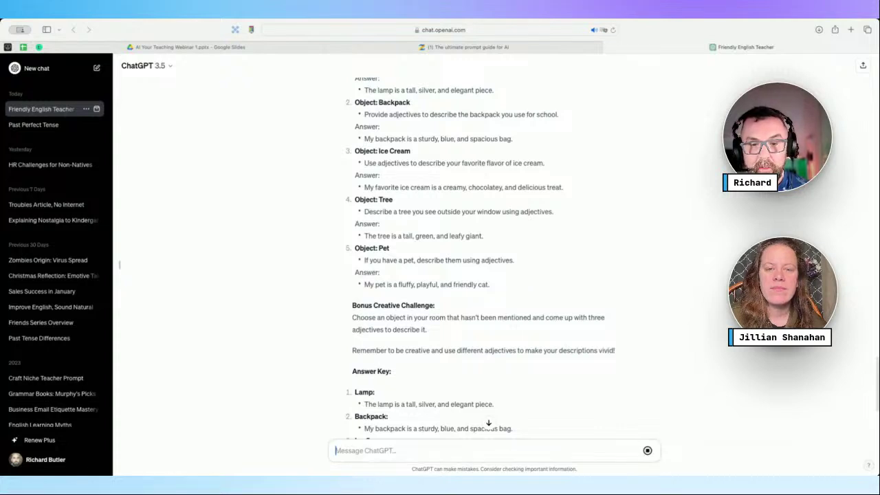
# Regenerate the revised adjective worksheet response and rate the new version as better
pyautogui.scroll(-5, 473, 371)
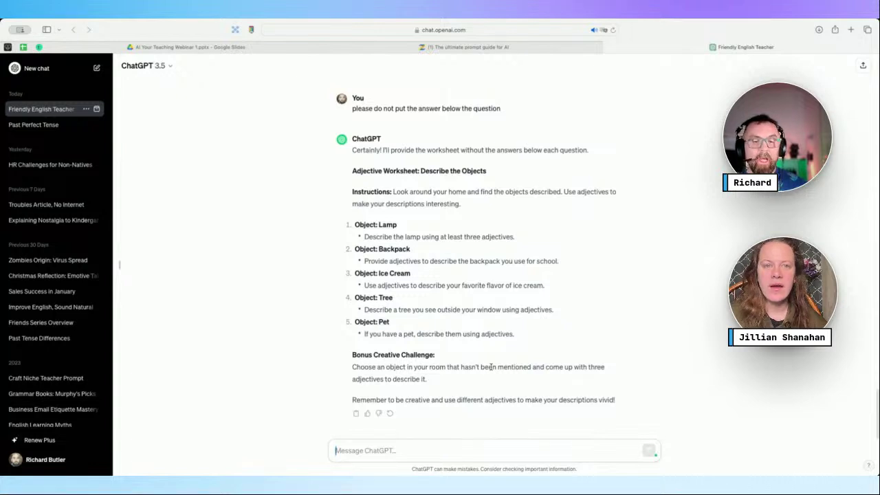
pyautogui.click(392, 414)
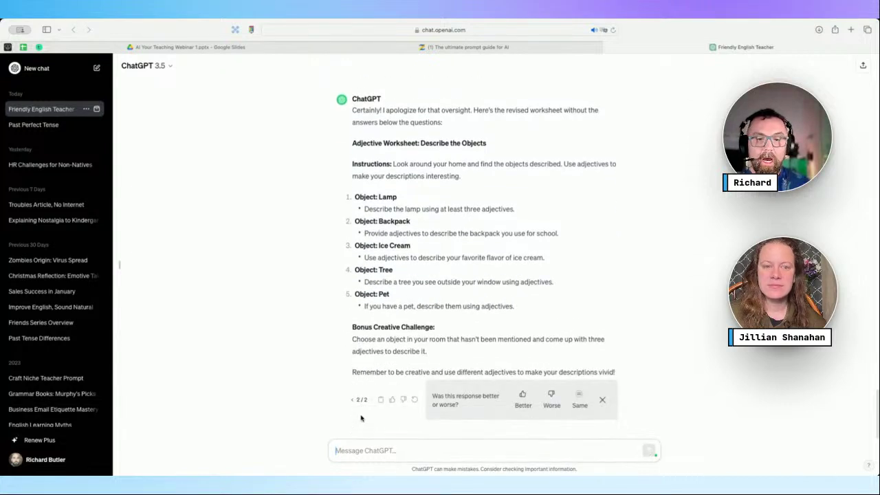
pyautogui.click(522, 397)
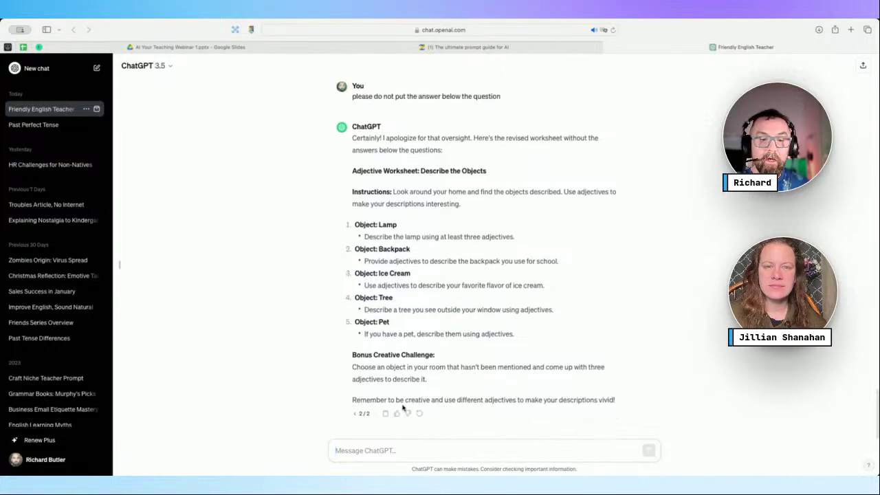
# Compare the two versions of the revised worksheet response, ending on the first version
pyautogui.click(355, 414)
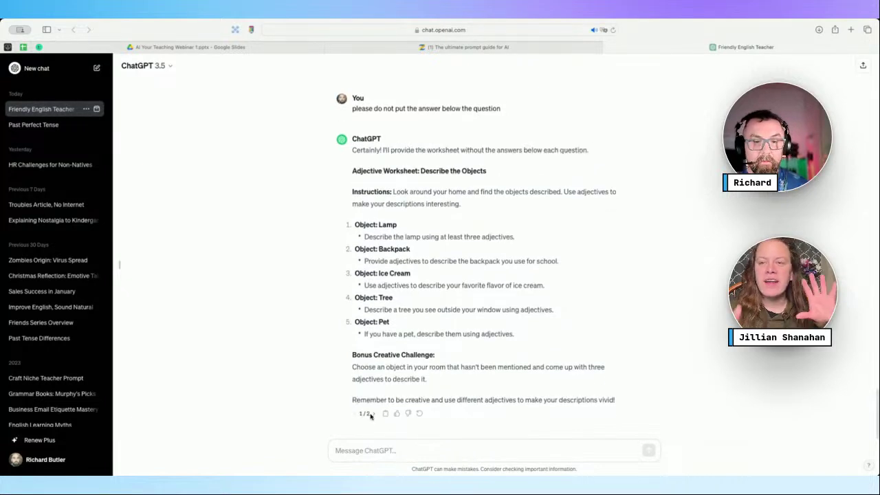
pyautogui.click(372, 414)
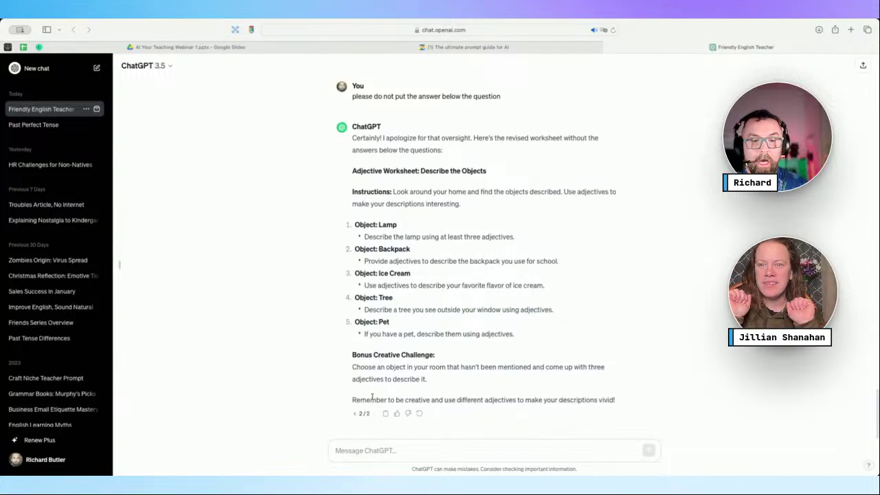
pyautogui.click(355, 414)
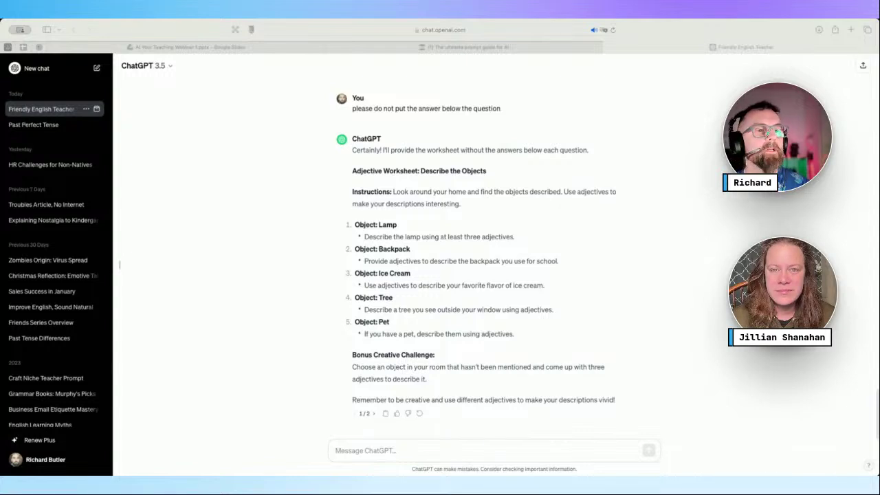
# Send the follow-up prompt "can you adjust the original plan for 5th grader level"
pyautogui.click(57, 28)
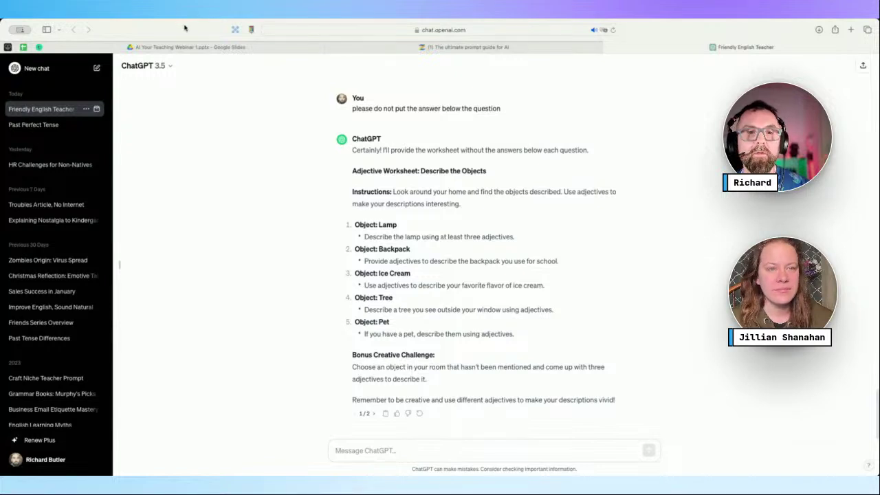
pyautogui.click(385, 451)
pyautogui.write('can')
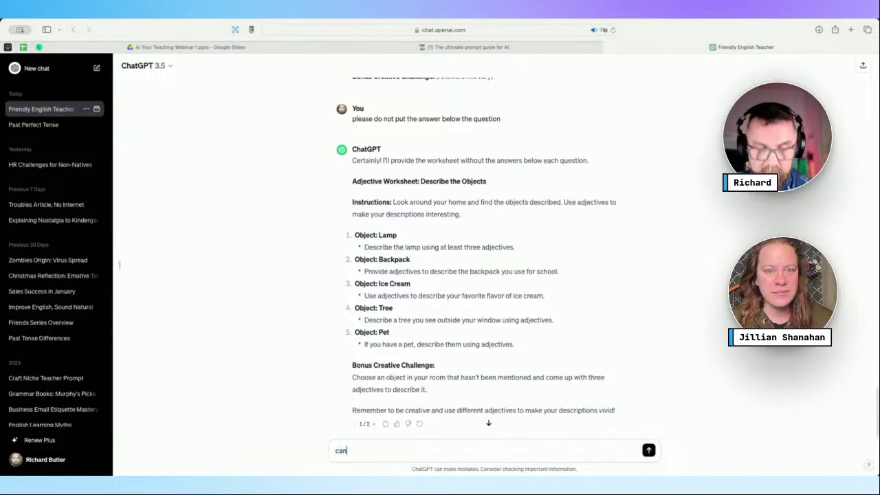
pyautogui.write(' you ad')
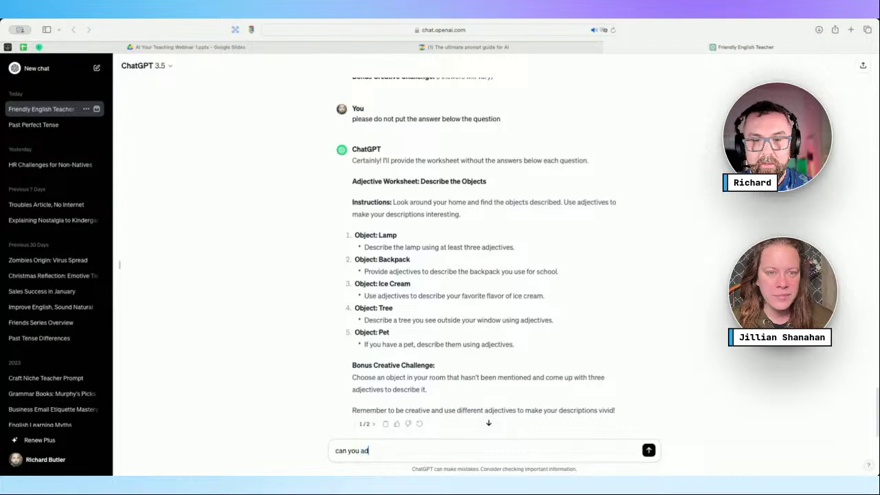
pyautogui.write('just the')
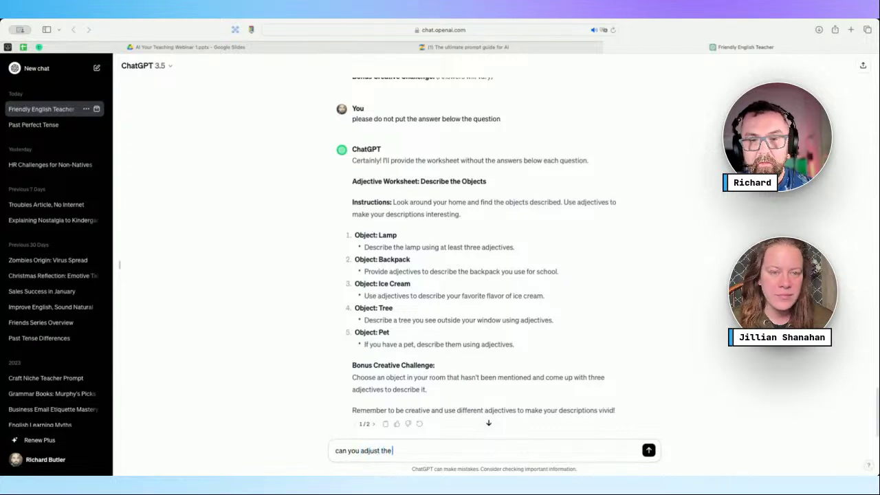
pyautogui.write(' original ')
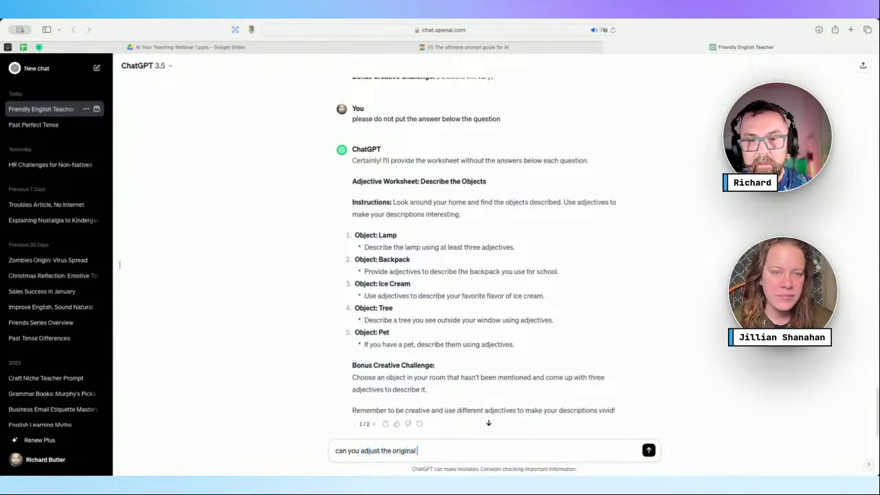
pyautogui.write('plan for 5')
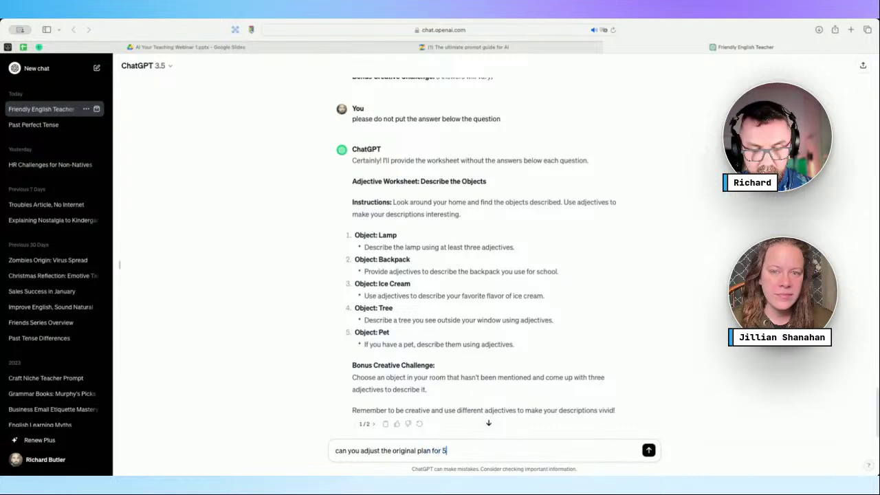
pyautogui.write('th grade')
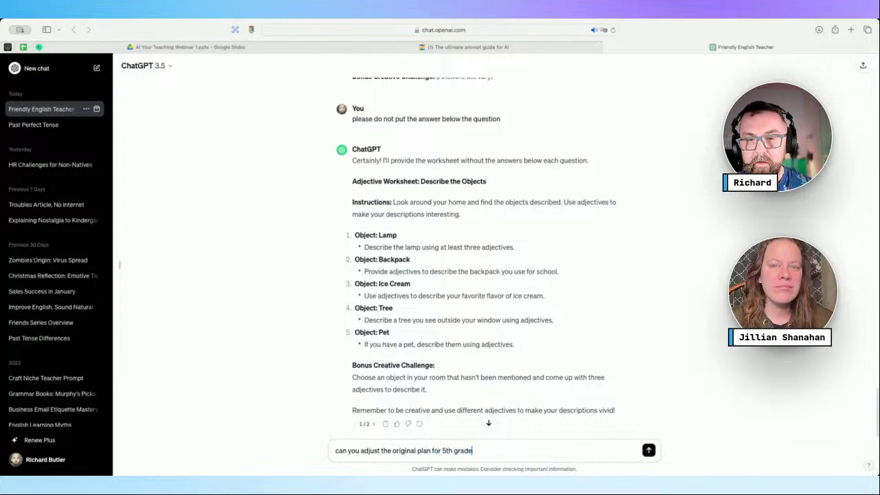
pyautogui.write('r level')
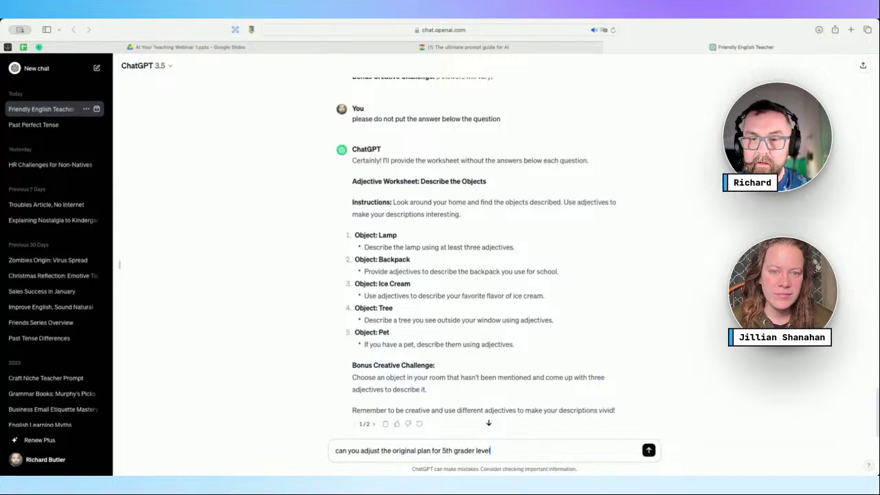
pyautogui.press('Return')
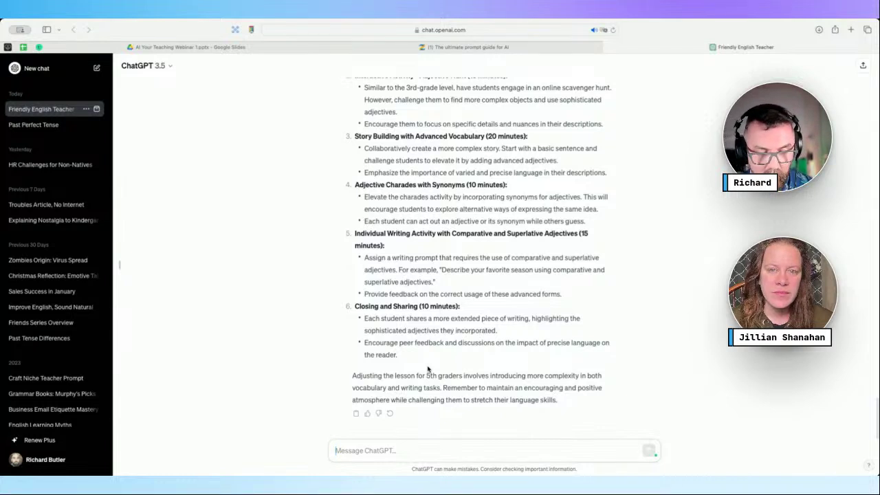
# Write a new prompt asking "What are the issues that 5th graders might have when learning English, which is not their native language?"
pyautogui.scroll(1, 427, 370)
pyautogui.write('What ar')
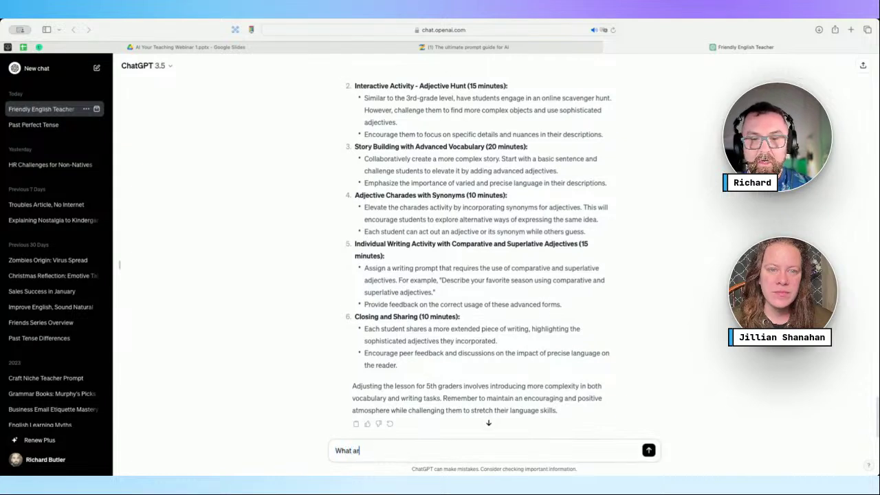
pyautogui.write('e the issue')
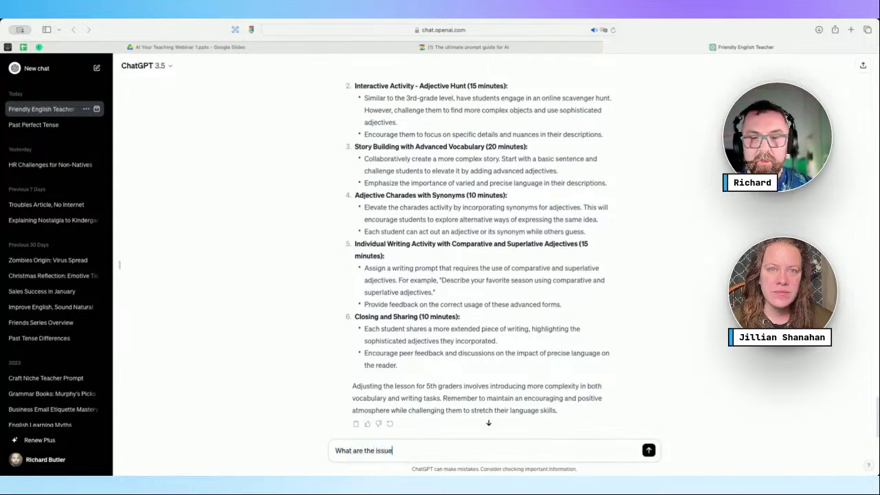
pyautogui.write('s that 5th gra')
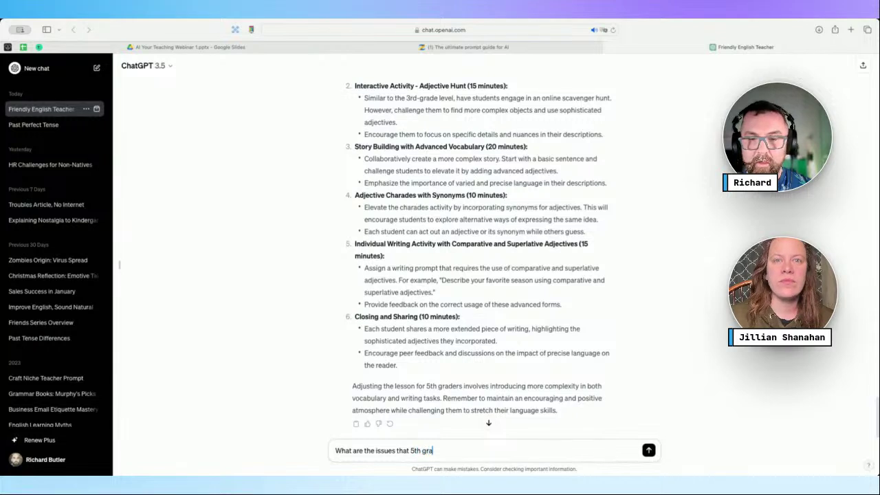
pyautogui.write('ders might have a')
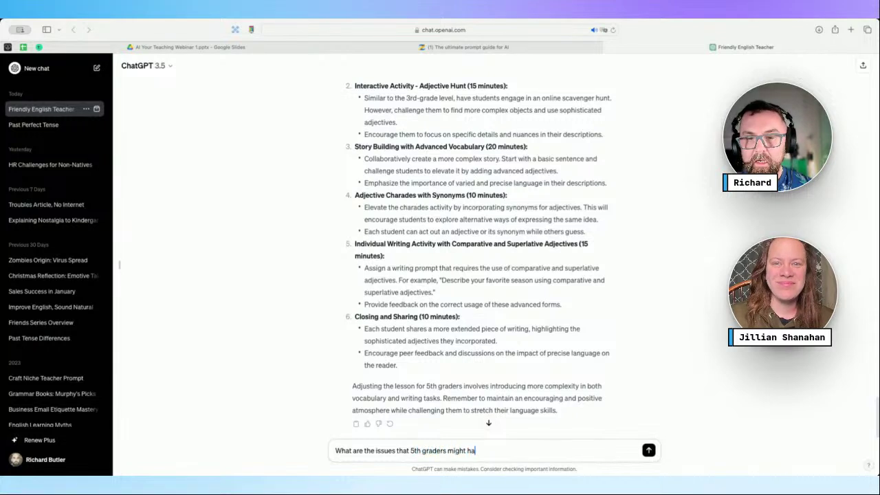
pyautogui.press('BackSpace')
pyautogui.press('BackSpace')
pyautogui.press('BackSpace')
pyautogui.write('e w')
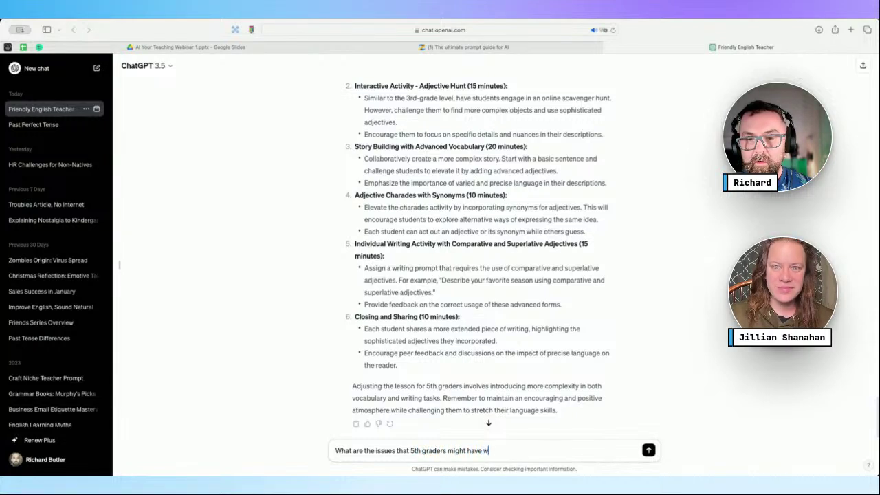
pyautogui.write('hen learning')
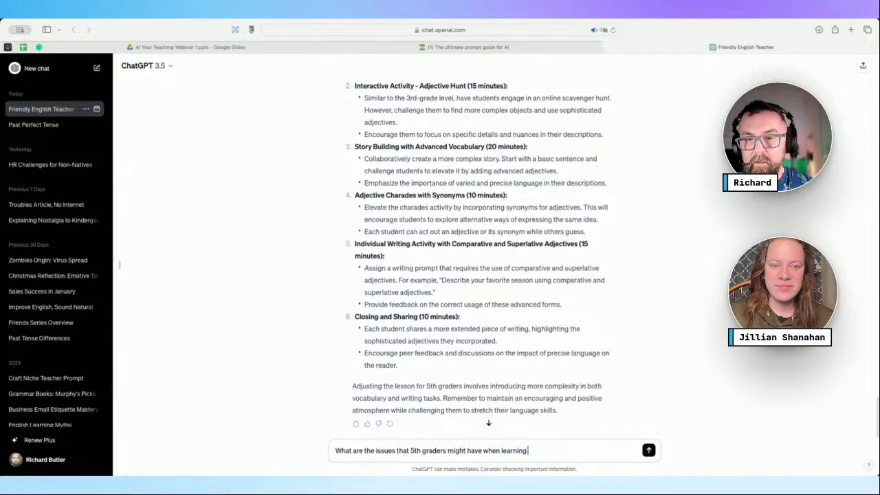
pyautogui.write(' English, which is')
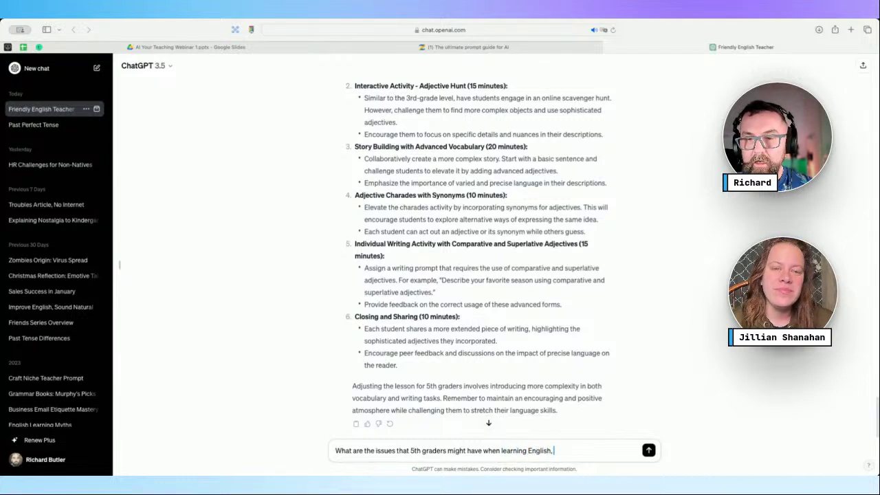
pyautogui.write('the')
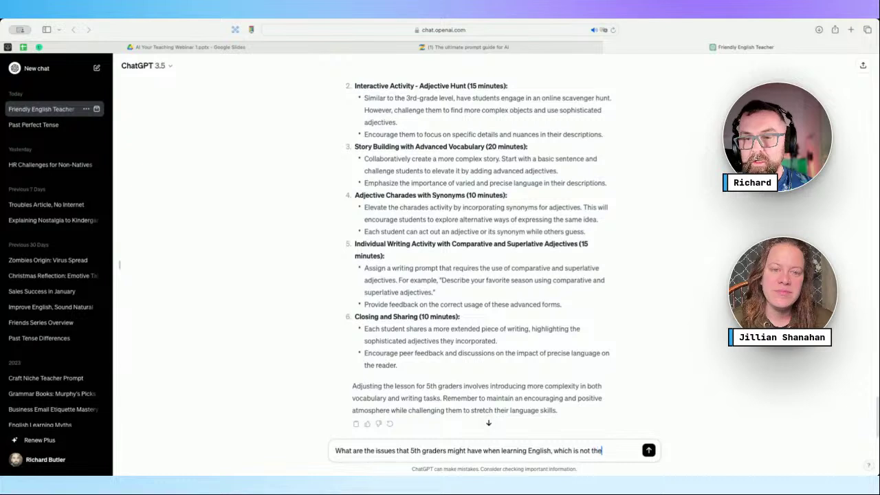
pyautogui.write('ir native')
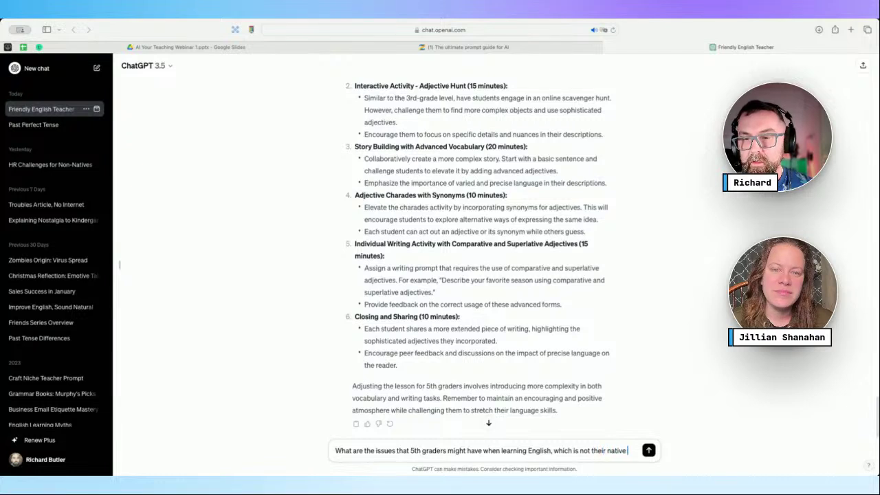
pyautogui.write(' language')
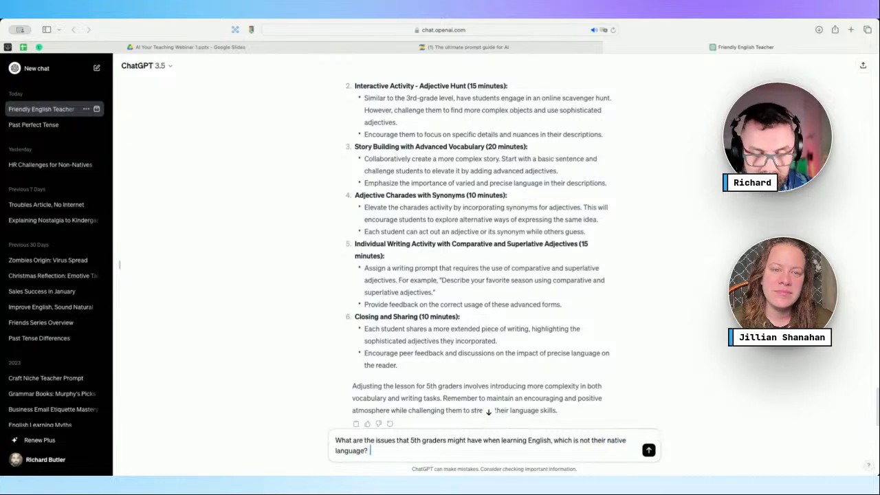
pyautogui.write('? ')
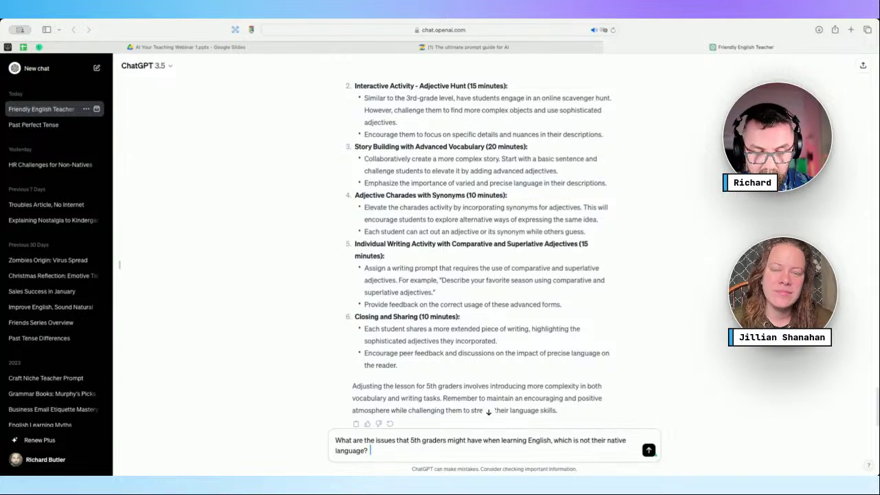
# Add to the prompt "I want to think outside of the box with your answer, and give me at least 10 challenges,"
pyautogui.write('I want to thi')
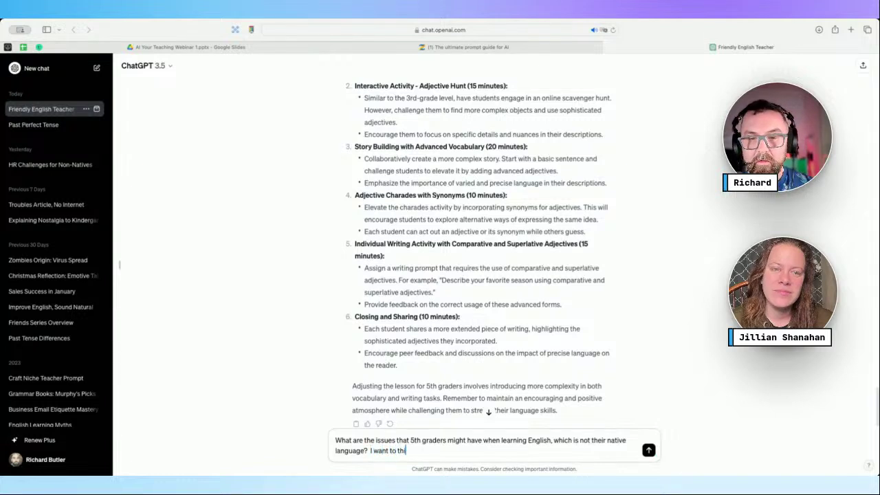
pyautogui.write('nk outside of the')
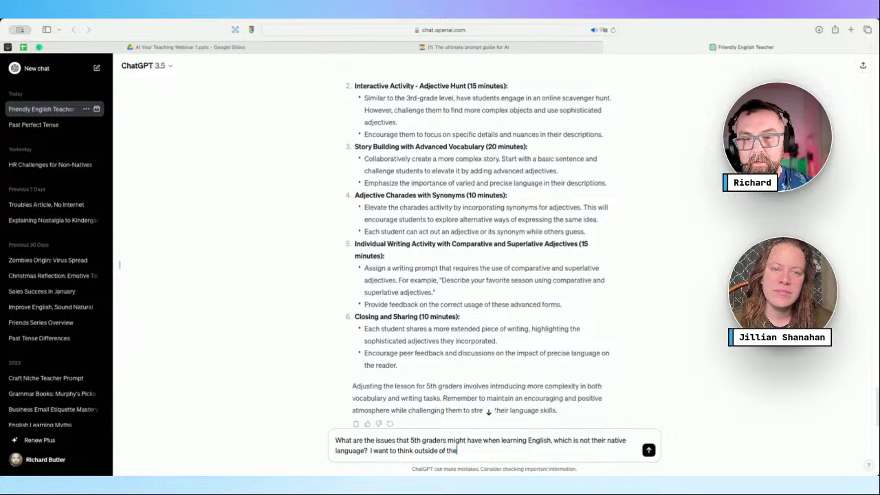
pyautogui.write(' box with your a')
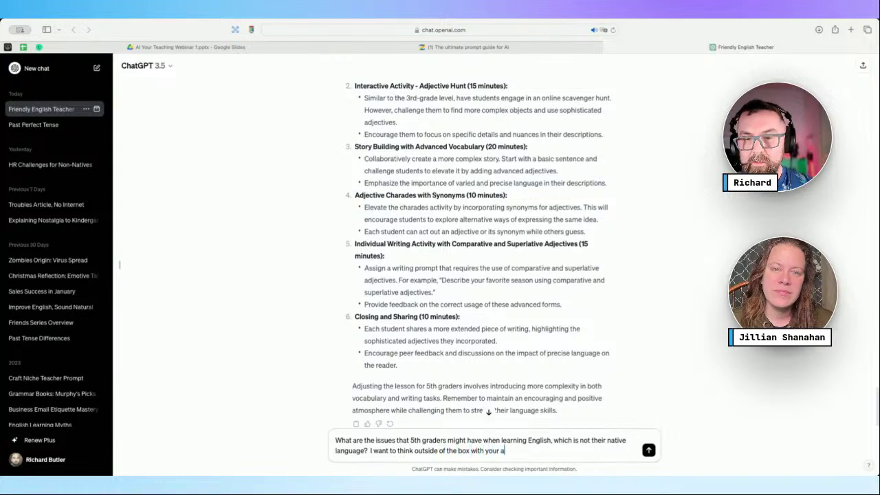
pyautogui.write('nswer,')
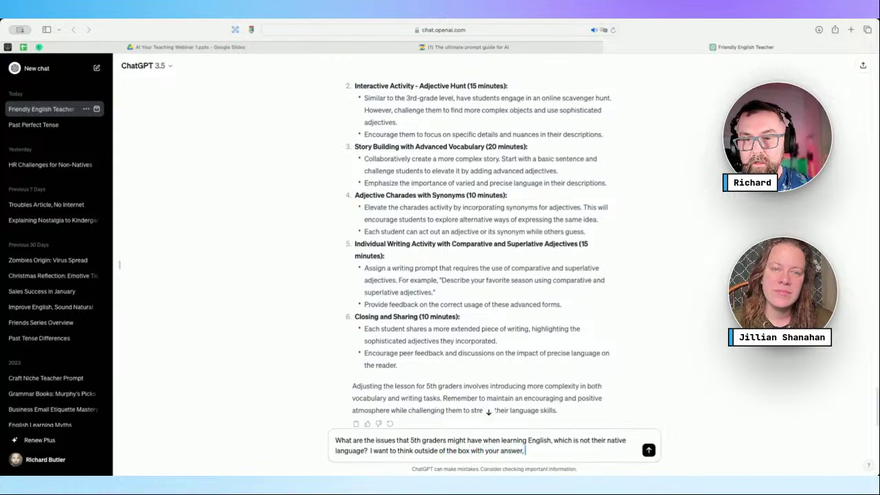
pyautogui.write(' and g')
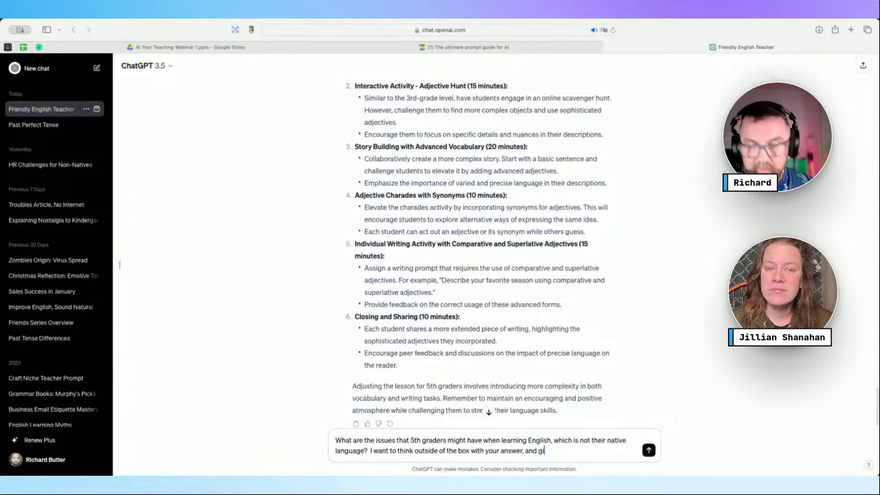
pyautogui.write('ive me a')
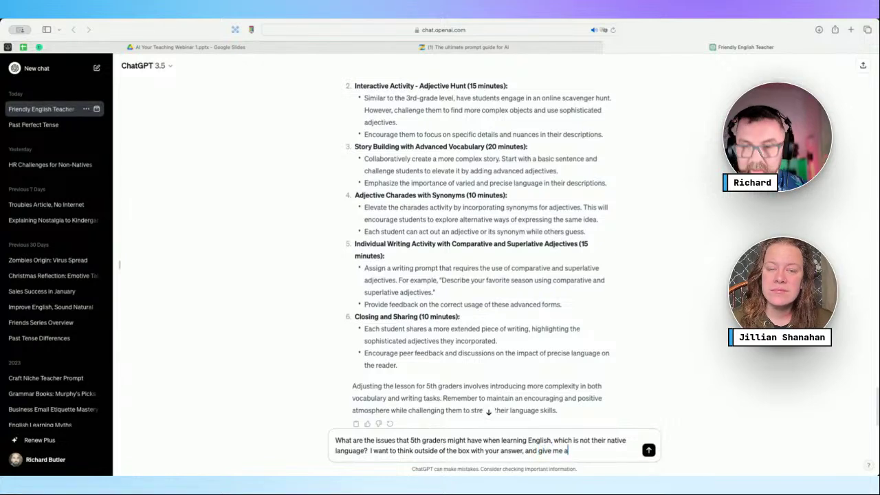
pyautogui.write('t least 1')
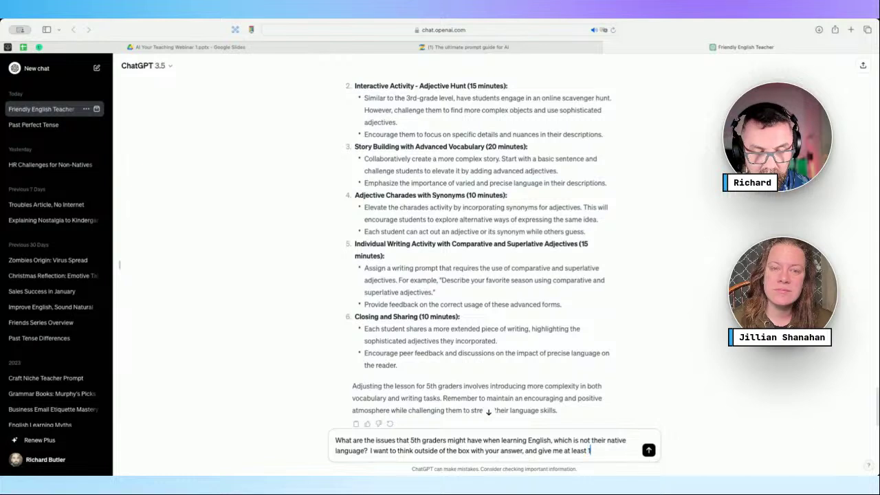
pyautogui.write('0')
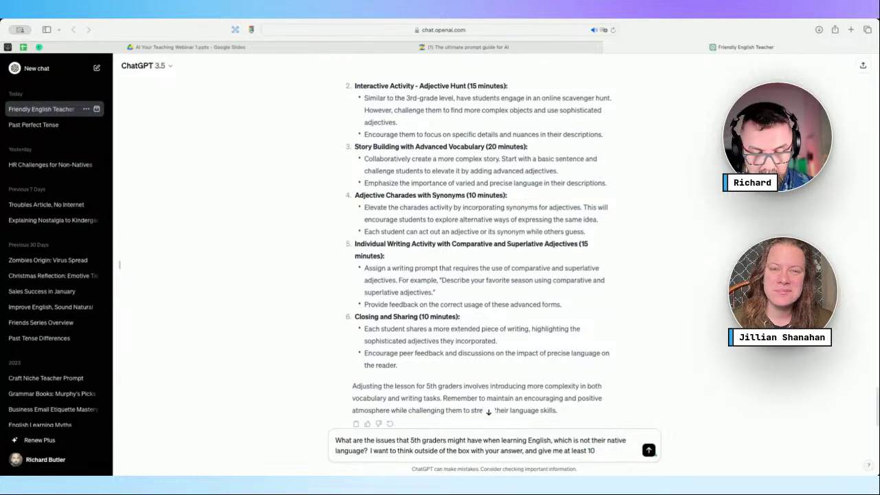
pyautogui.write(' challenges, a')
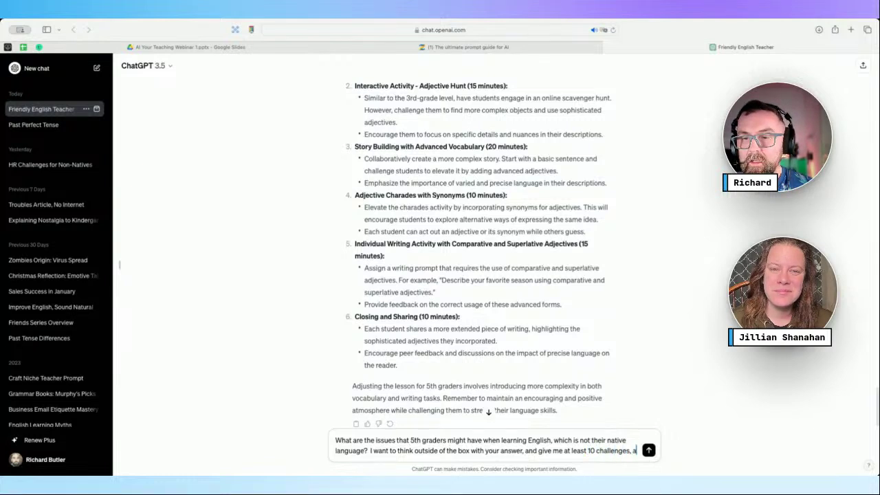
# Complete the prompt with "and then rate them so that you output the top 3 at the end of your output." and send it
pyautogui.write('nd then rat')
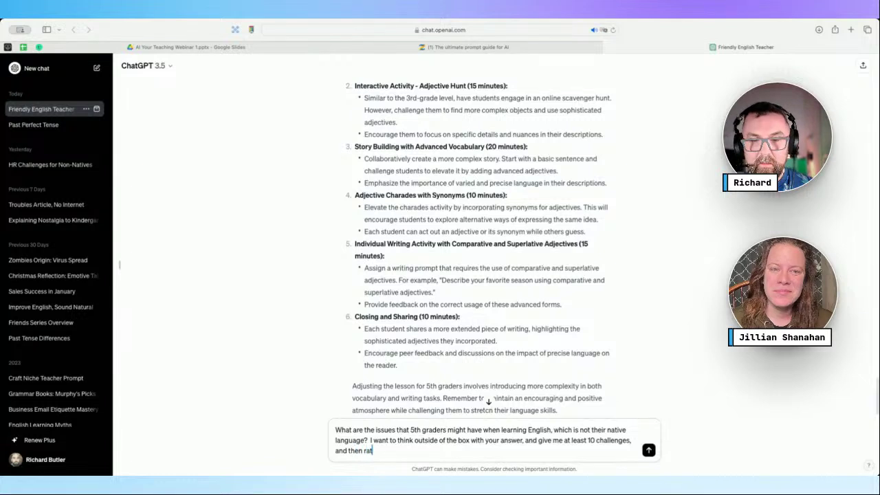
pyautogui.write('e them so that')
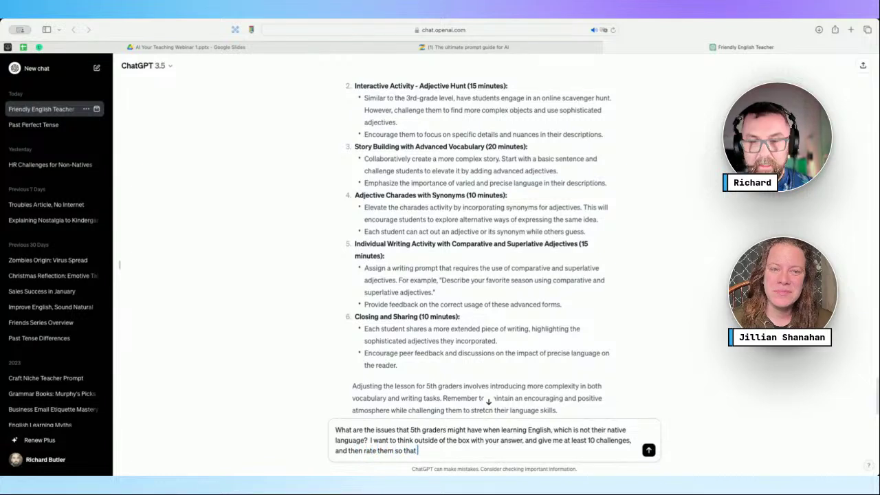
pyautogui.write(' you output ')
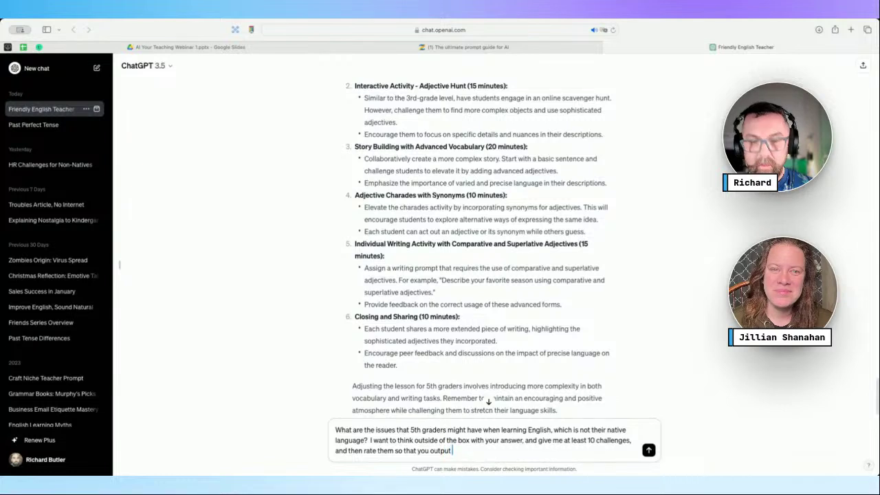
pyautogui.write('the top 3')
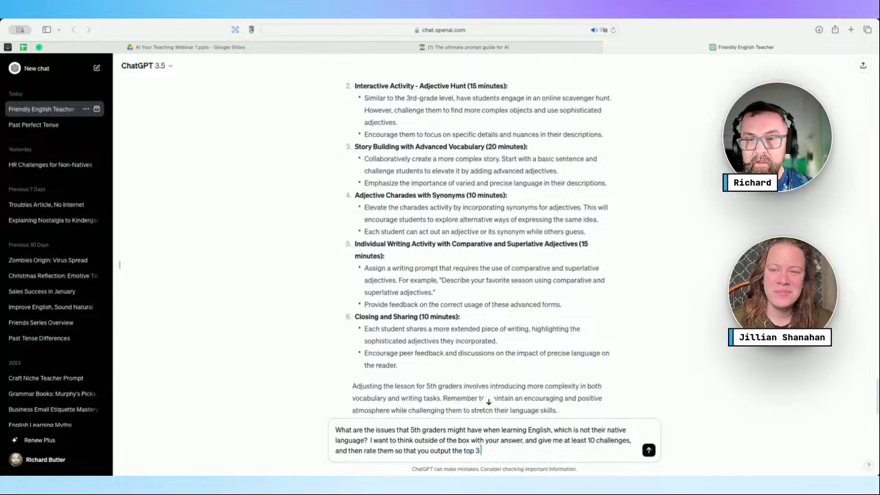
pyautogui.write(' at the')
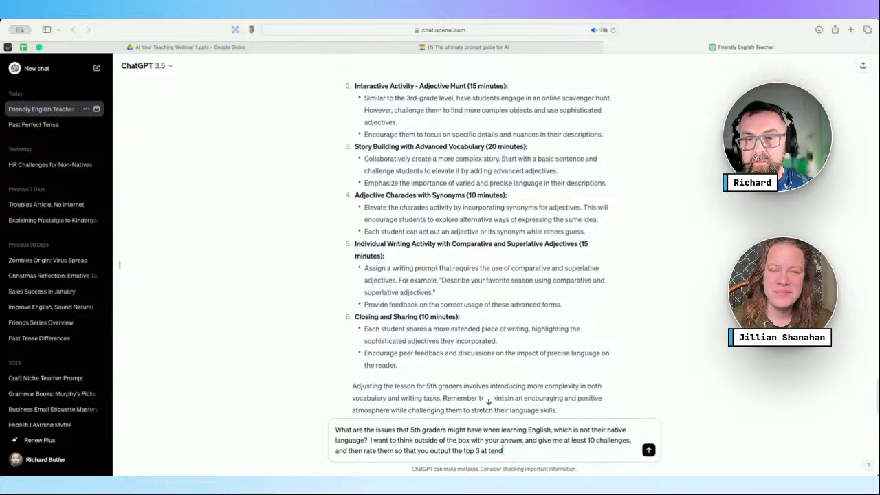
pyautogui.press('BackSpace')
pyautogui.press('BackSpace')
pyautogui.write('he end of your ou')
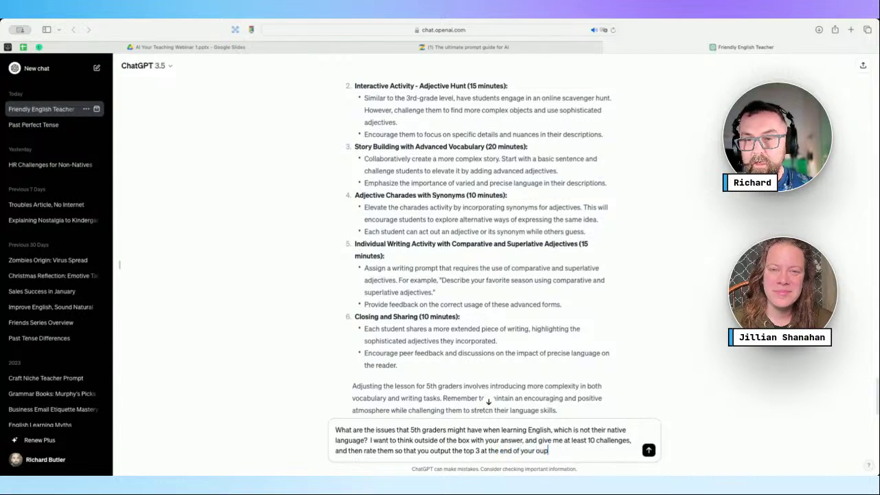
pyautogui.write('tput.')
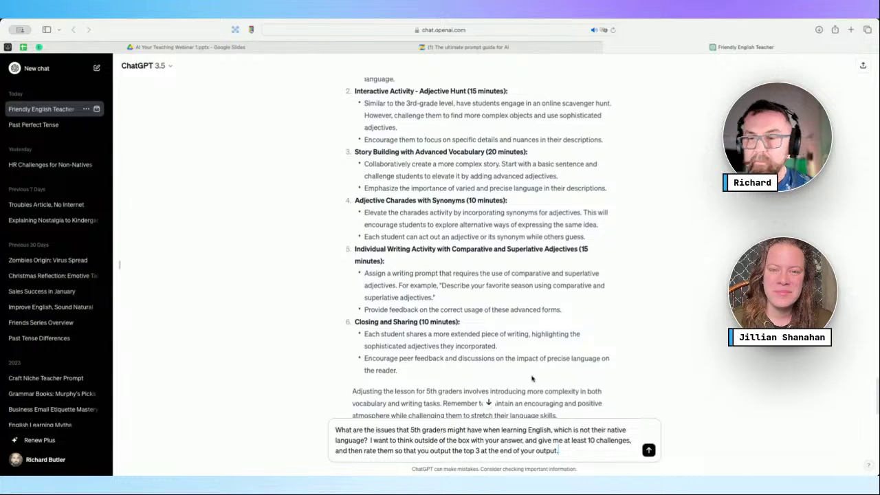
pyautogui.click(649, 451)
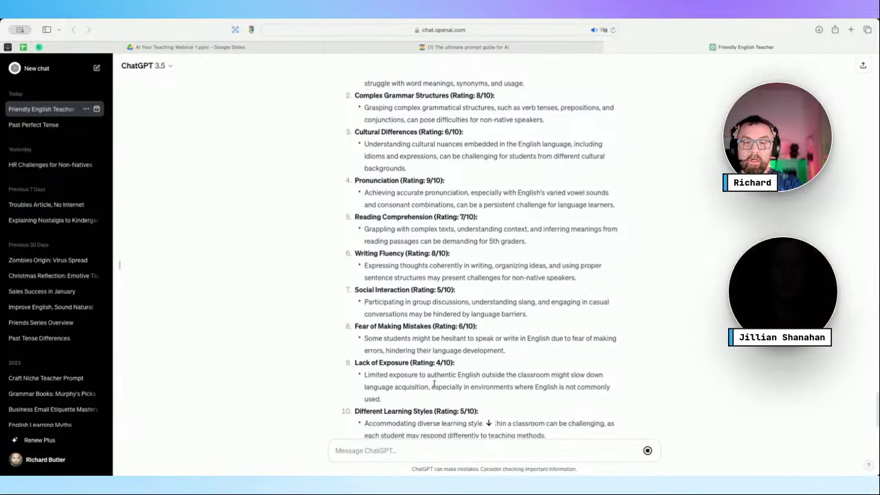
# Send the follow-up question "What challenges to their parents face?" in the current chat
pyautogui.scroll(2, 434, 384)
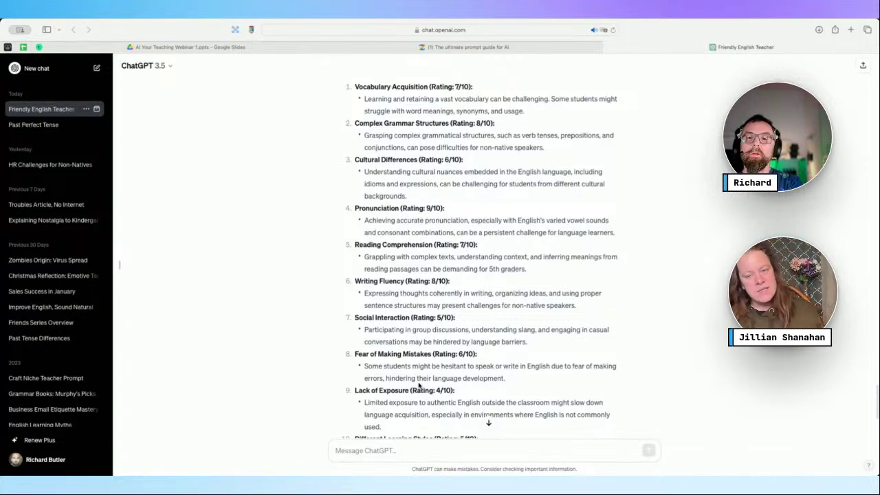
pyautogui.scroll(-3, 419, 385)
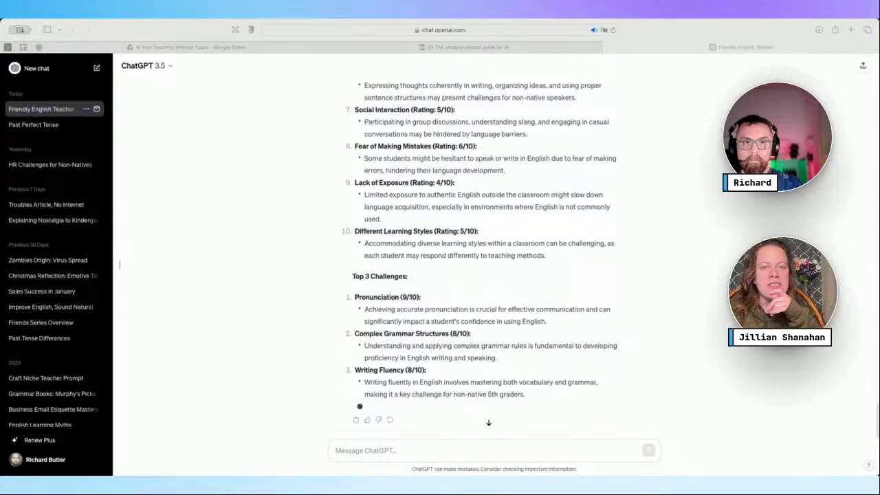
pyautogui.click(366, 455)
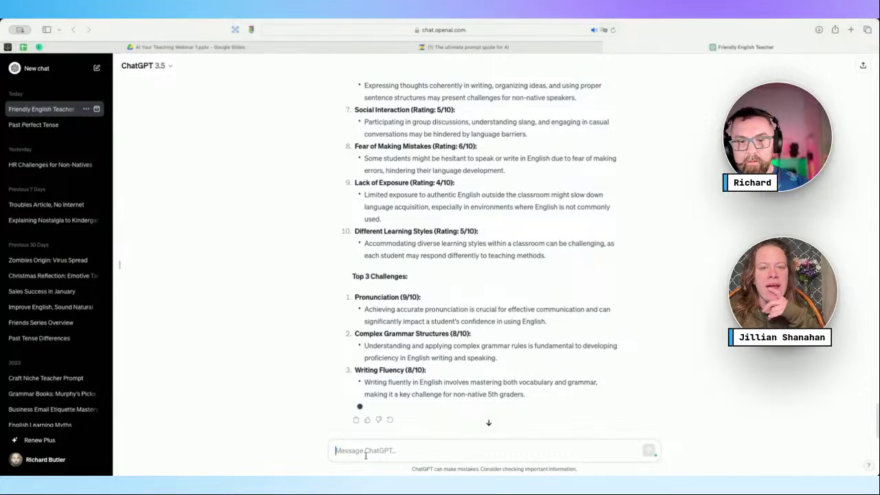
pyautogui.write('What ch')
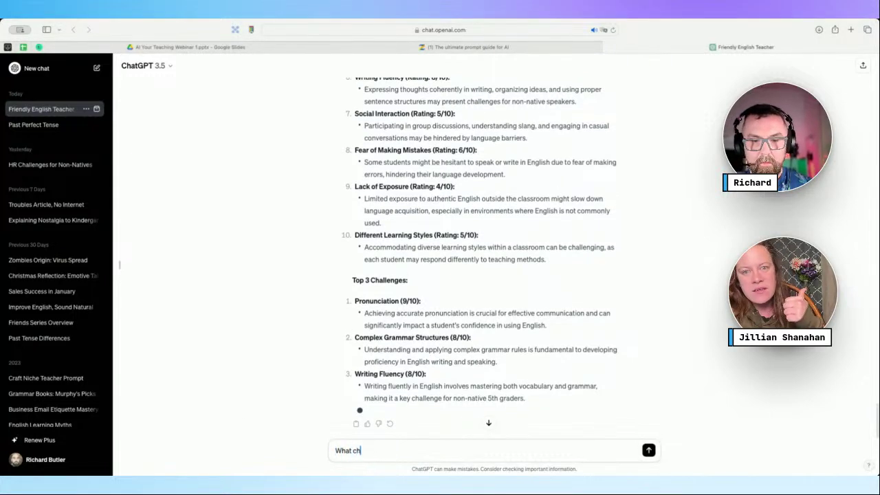
pyautogui.write('allenges')
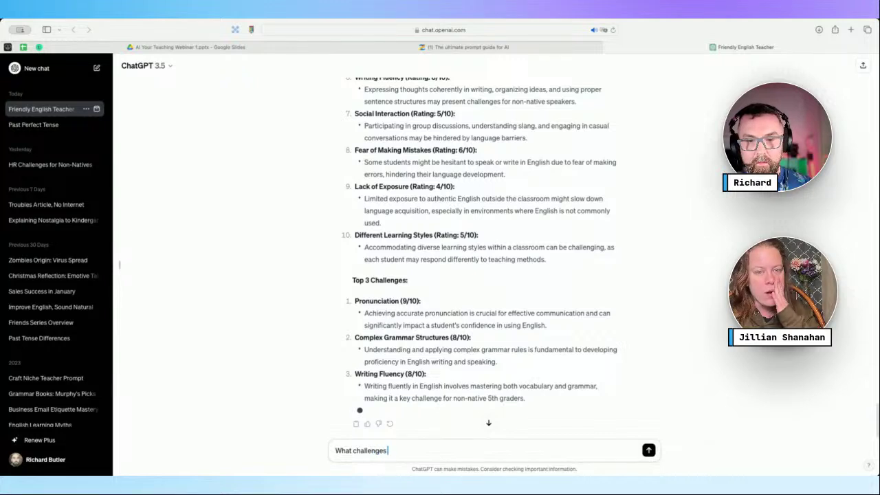
pyautogui.write(' to their par')
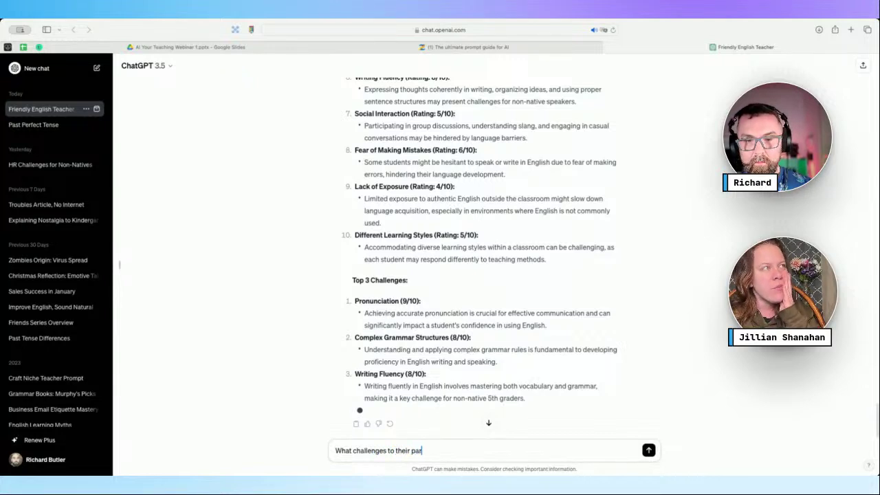
pyautogui.write('ents face?')
pyautogui.press('Return')
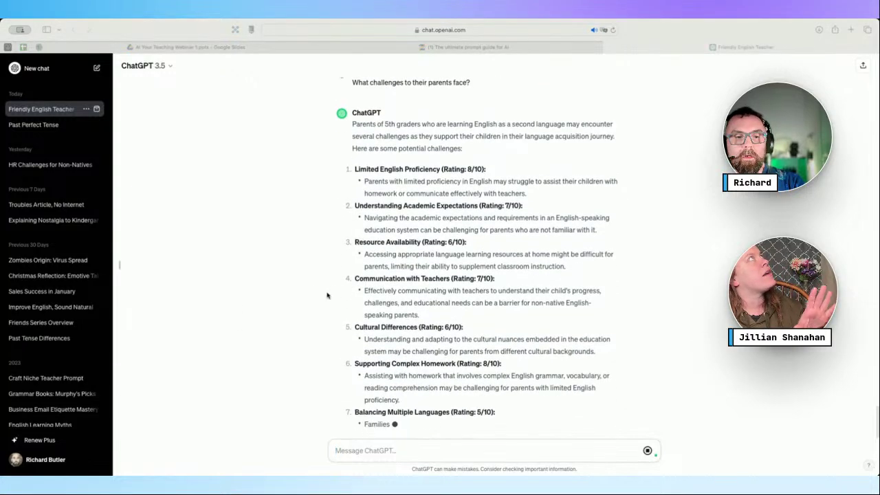
# Send the question "going back to the children what are their emotional challenges they face based on what you know"
pyautogui.click(703, 284)
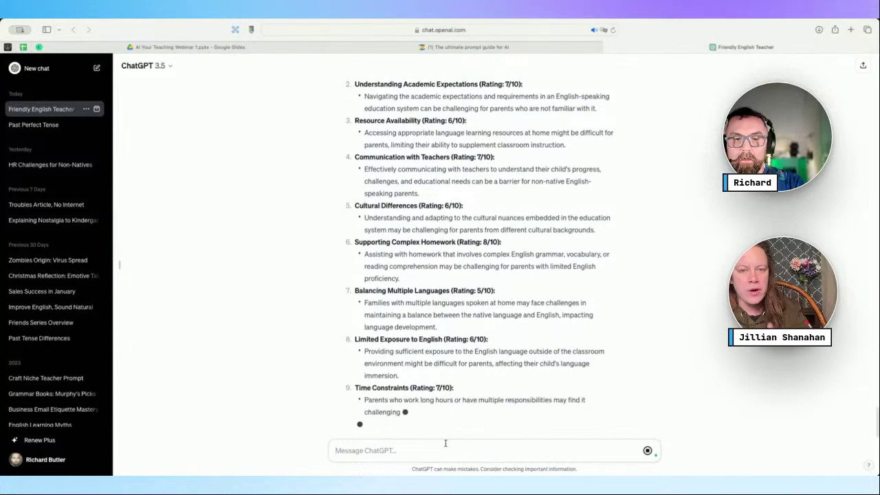
pyautogui.write('going')
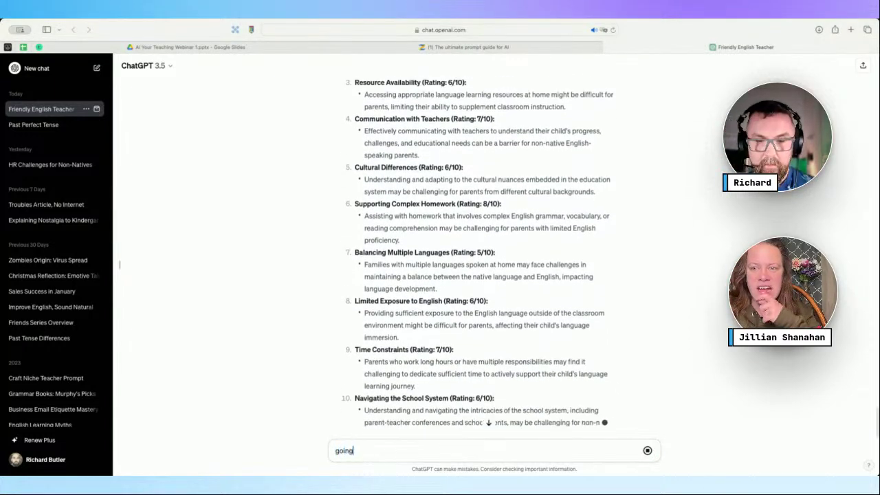
pyautogui.write(' back to the childr')
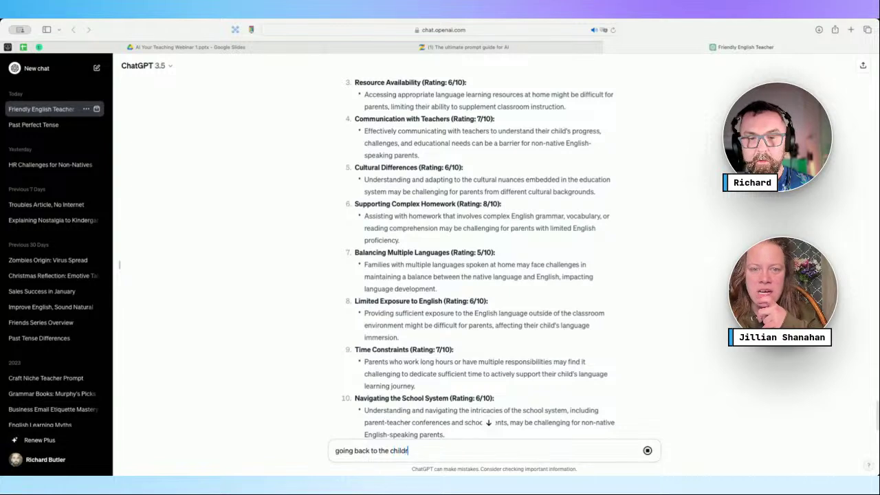
pyautogui.write('en what')
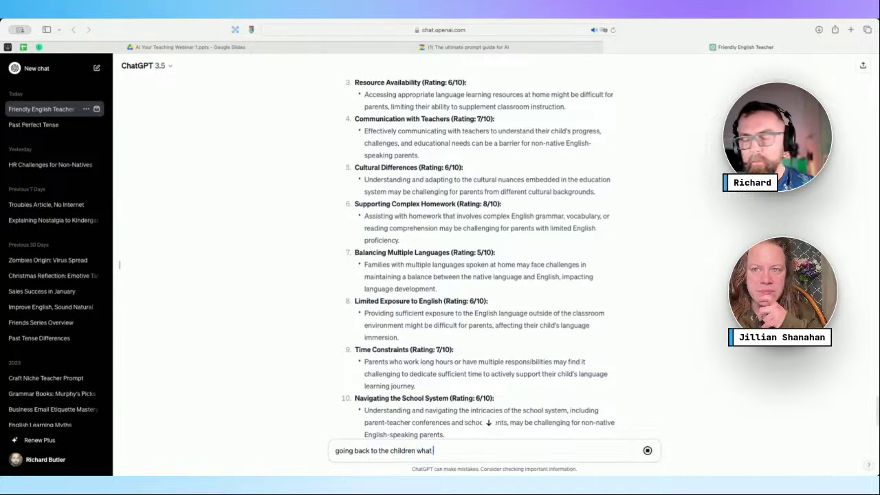
pyautogui.write(' are the')
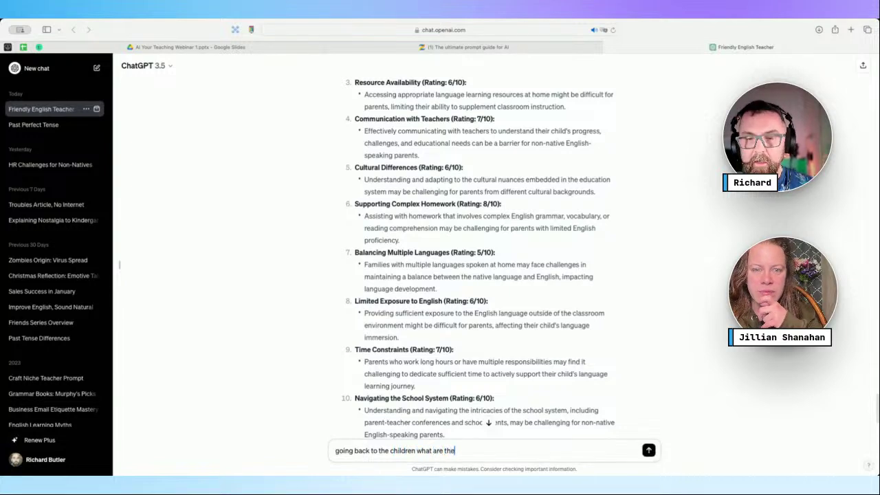
pyautogui.write('ir emotiona')
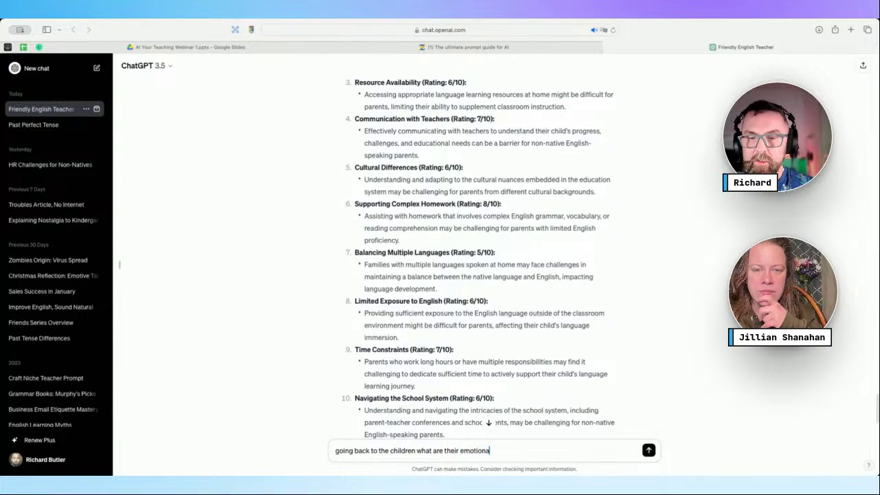
pyautogui.write('l challenges')
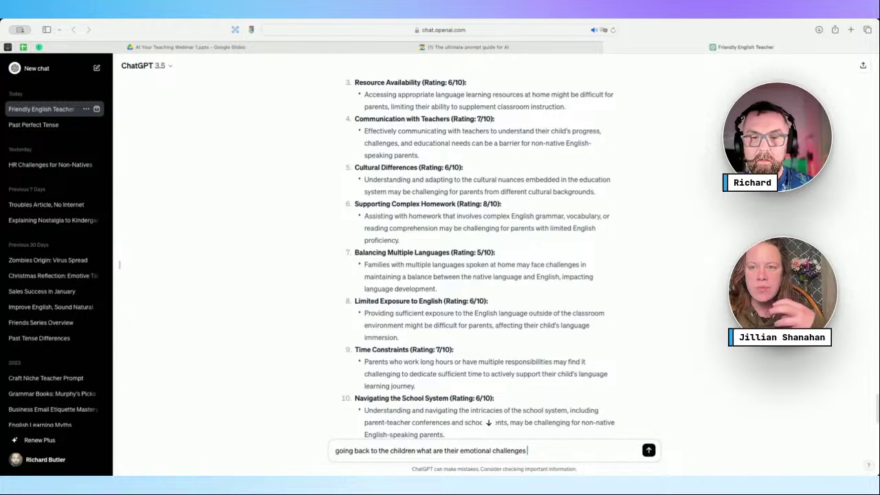
pyautogui.write(' they f')
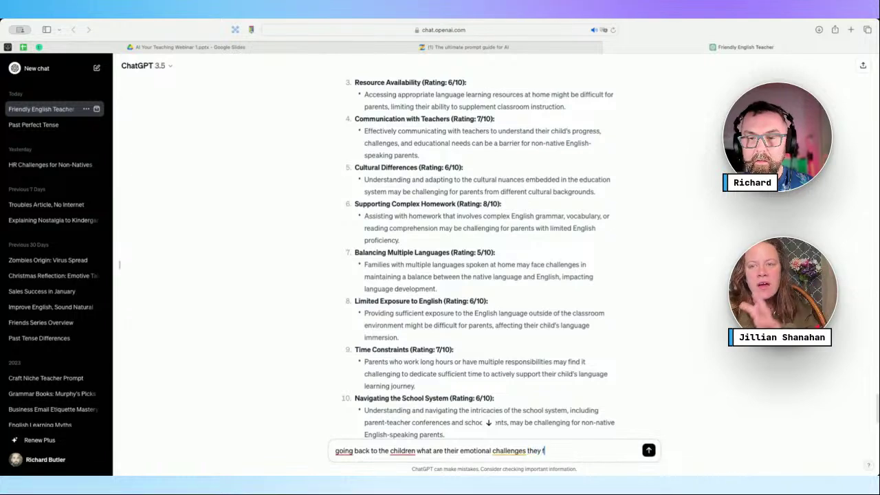
pyautogui.write('ace based on ')
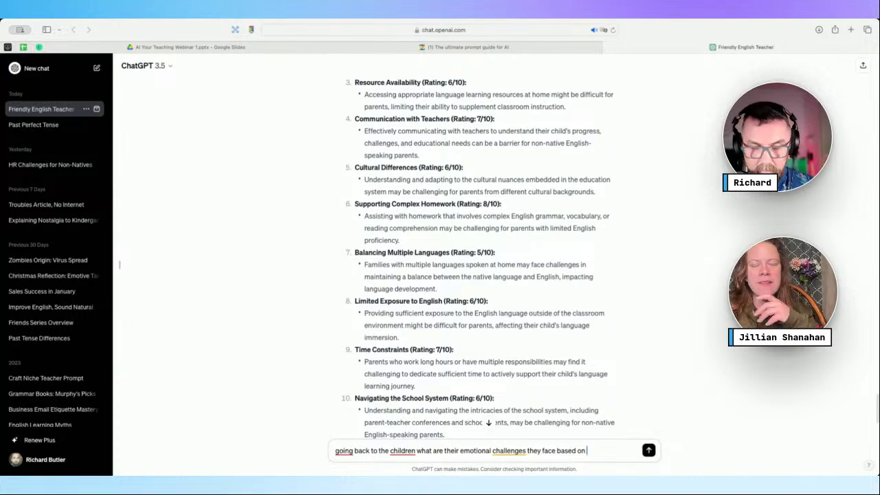
pyautogui.write('what you know')
pyautogui.press('Return')
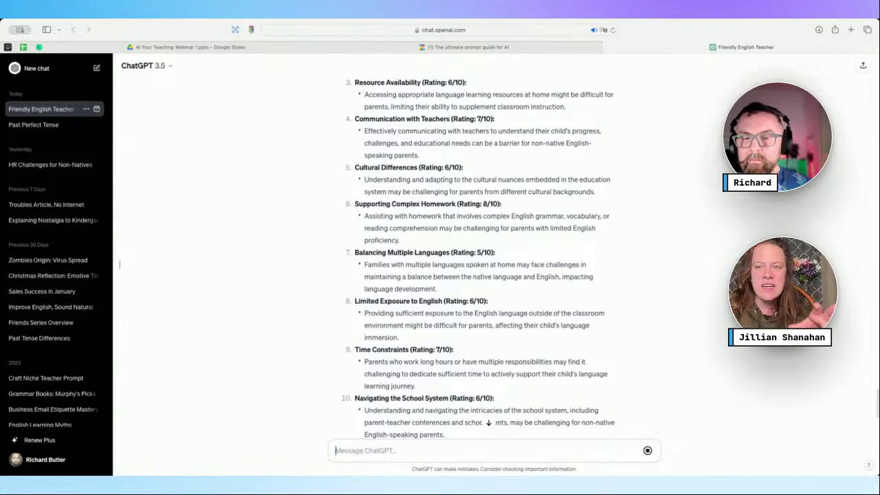
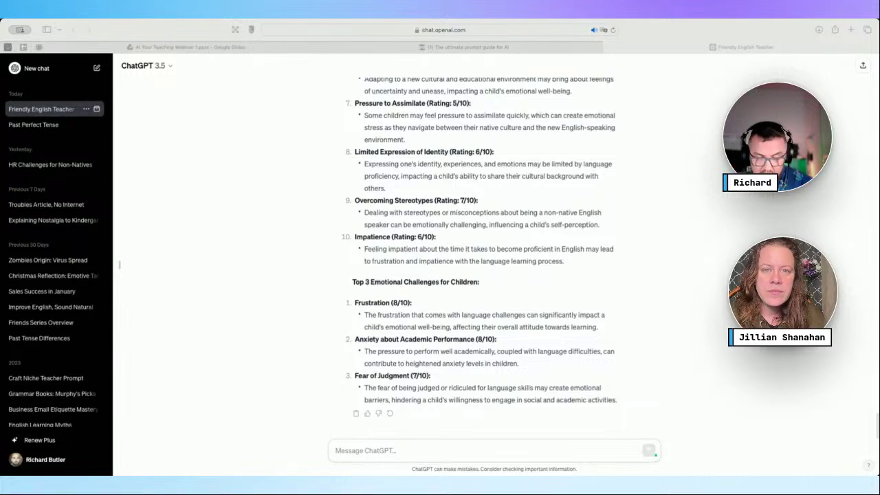
# Start a new message with the line "Let's change to being an expert on educational short videos on youtube."
pyautogui.click(462, 449)
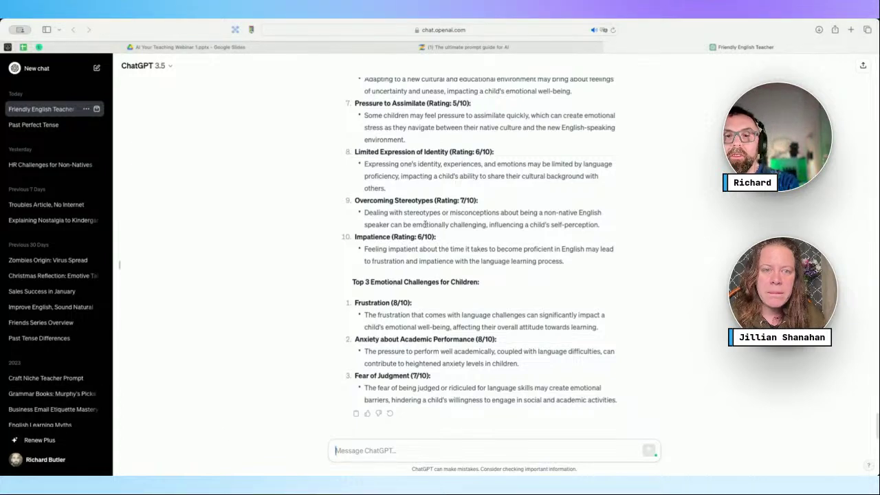
pyautogui.scroll(1, 401, 323)
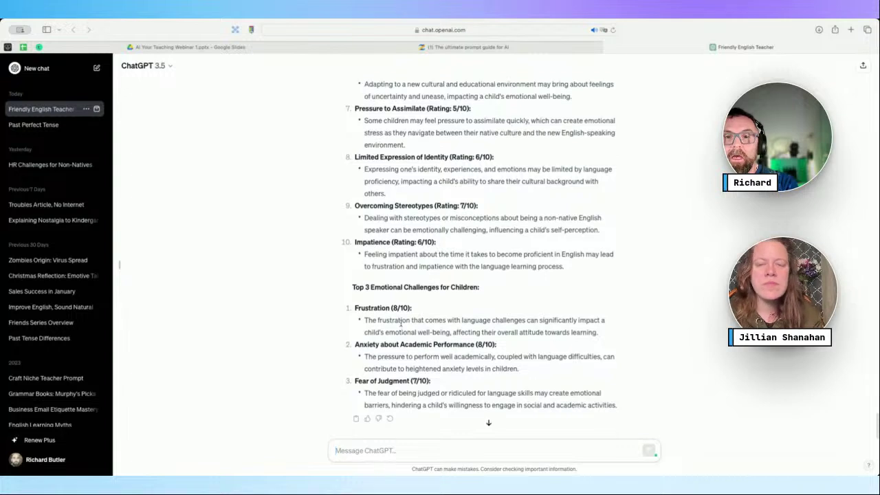
pyautogui.scroll(2, 401, 323)
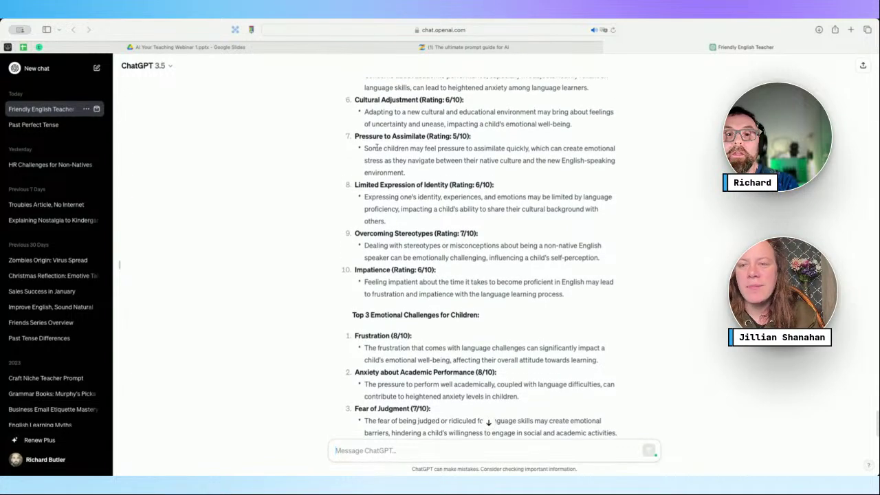
pyautogui.scroll(2, 386, 158)
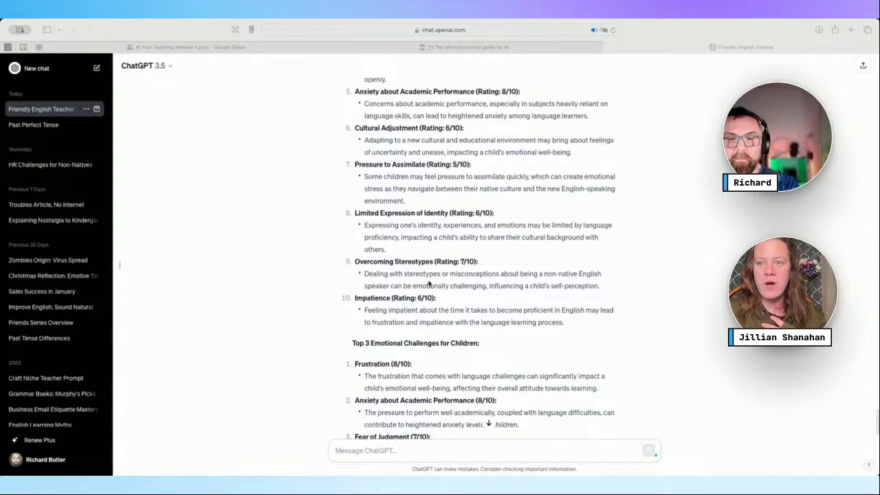
pyautogui.click(525, 271)
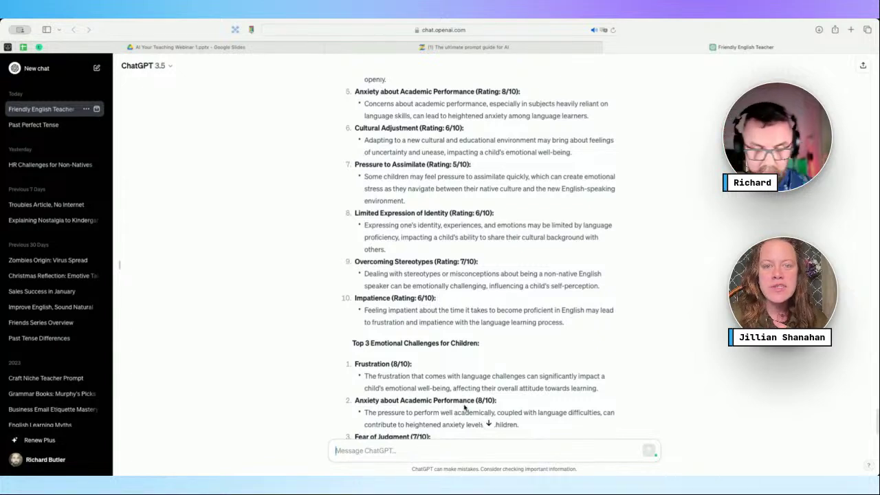
pyautogui.write("Let's")
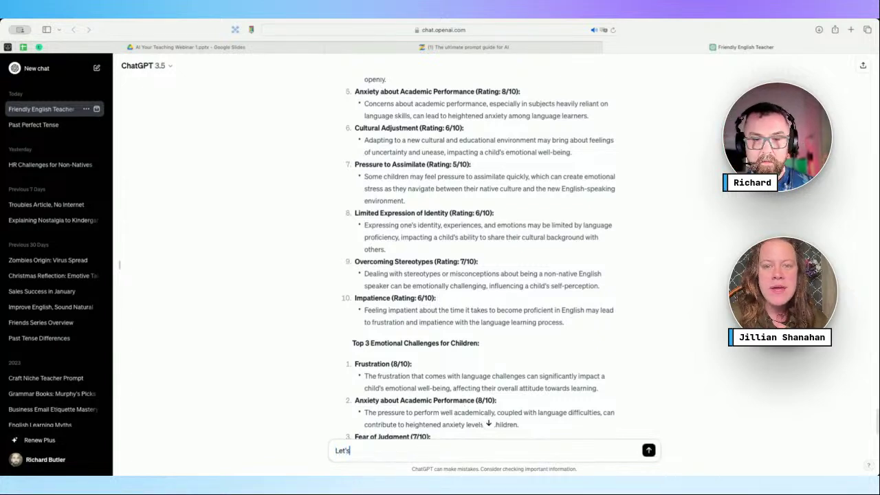
pyautogui.write(' change')
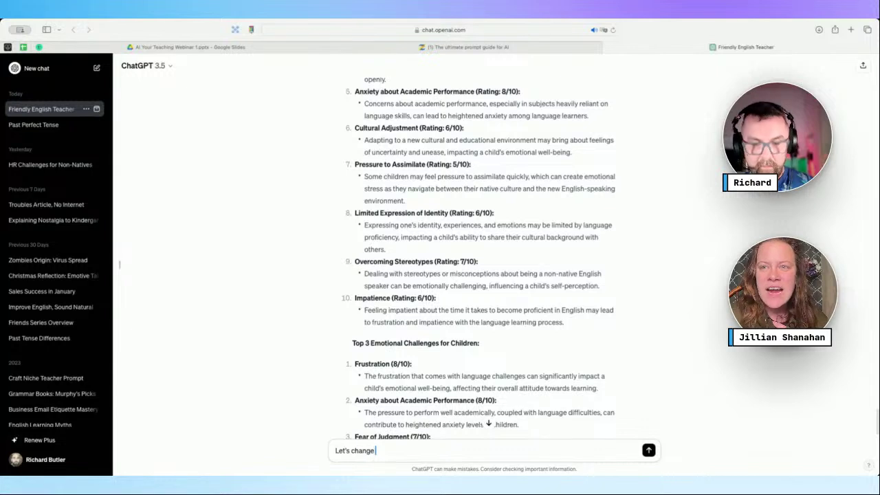
pyautogui.write(' to being an expe')
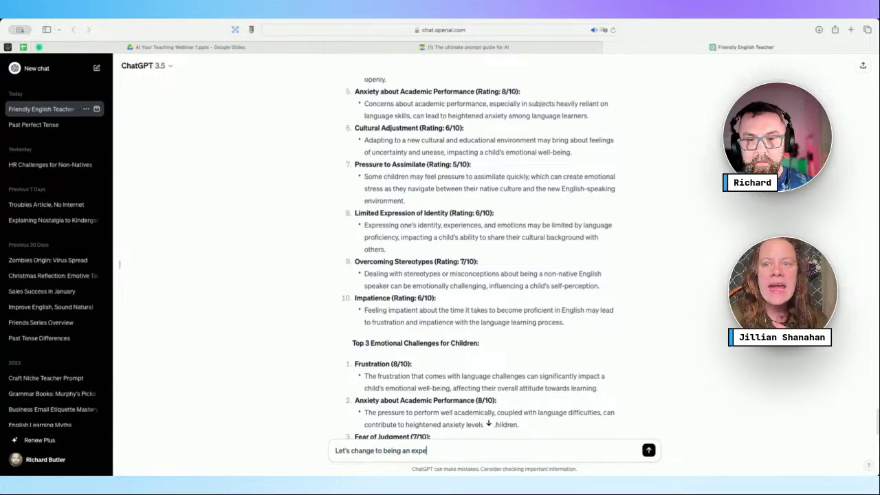
pyautogui.write('rt on educat')
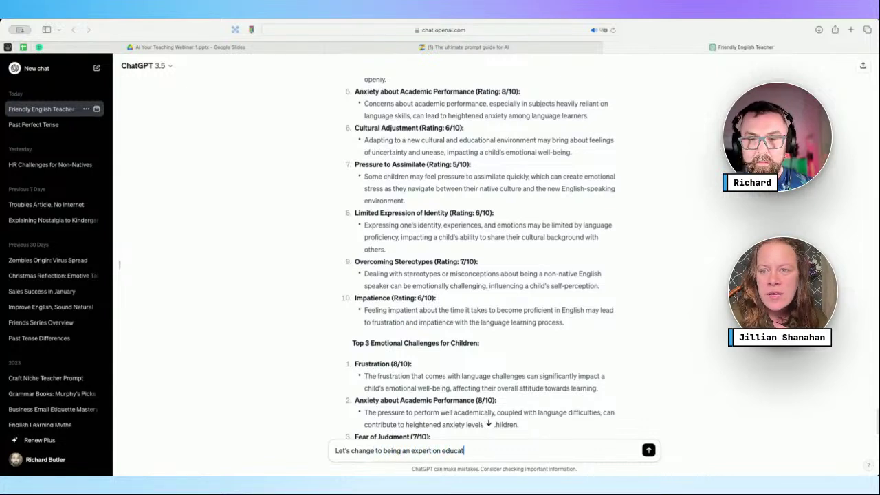
pyautogui.write('ional short videos')
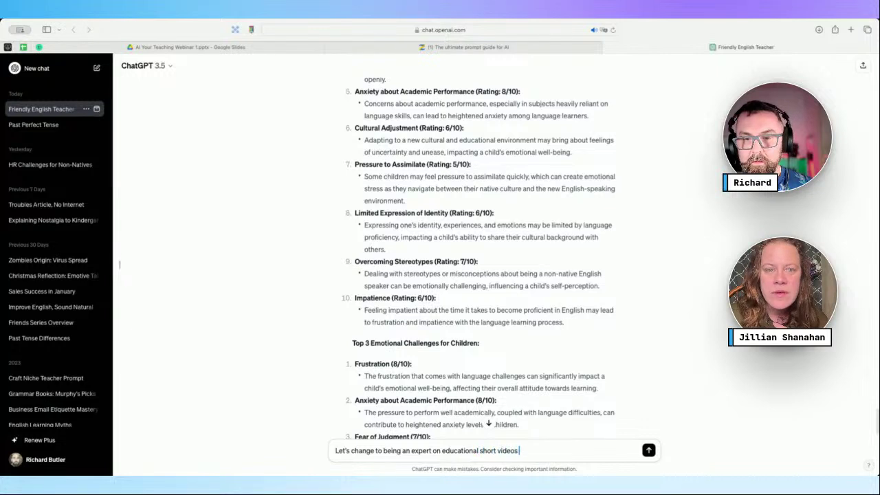
pyautogui.write(' on youtube')
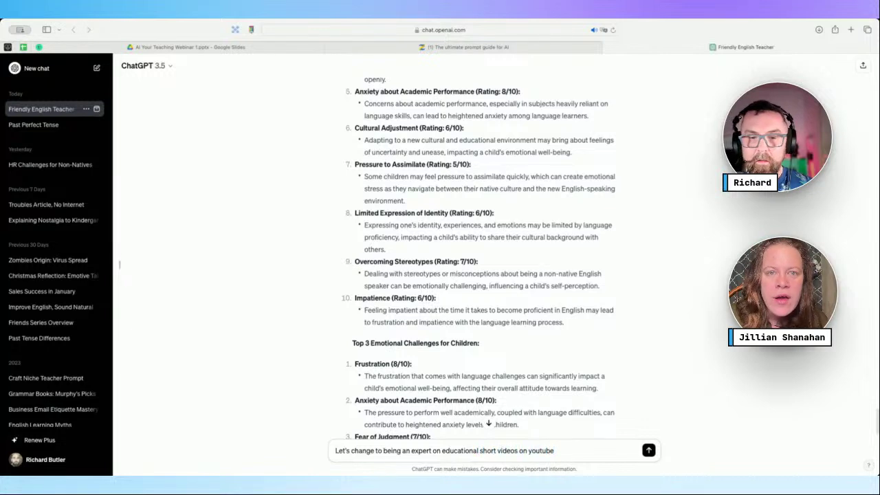
pyautogui.write('.')
pyautogui.hotkey('shift', 'Return')
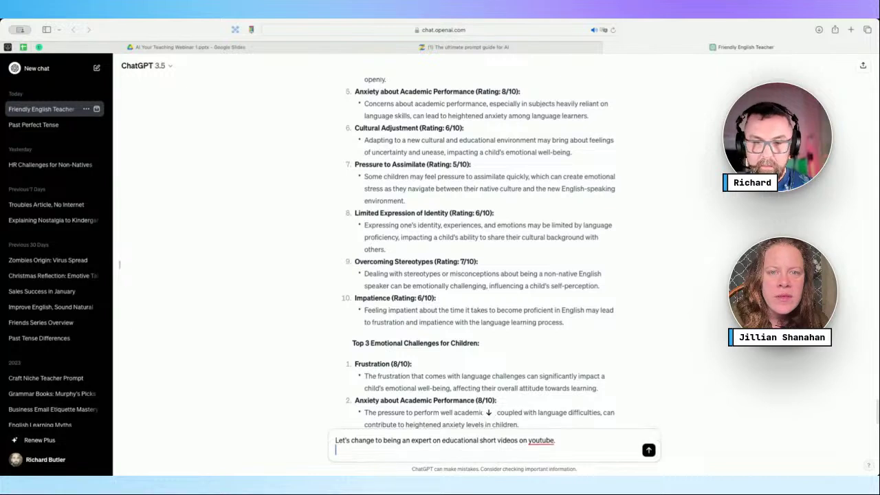
# Add "I need you to give me 10 ideas on how 3rd graders learning English deal with frustration" to the message and send it
pyautogui.write('I need you to give')
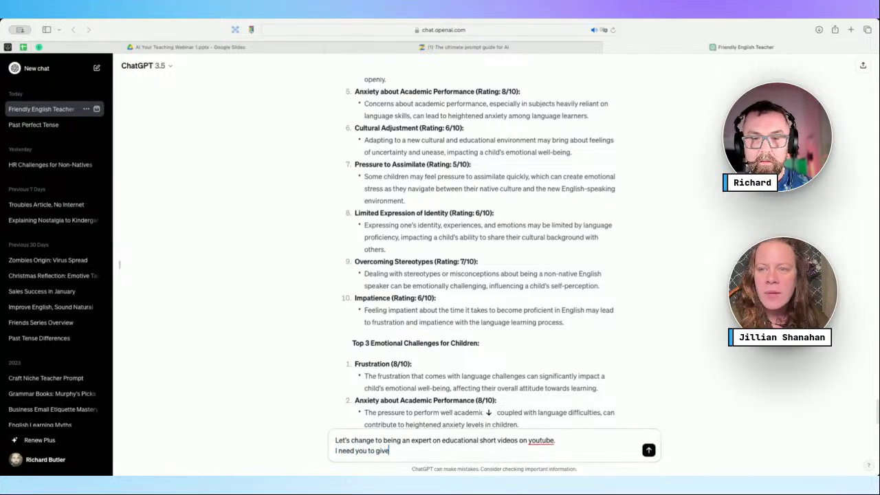
pyautogui.write(' me 10 ideas.')
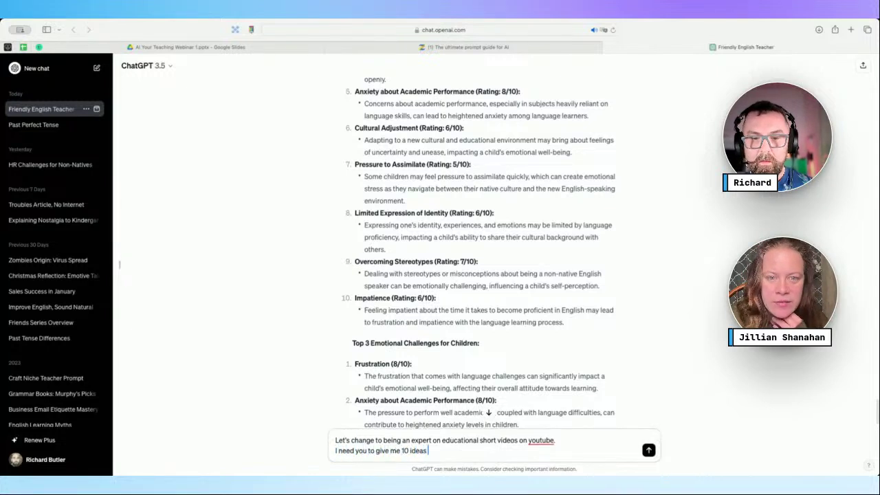
pyautogui.write('on how')
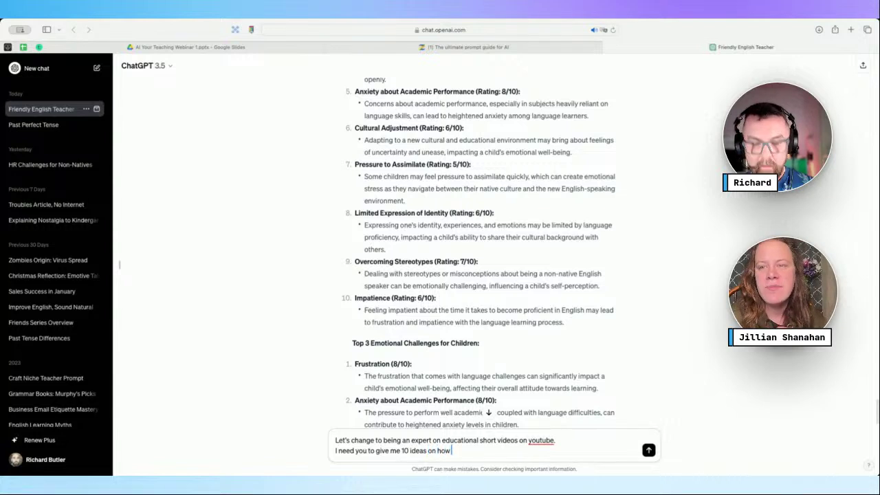
pyautogui.write(' 3rd grader')
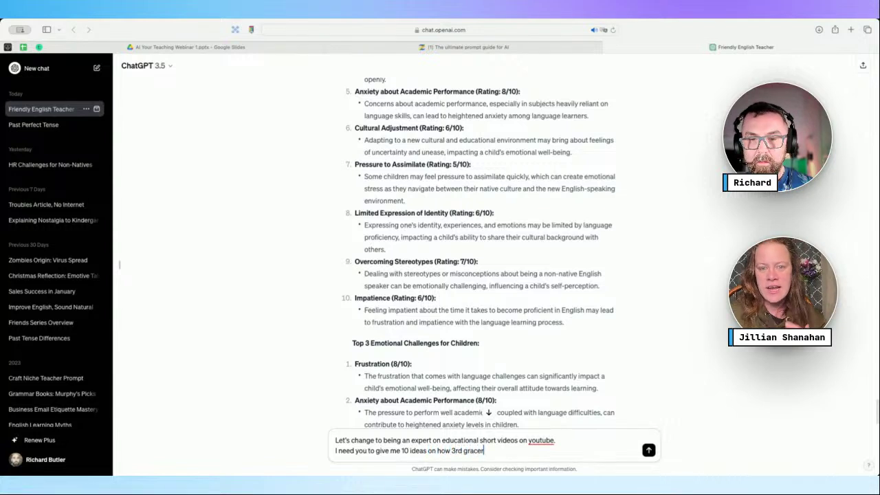
pyautogui.press('BackSpace')
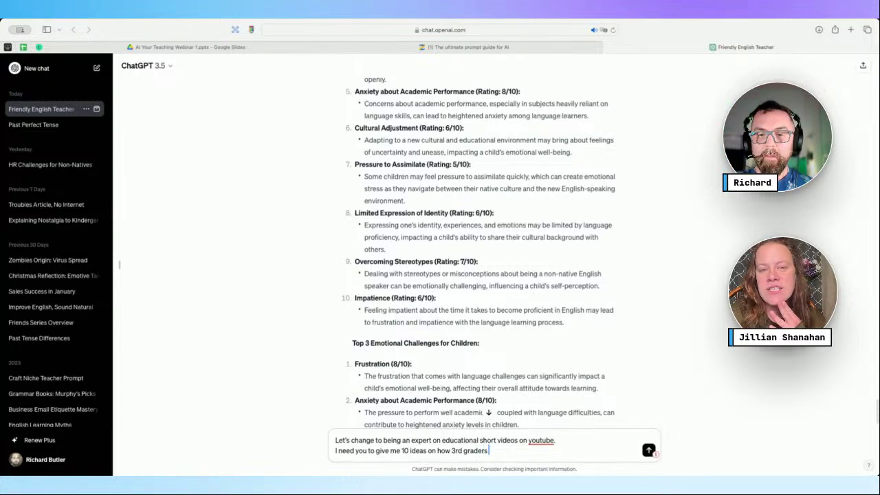
pyautogui.write('ers learning E')
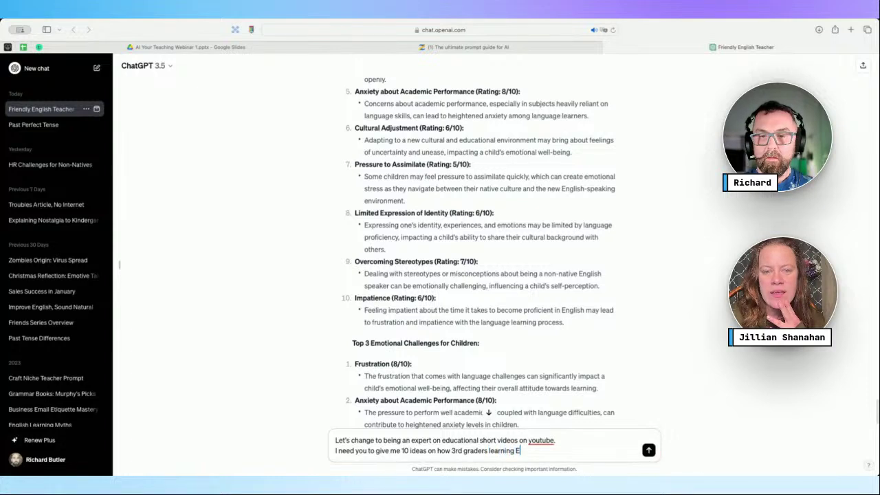
pyautogui.write('nglish deal with ')
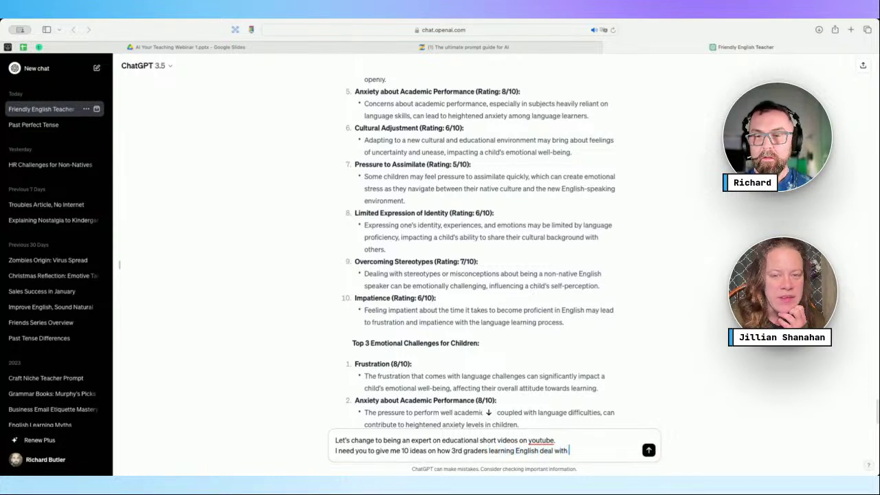
pyautogui.write('fustration')
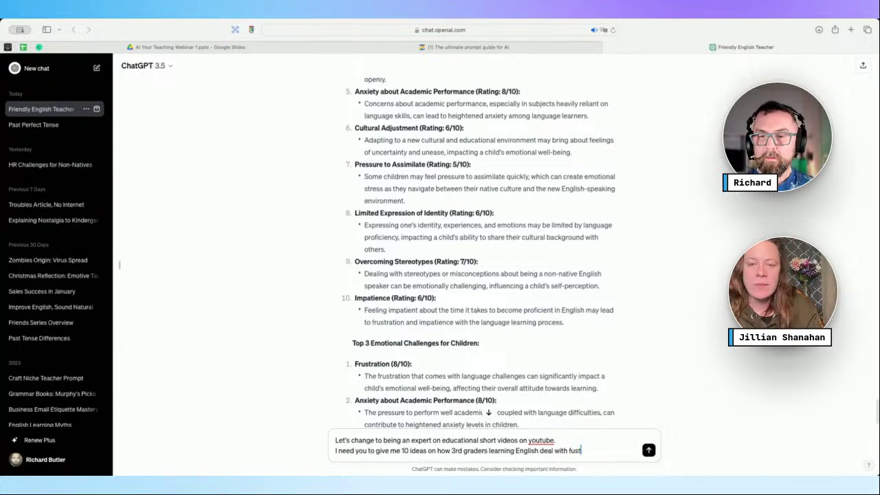
pyautogui.press('BackSpace')
pyautogui.press('BackSpace')
pyautogui.press('BackSpace')
pyautogui.write('rustra')
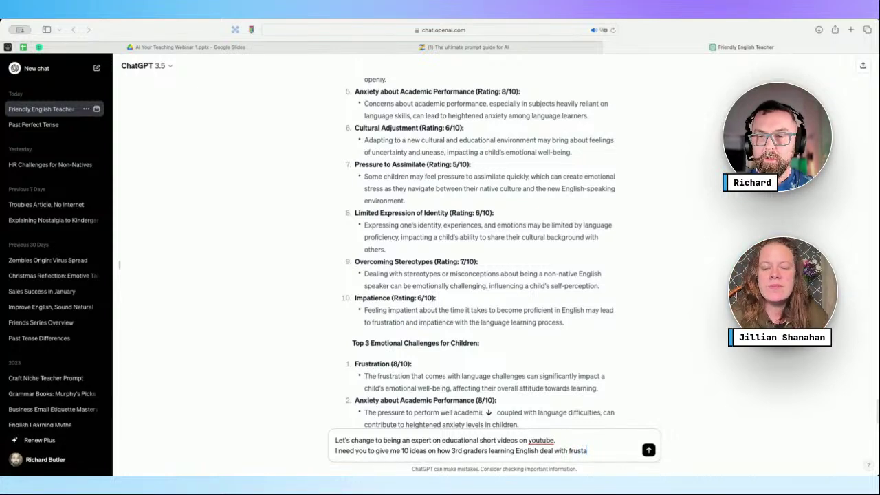
pyautogui.write('tion')
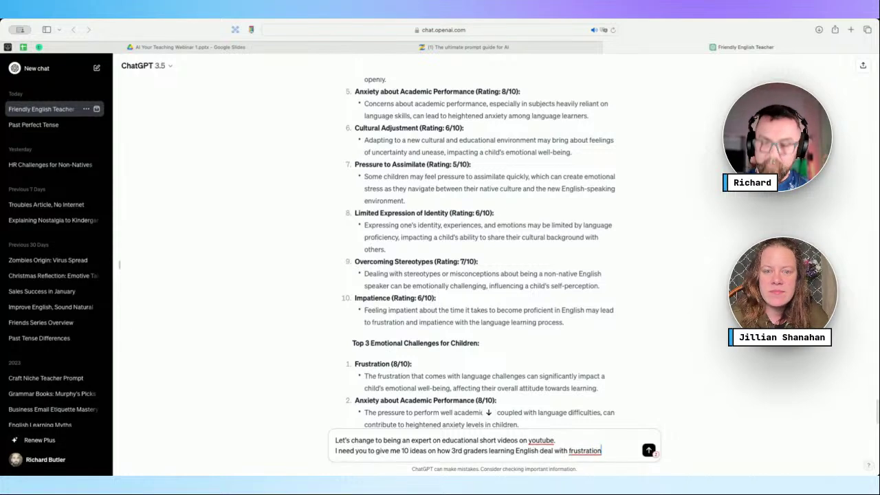
pyautogui.press('Return')
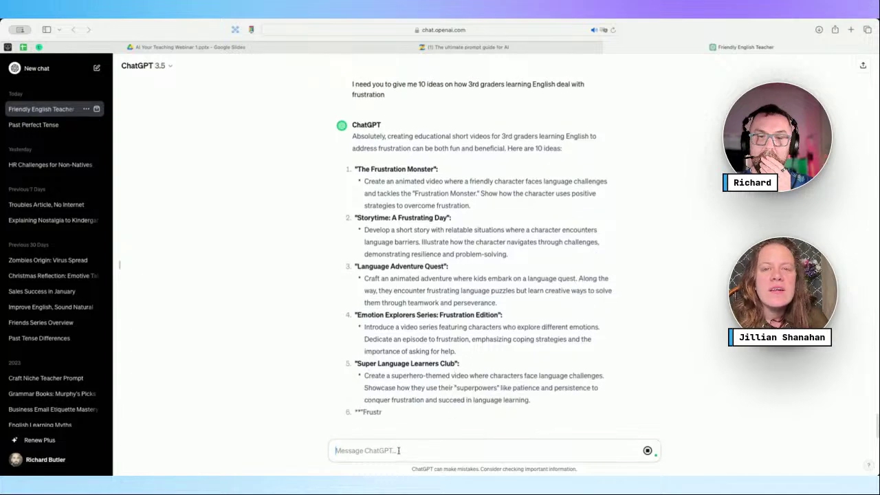
# Send the follow-up requirement "These videos need to be under 1 minute" in the current chat
pyautogui.write('These')
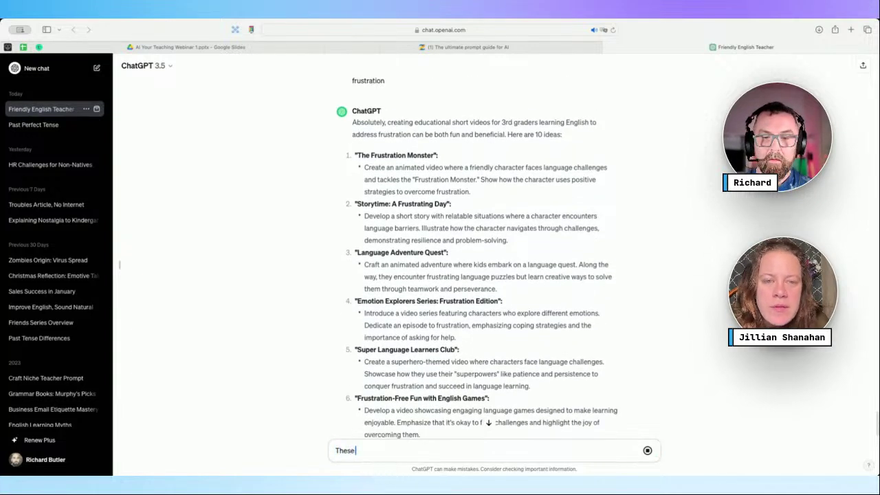
pyautogui.write(' videos nee')
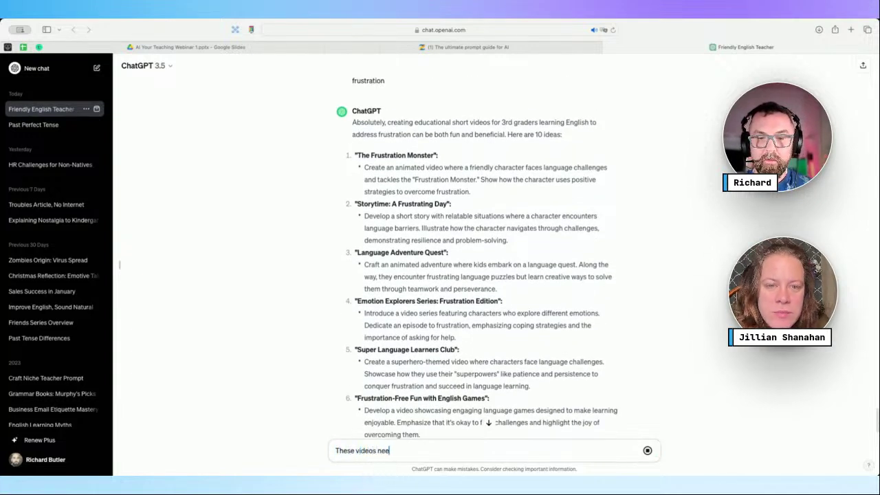
pyautogui.write('d to be under')
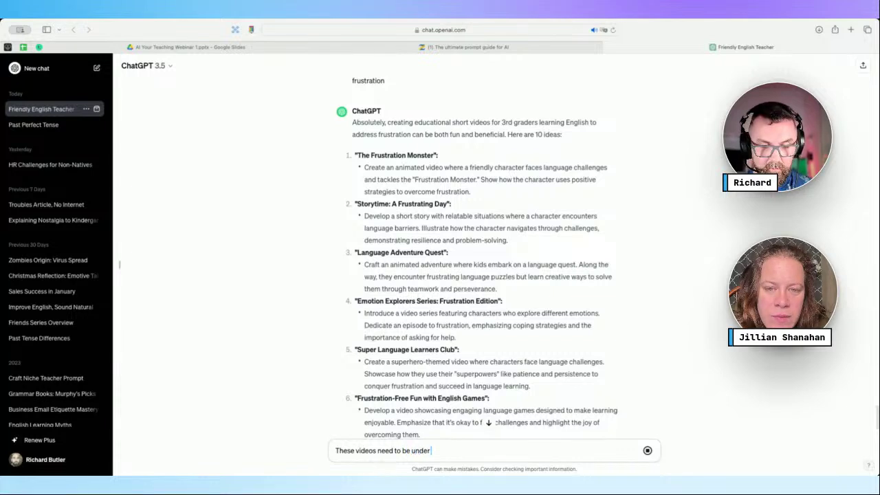
pyautogui.write(' 1 minu')
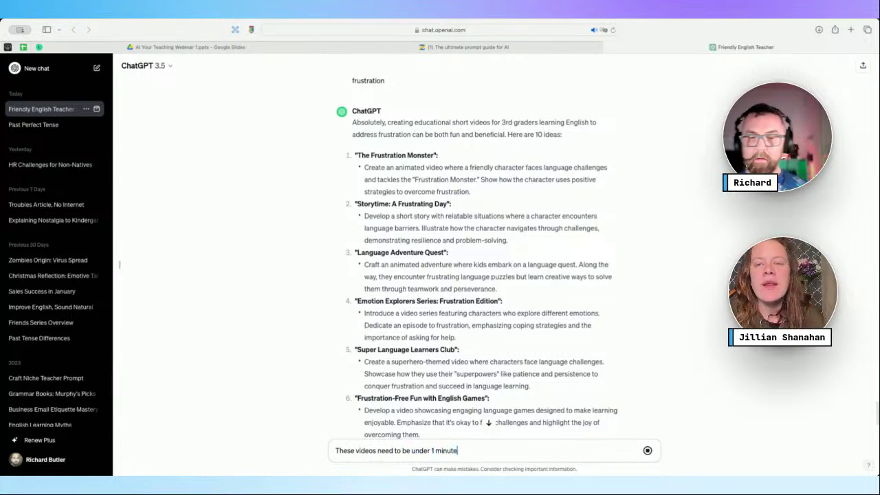
pyautogui.write('te')
pyautogui.hotkey('shift', 'Return')
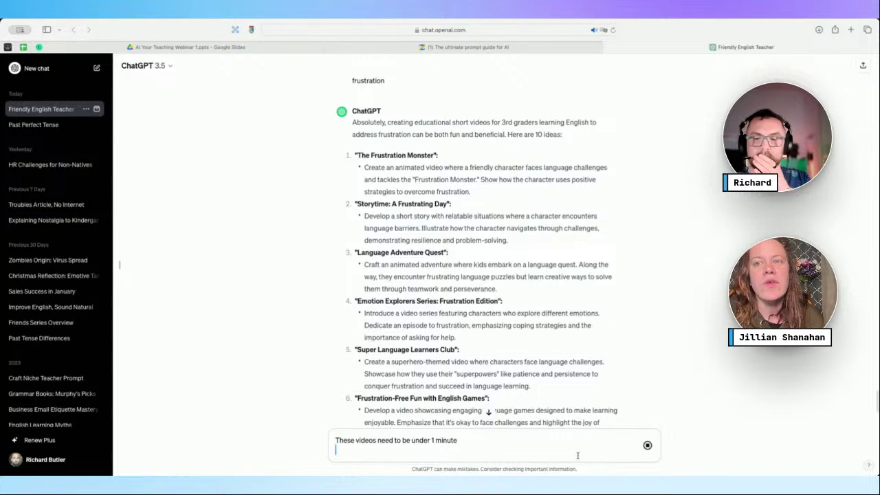
pyautogui.click(649, 450)
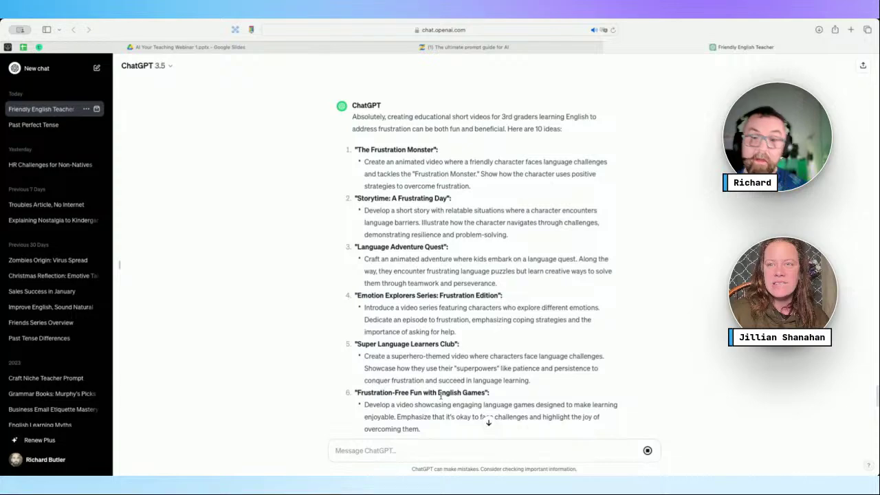
# Review the original frustration video ideas and their under-one-minute versions, and highlight the message asking for the shorter length
pyautogui.scroll(-5, 509, 305)
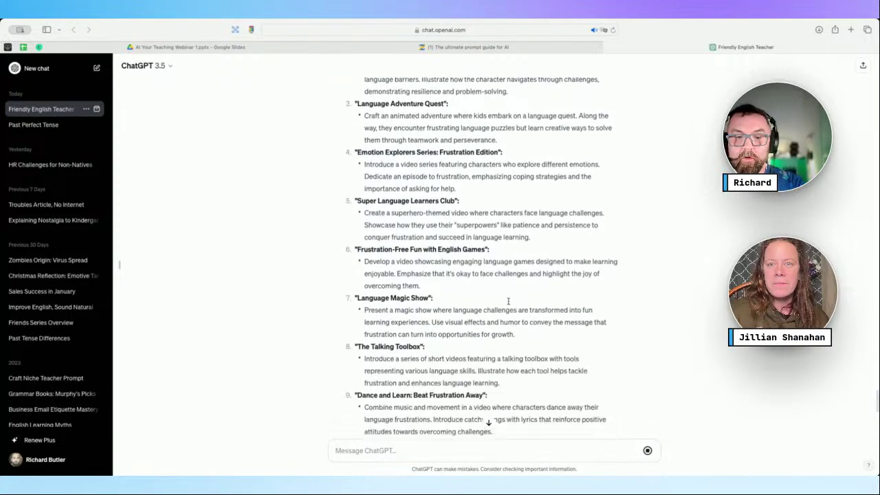
pyautogui.scroll(-4, 509, 303)
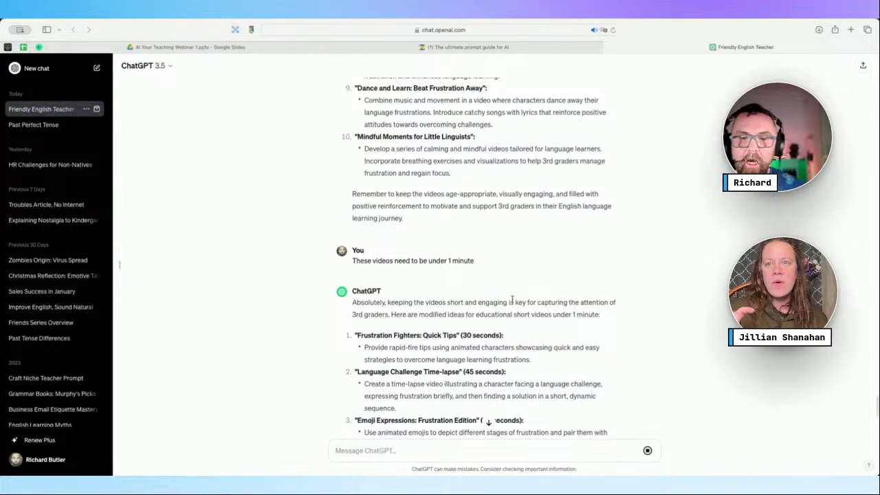
pyautogui.scroll(-1, 492, 331)
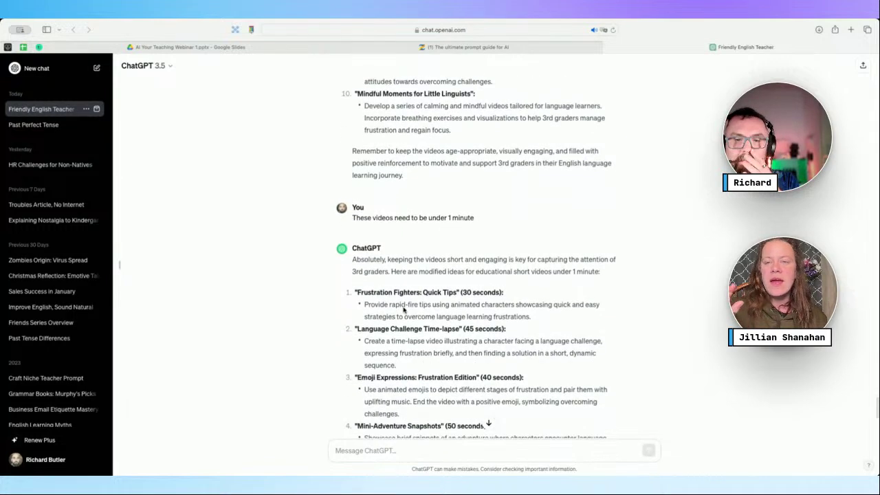
pyautogui.scroll(-2, 404, 309)
pyautogui.scroll(-2, 404, 309)
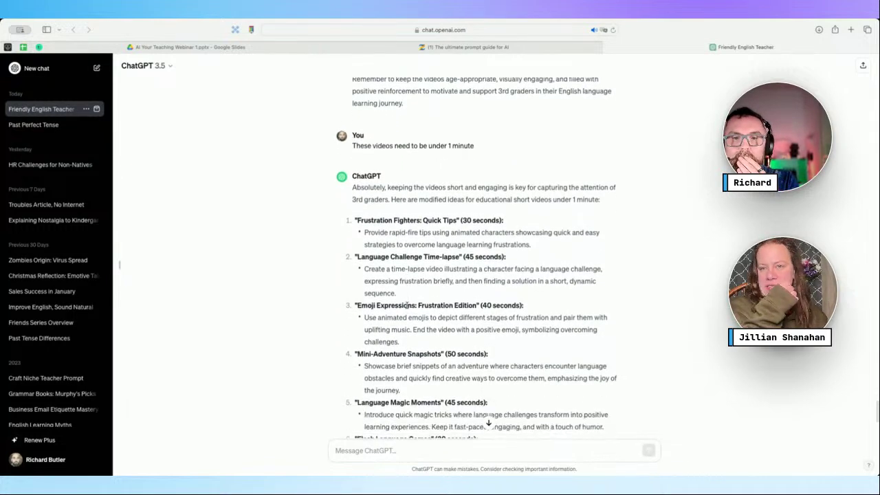
pyautogui.scroll(-2, 407, 304)
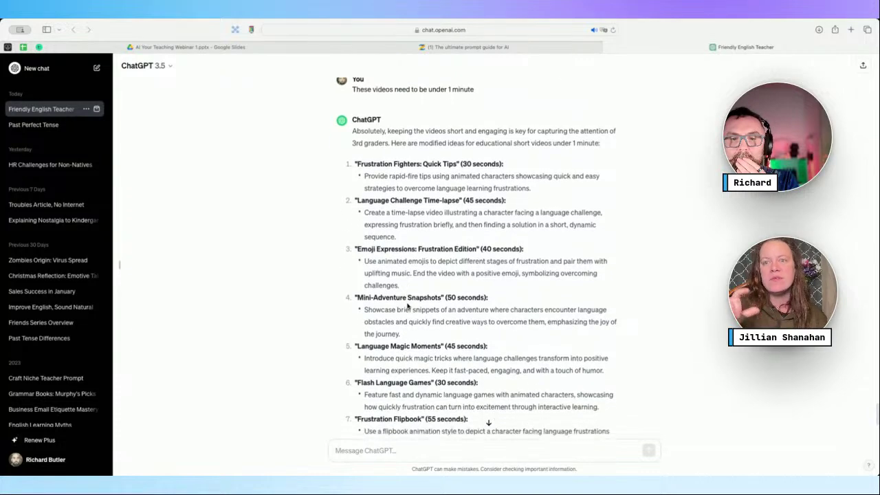
pyautogui.scroll(-1, 407, 306)
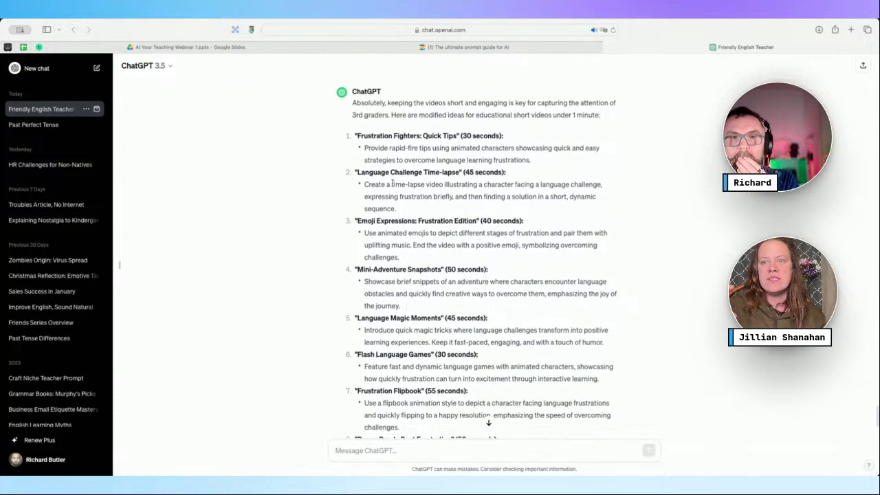
pyautogui.scroll(4, 406, 160)
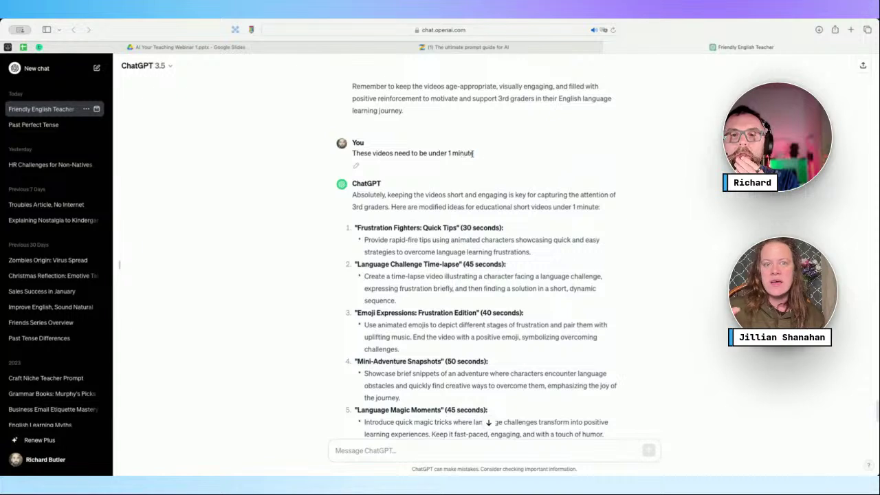
pyautogui.moveTo(473, 153); pyautogui.dragTo(344, 156)
pyautogui.scroll(-1, 385, 275)
# Send the follow-up request "now gear the videos to parents so that they can help the children"
pyautogui.click(397, 447)
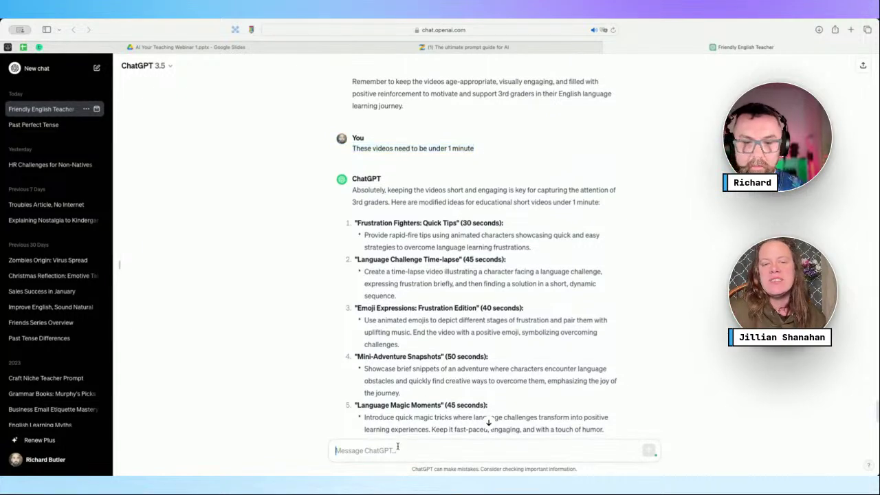
pyautogui.write('now gera')
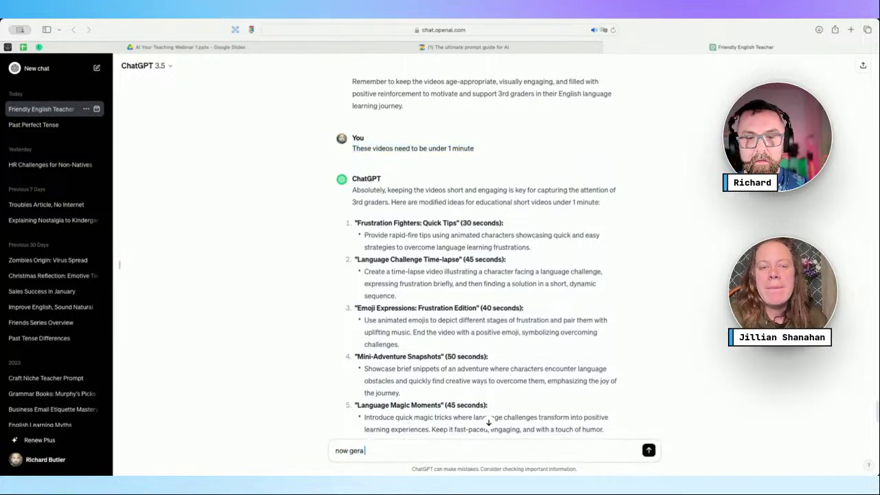
pyautogui.press('BackSpace')
pyautogui.press('BackSpace')
pyautogui.write('ar the videos')
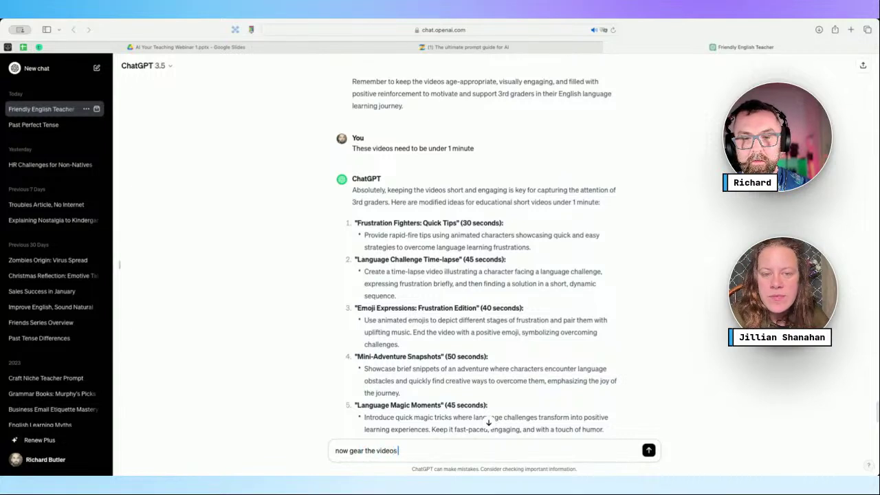
pyautogui.write(' to pare')
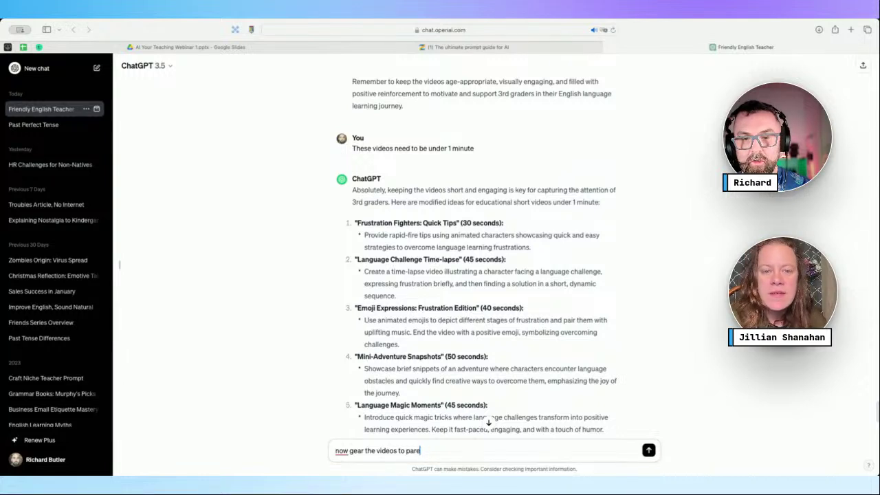
pyautogui.write('nts so that the')
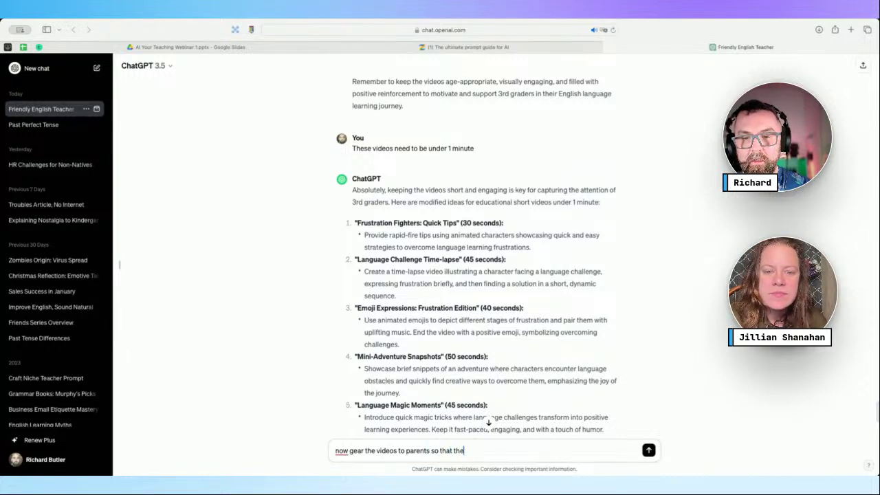
pyautogui.write('y can help the Ch')
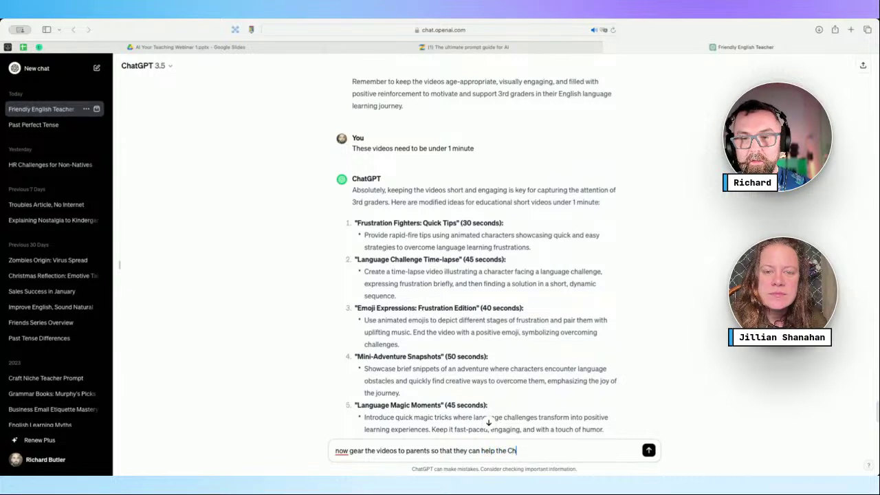
pyautogui.press('BackSpace')
pyautogui.press('BackSpace')
pyautogui.write('child')
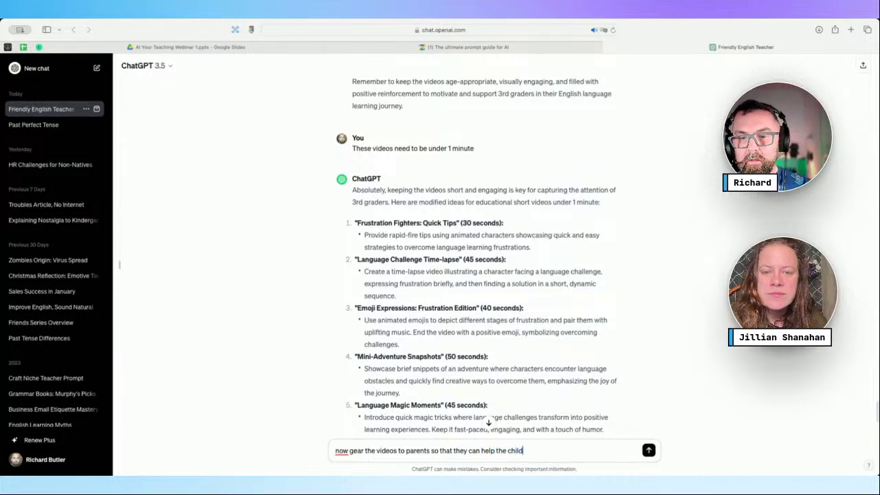
pyautogui.write('ren')
pyautogui.press('Return')
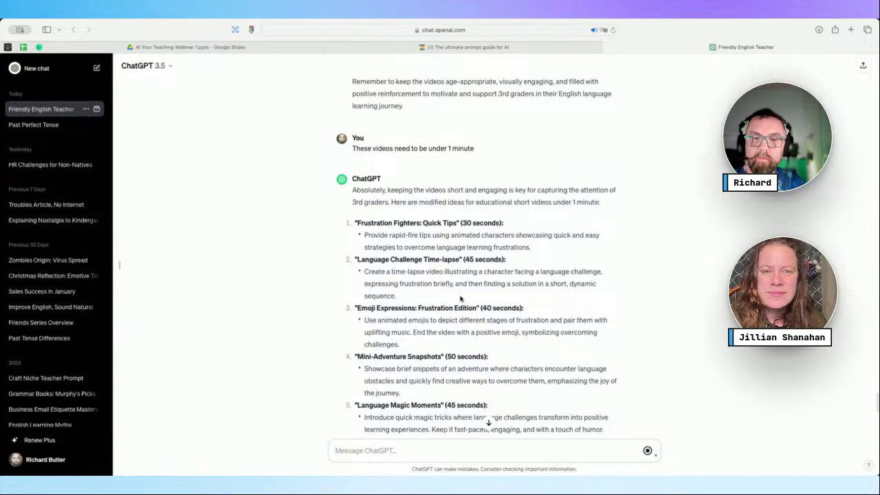
# Find the third parent-focused video idea and copy its title, "Interactive Language Games at Home" (45 seconds)
pyautogui.scroll(-6, 459, 297)
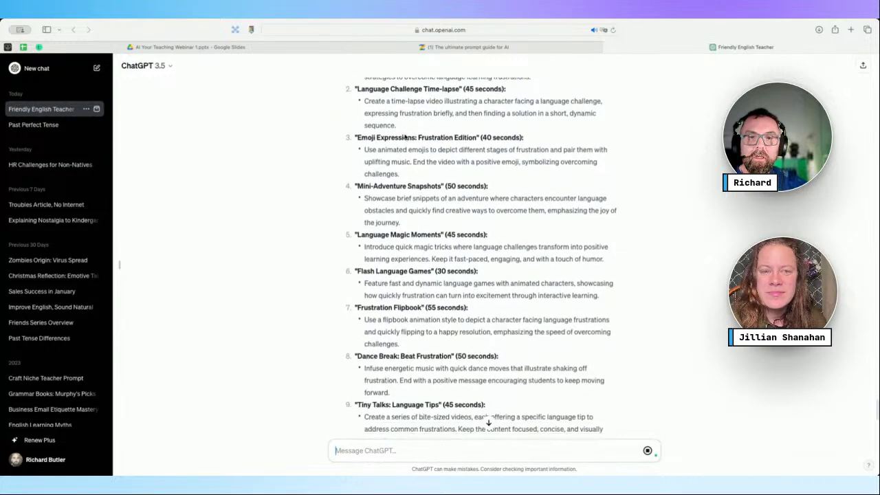
pyautogui.scroll(-4, 415, 238)
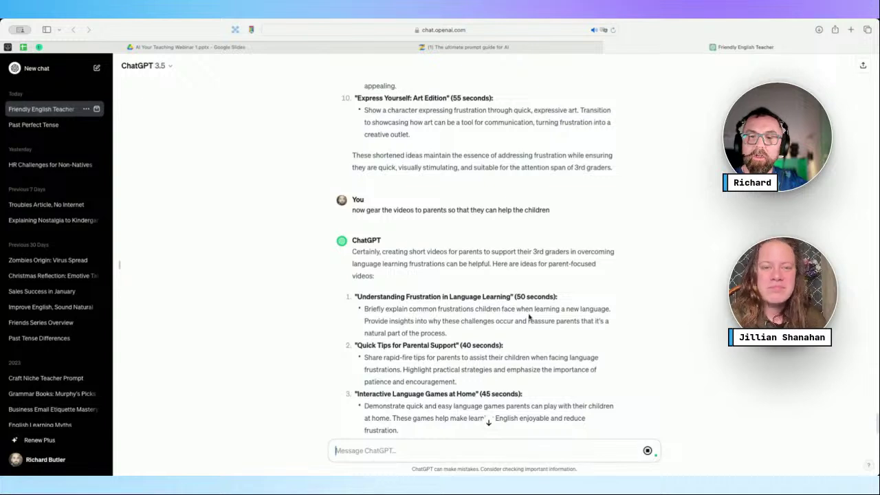
pyautogui.scroll(-1, 472, 357)
pyautogui.scroll(-2, 473, 358)
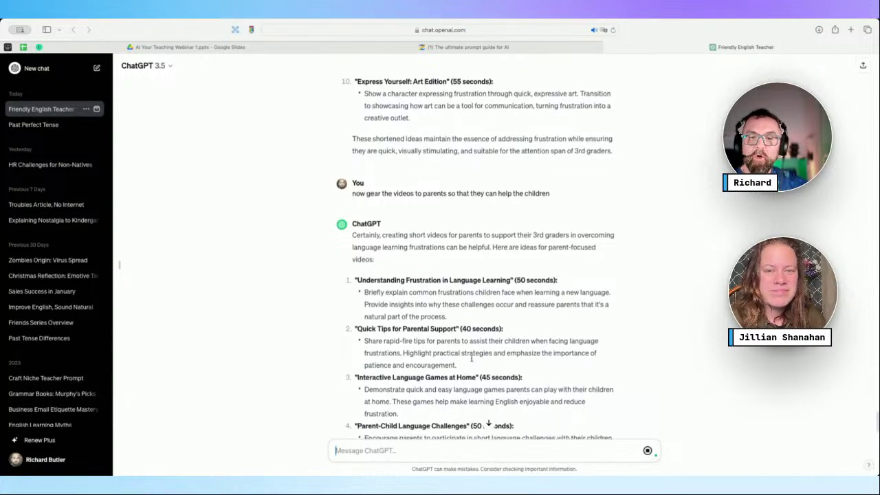
pyautogui.scroll(-2, 404, 366)
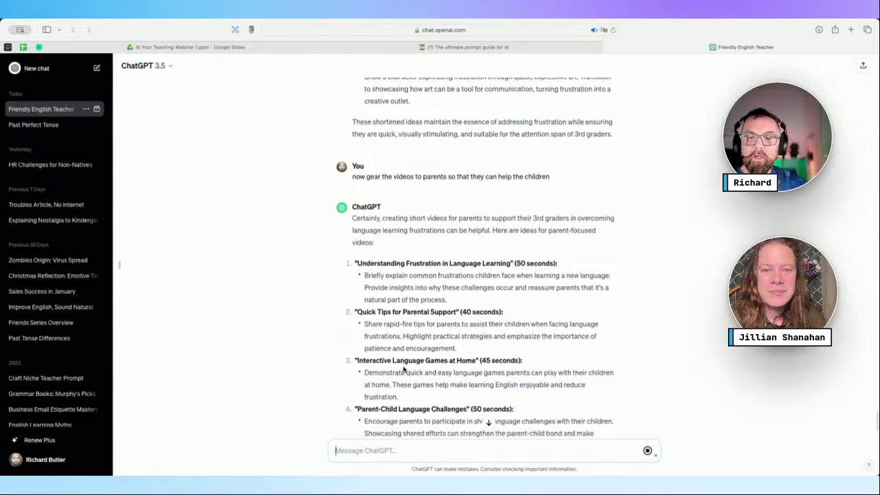
pyautogui.moveTo(531, 358); pyautogui.dragTo(357, 354)
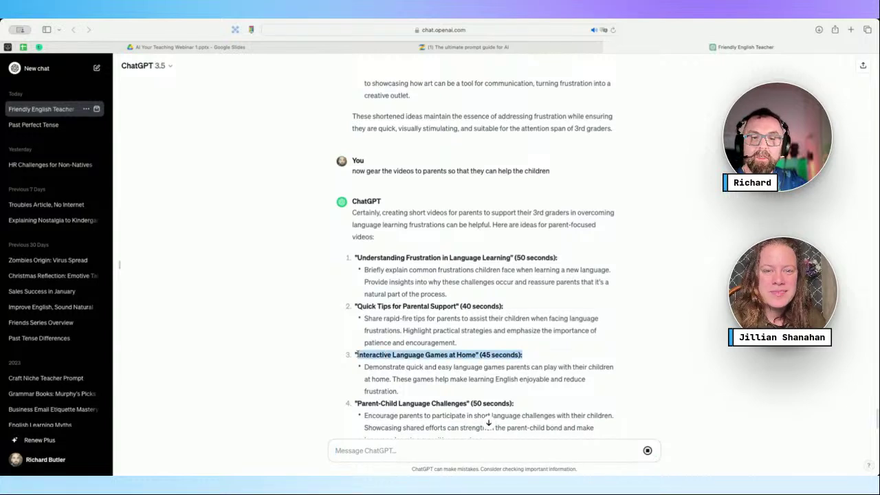
# Send the follow-up request 'now write the outline for a script for "Interactive Language Games at Home" (45 seconds):'
pyautogui.click(360, 448)
pyautogui.write('now writ')
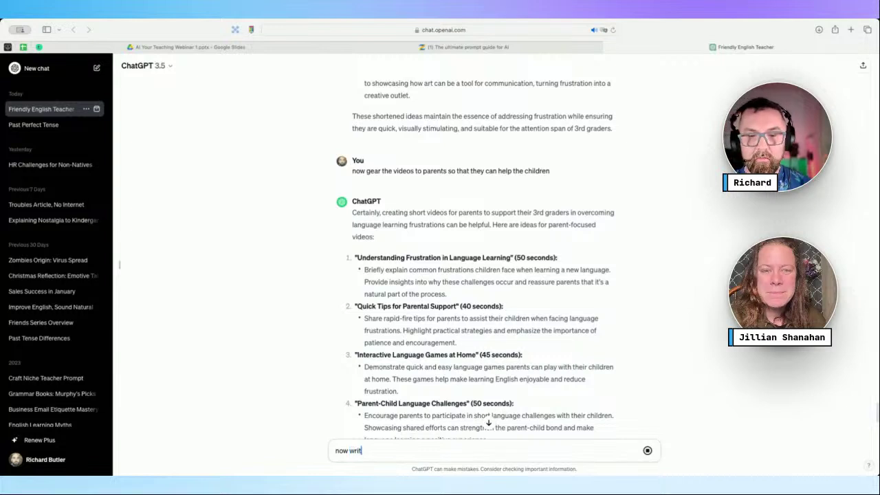
pyautogui.write('e the outline fo')
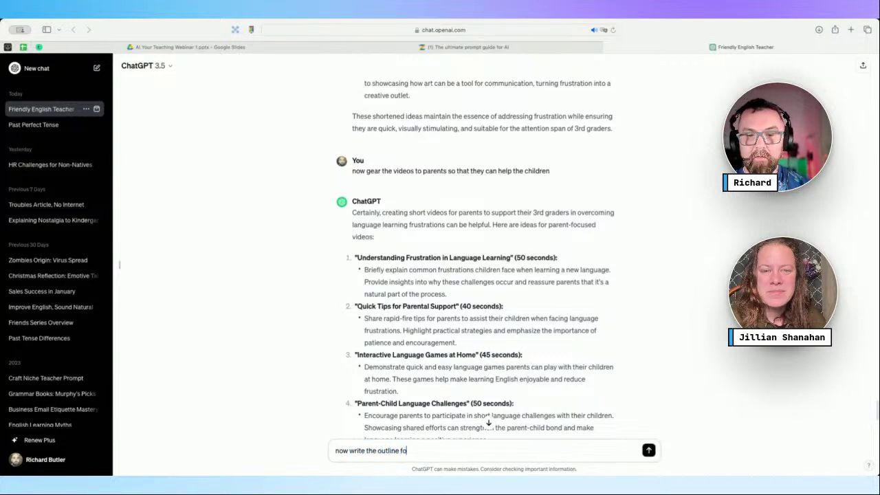
pyautogui.write('r a script for')
pyautogui.write('"Interactive Language Games at Home" (45 seconds):')
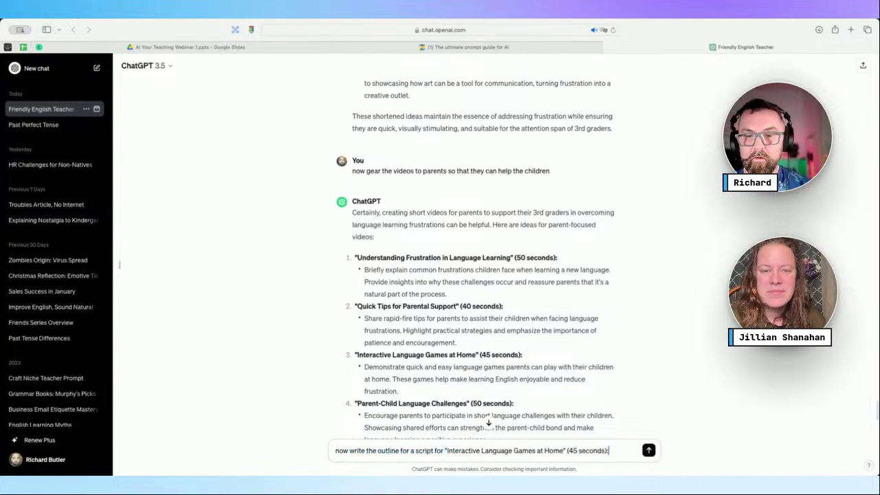
pyautogui.press('Return')
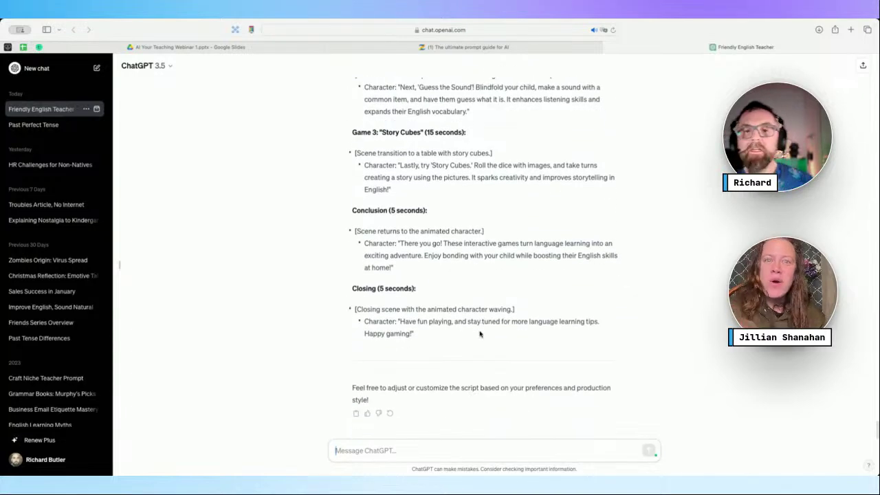
# Review the script outline for "Interactive Language Games at Home", from the introduction through the three games to the closing
pyautogui.scroll(6, 448, 287)
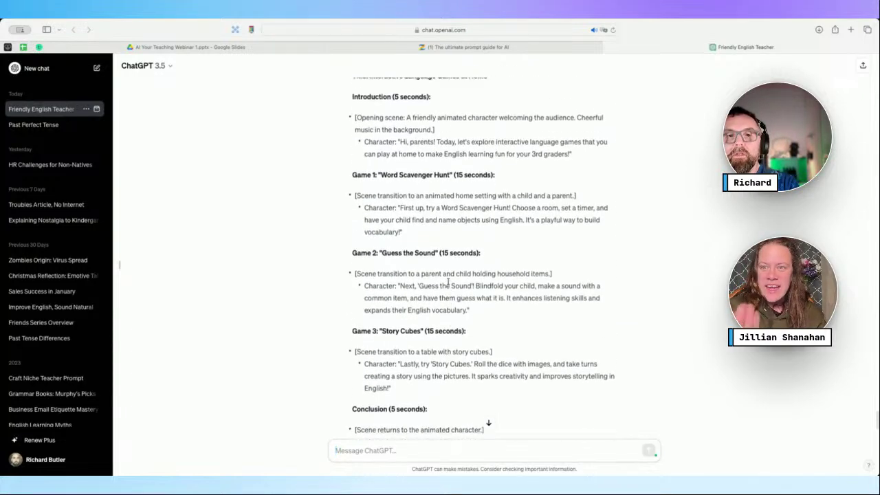
pyautogui.scroll(-2, 448, 280)
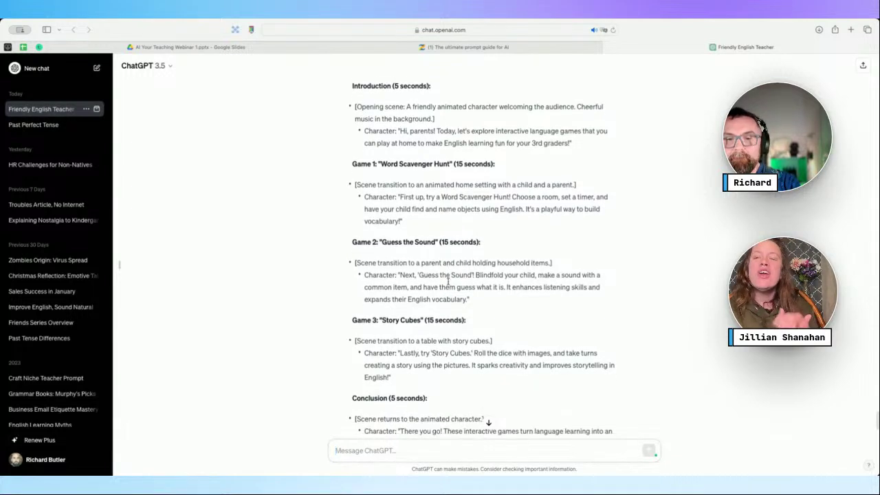
pyautogui.scroll(-1, 448, 282)
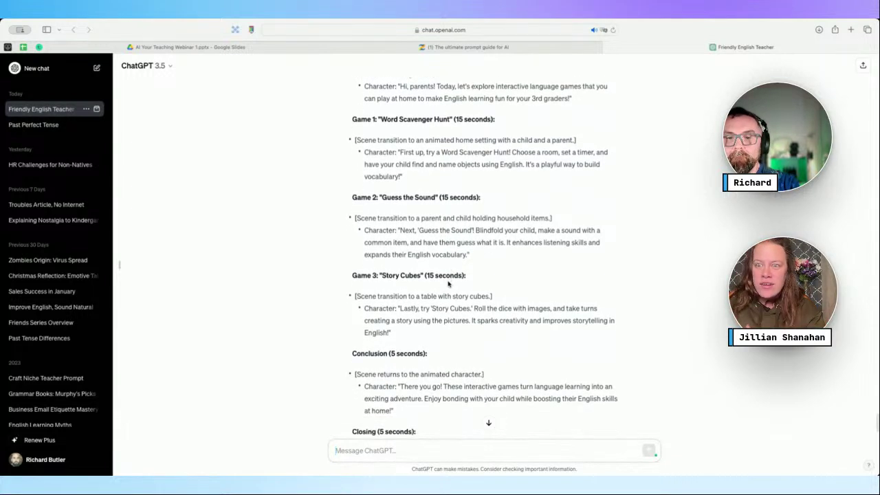
pyautogui.scroll(-3, 499, 330)
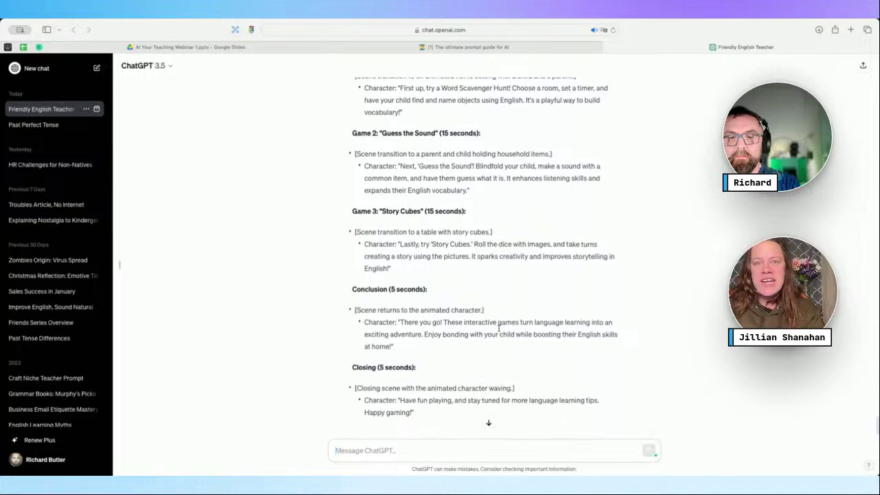
pyautogui.scroll(-3, 499, 329)
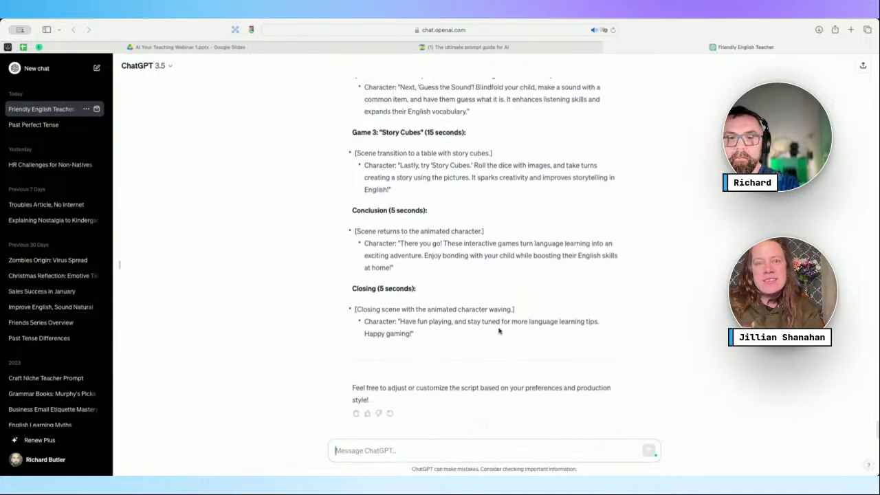
pyautogui.scroll(10, 531, 280)
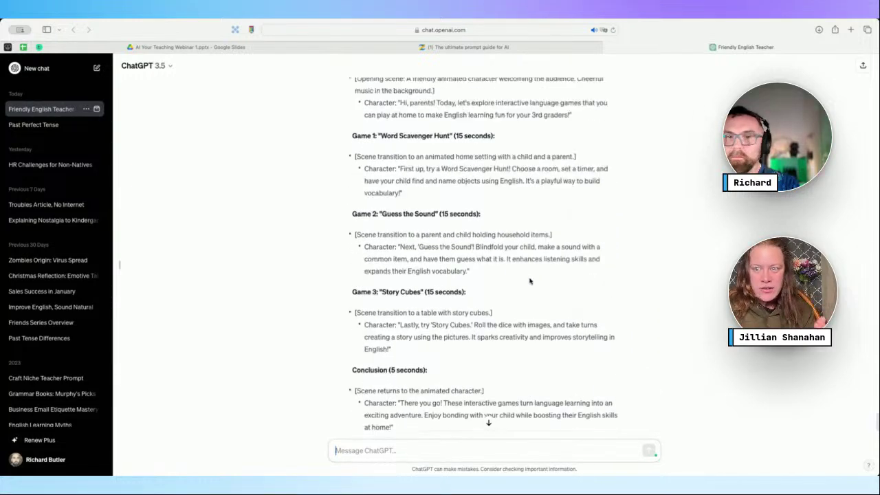
pyautogui.scroll(-2, 529, 284)
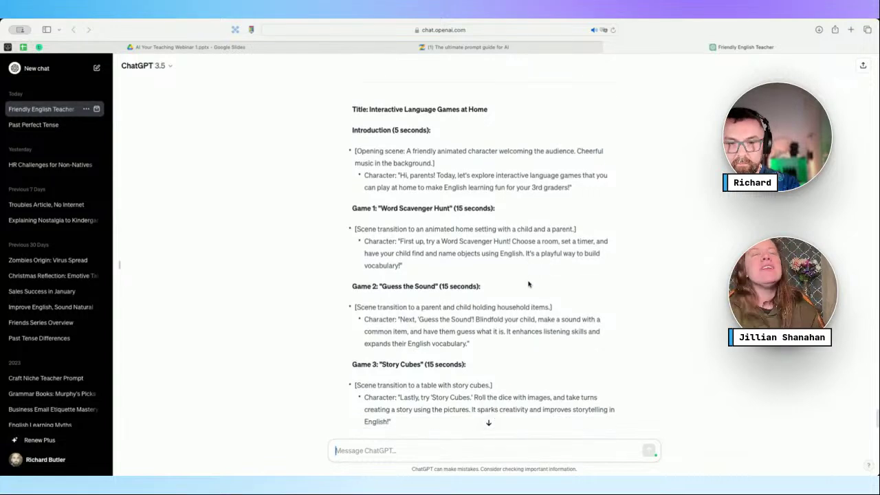
pyautogui.scroll(2, 529, 284)
pyautogui.scroll(3, 529, 284)
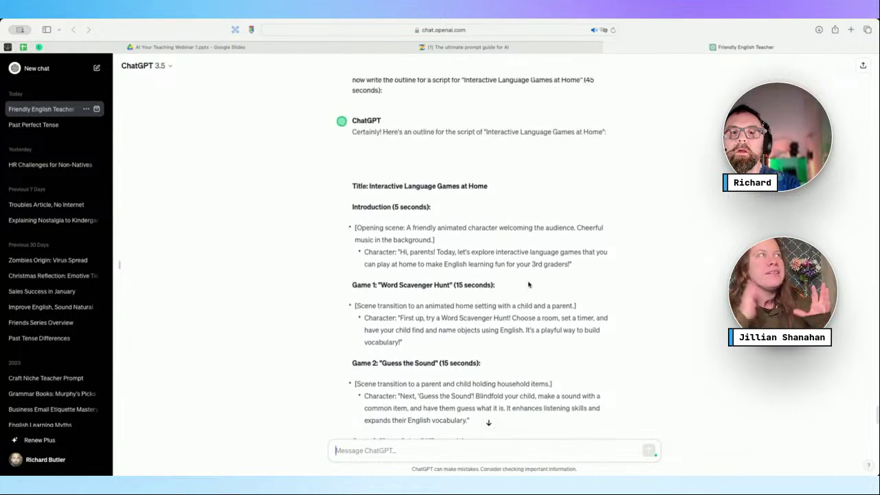
pyautogui.scroll(-5, 528, 284)
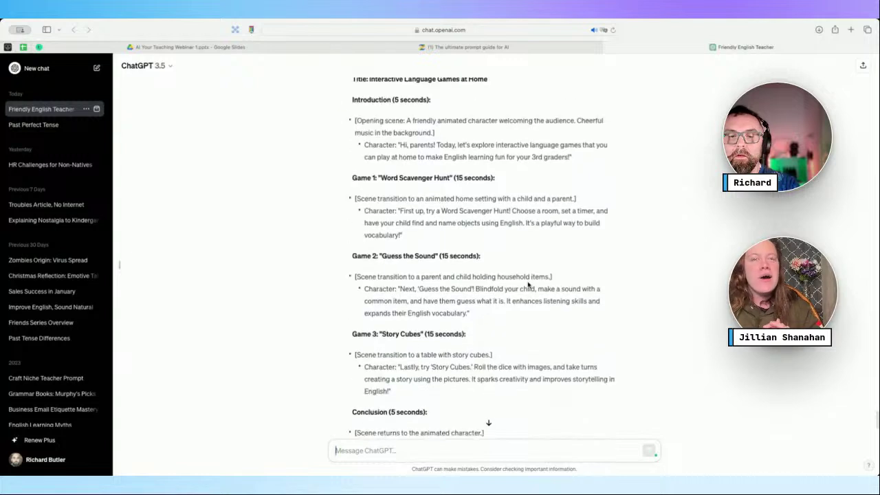
pyautogui.scroll(-4, 528, 285)
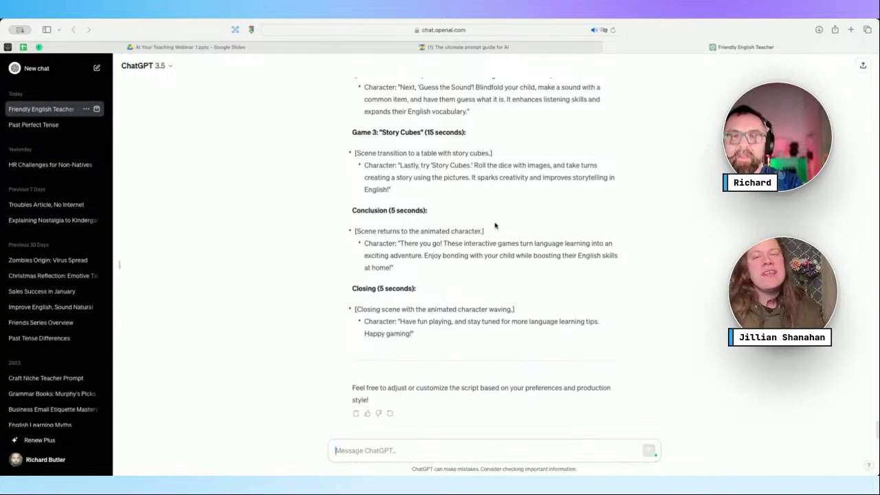
pyautogui.scroll(7, 495, 225)
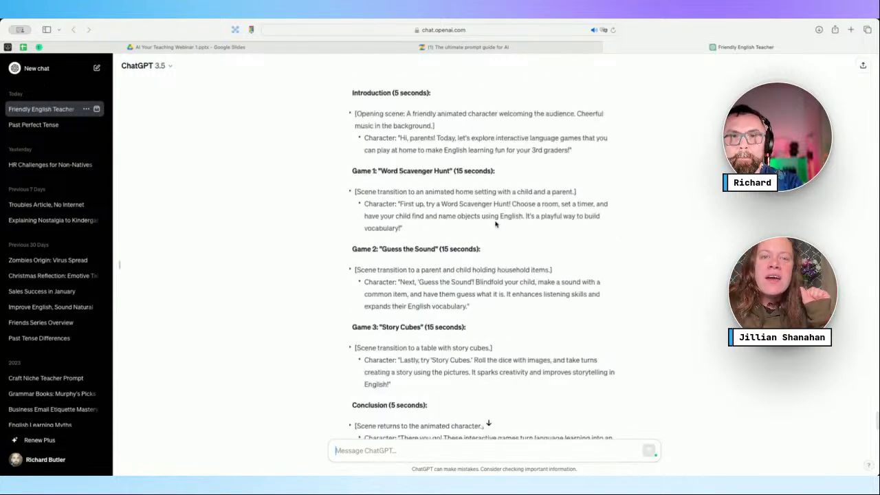
pyautogui.scroll(2, 494, 223)
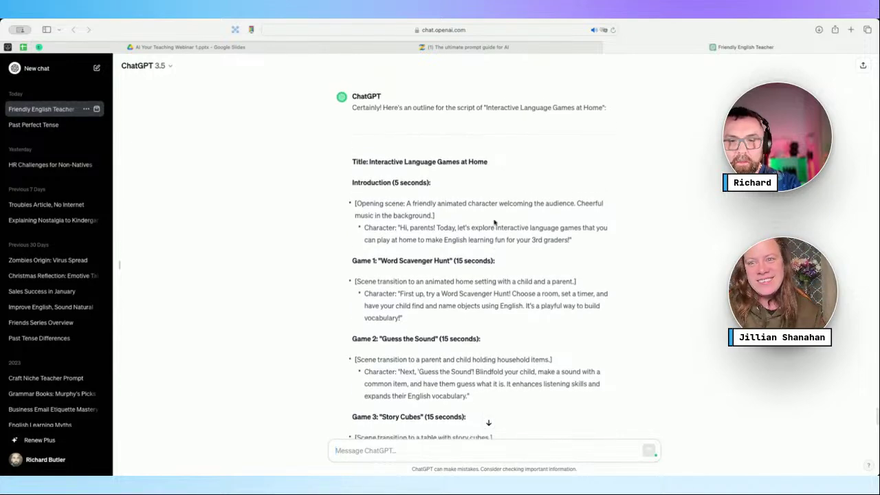
pyautogui.scroll(-6, 494, 221)
pyautogui.scroll(-3, 494, 223)
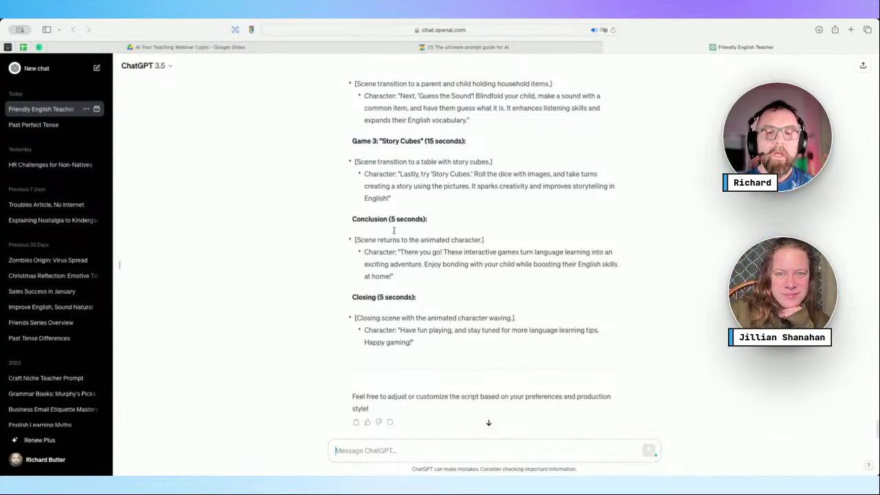
# Start a new chat
pyautogui.click(97, 69)
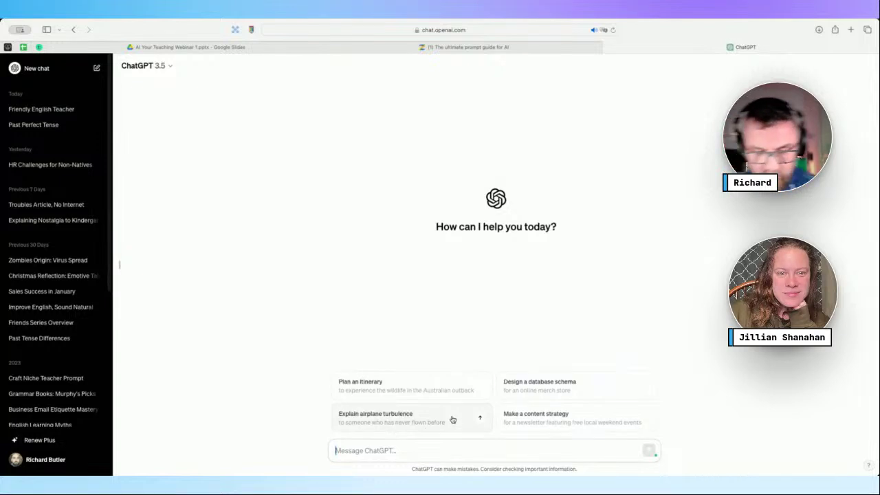
pyautogui.write('I want y')
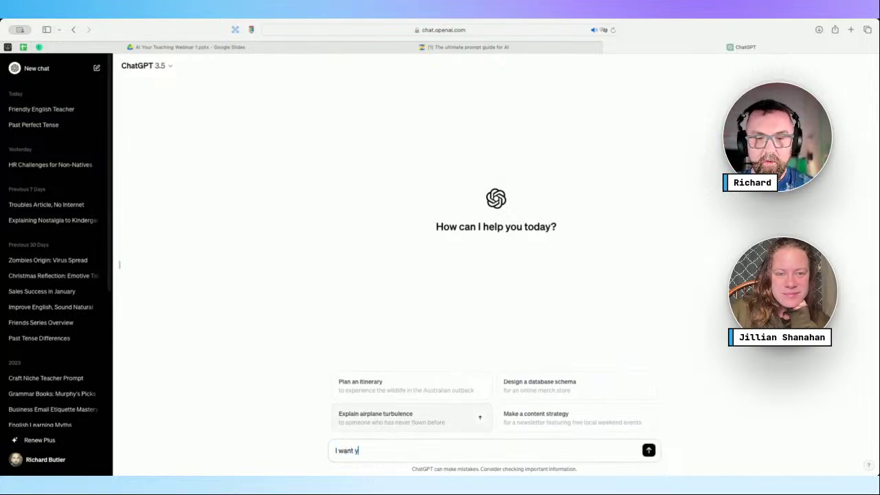
pyautogui.write('ou to act as a')
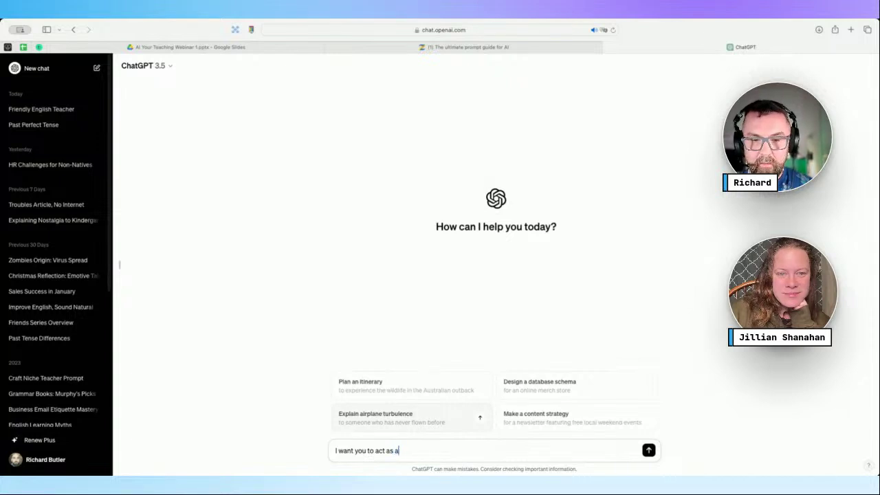
pyautogui.press('super+a')
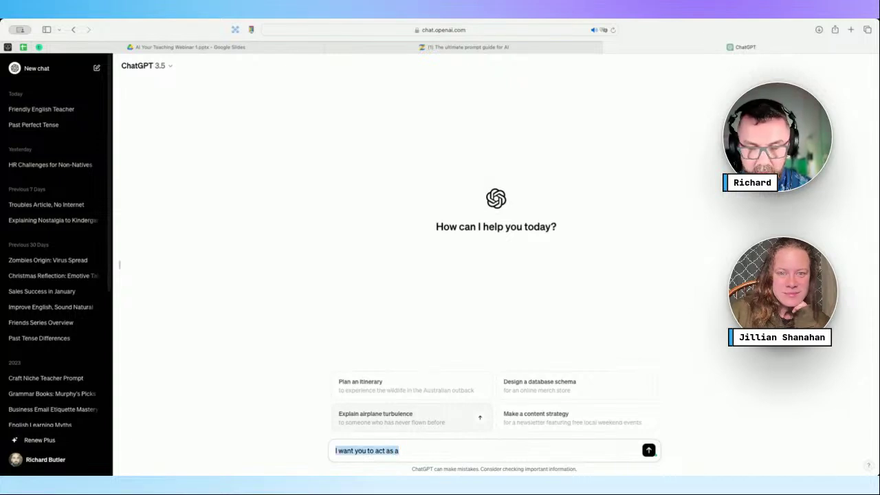
# Write "Let's do a role play." as the first line of the message and start a new line below it
pyautogui.write("Let's do a")
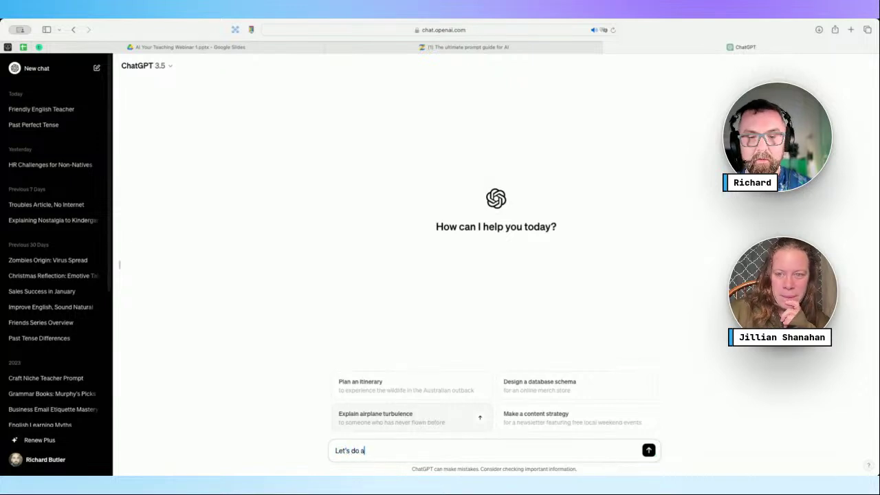
pyautogui.write(' role play.')
pyautogui.hotkey('shift', 'Return')
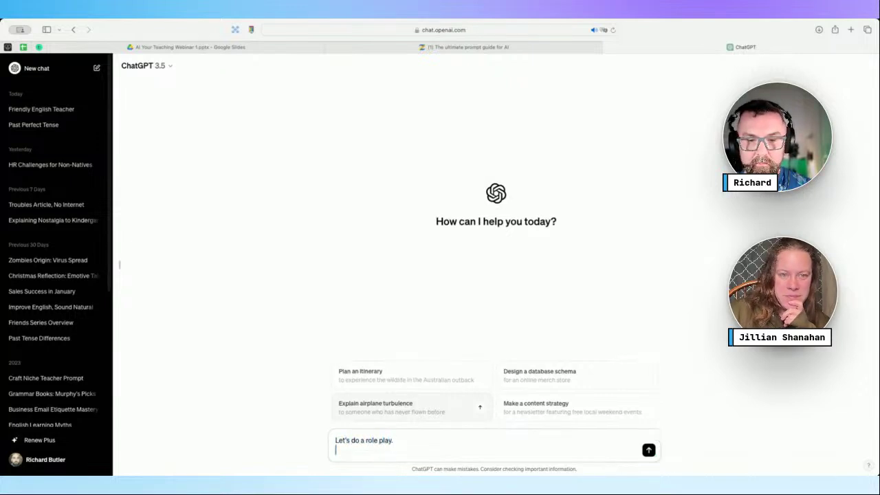
# Add the sentence "I am the teacher of 3rd graders, you will take the role of a parent who is concerned about their progress."
pyautogui.write('I am')
pyautogui.press('BackSpace')
pyautogui.press('BackSpace')
pyautogui.press('BackSpace')
pyautogui.press('BackSpace')
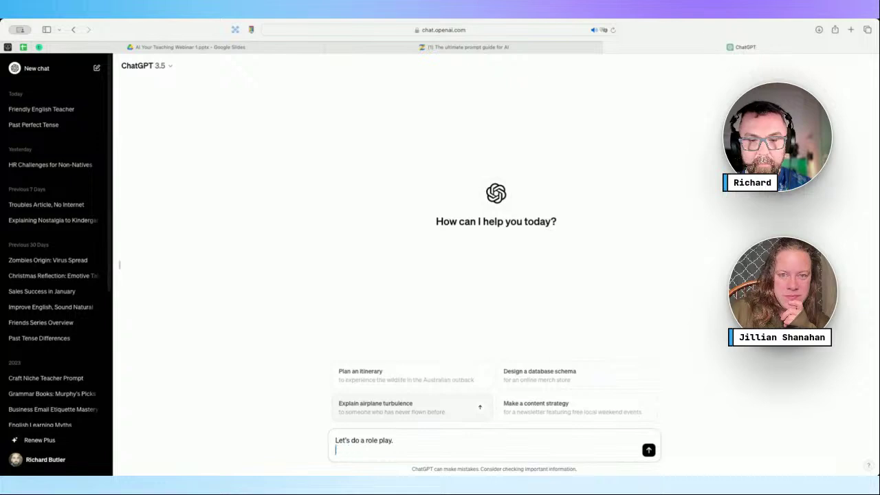
pyautogui.write('I am the teac')
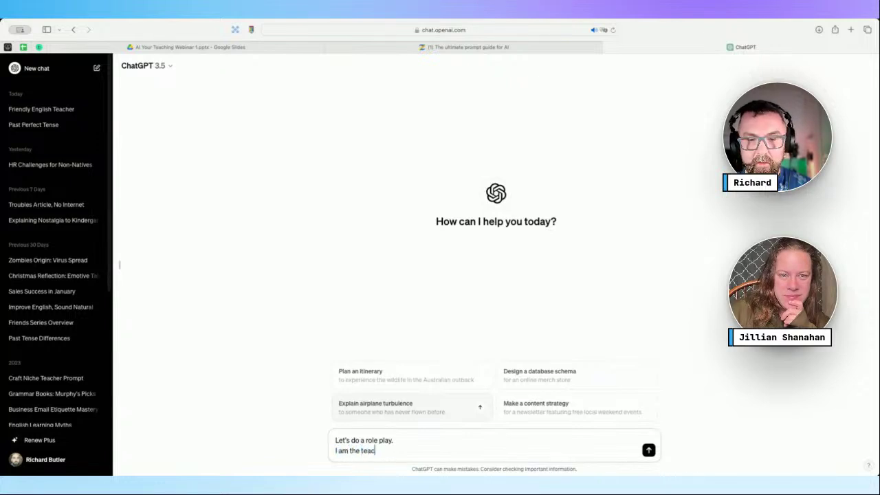
pyautogui.write('her of 3')
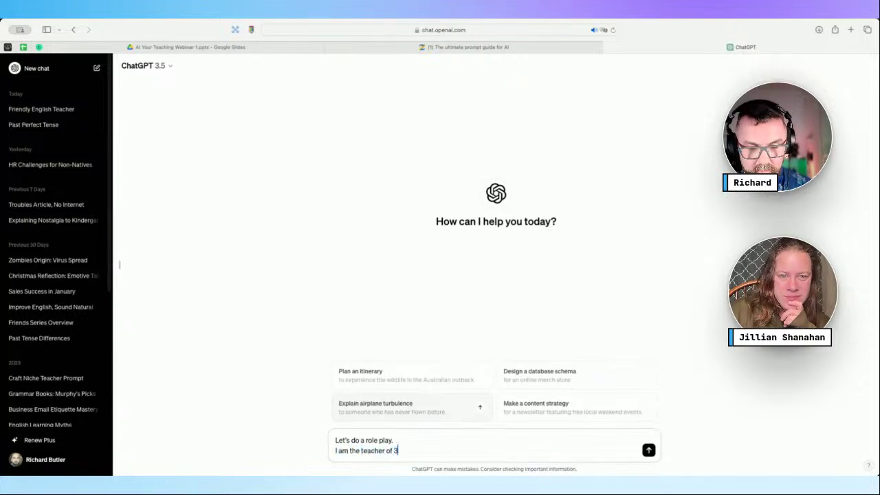
pyautogui.write('rd graders, yo')
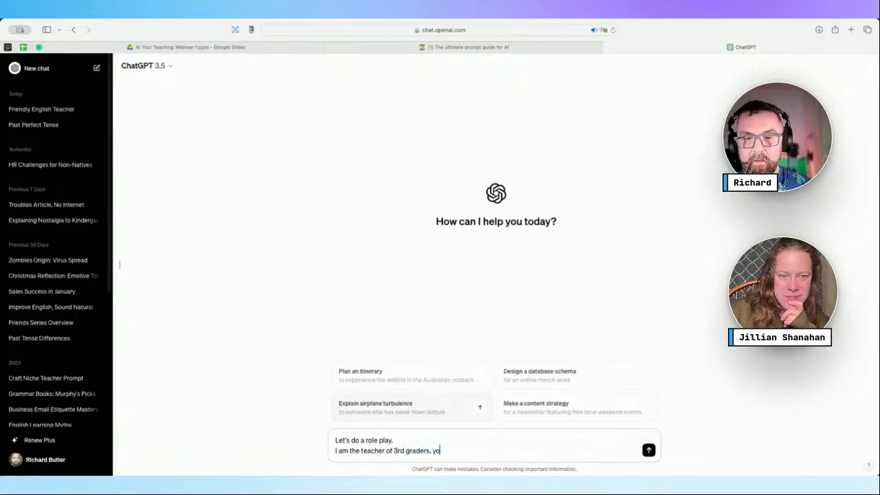
pyautogui.write('u will take the rol')
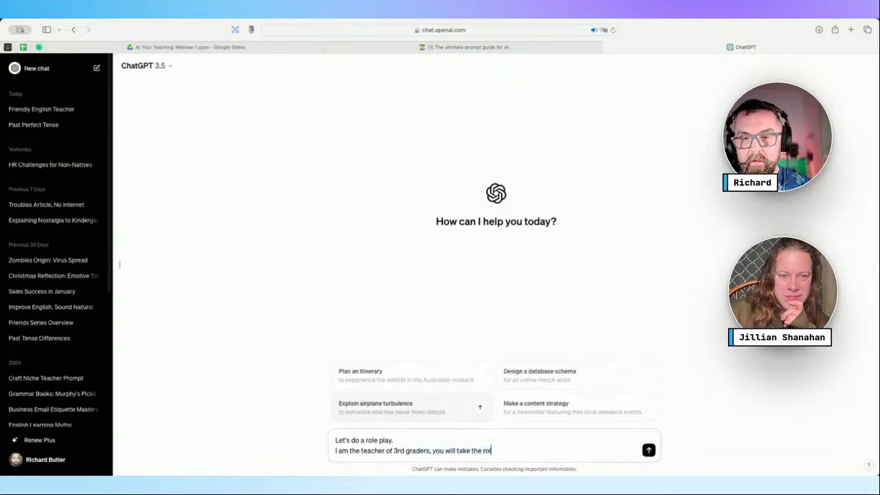
pyautogui.write('e of a parent who')
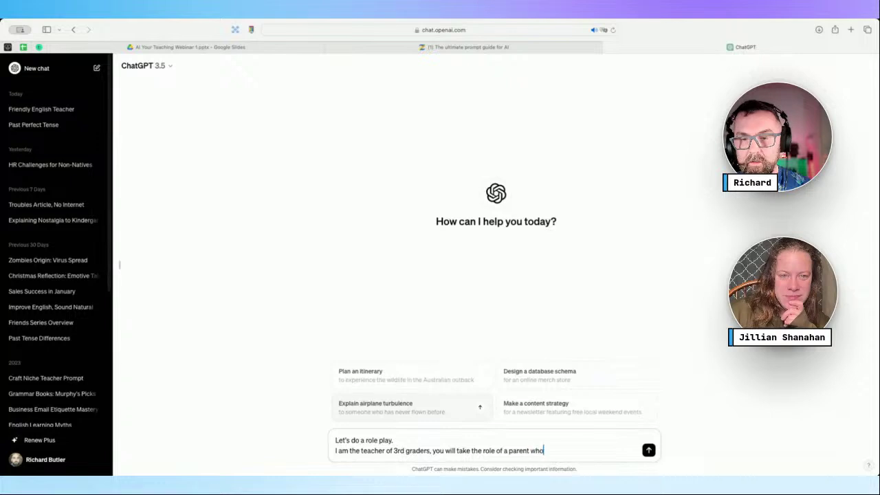
pyautogui.write(' is concerned a')
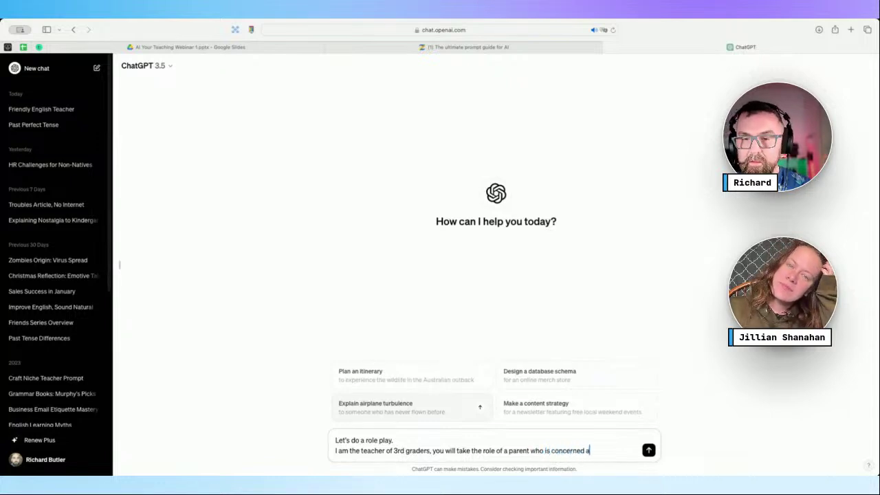
pyautogui.write('bout their progre')
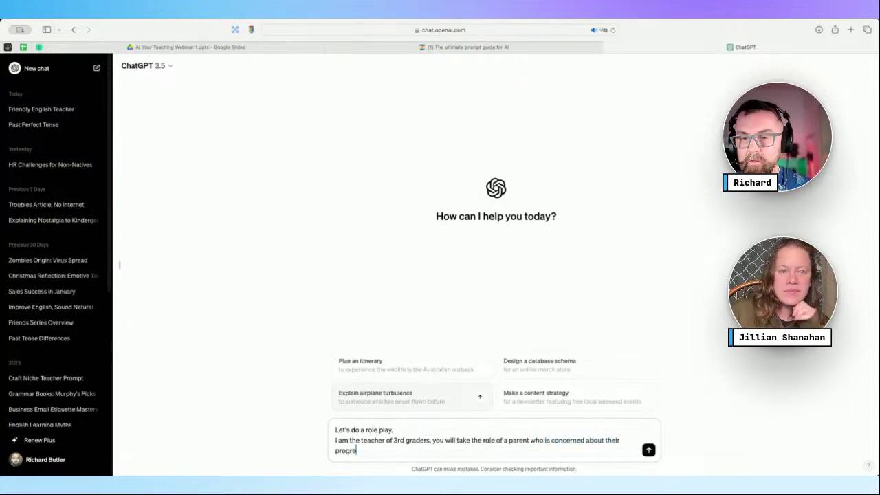
pyautogui.write('ss. We are going')
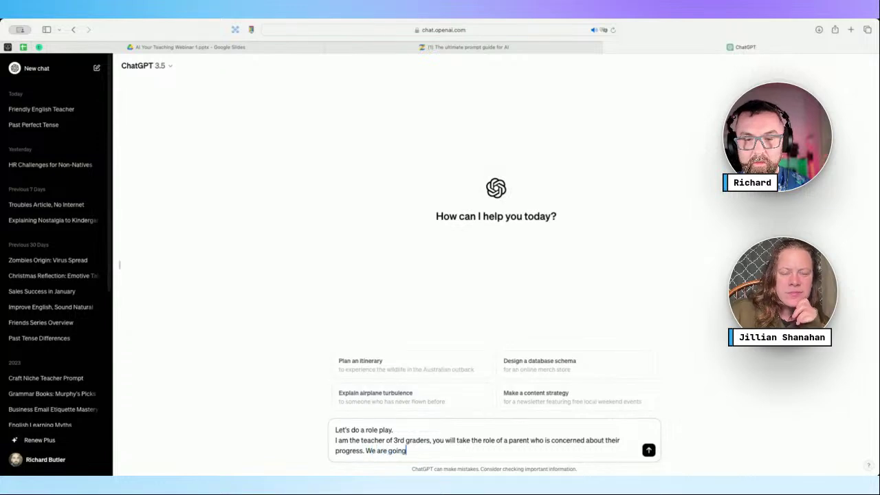
# Continue with "I am going to interview you and you will come up with answers to help me understand your frustrations." and start a new line
pyautogui.press('BackSpace')
pyautogui.press('BackSpace')
pyautogui.press('BackSpace')
pyautogui.press('BackSpace')
pyautogui.press('BackSpace')
pyautogui.press('BackSpace')
pyautogui.press('BackSpace')
pyautogui.press('BackSpace')
pyautogui.press('BackSpace')
pyautogui.press('BackSpace')
pyautogui.press('BackSpace')
pyautogui.press('BackSpace')
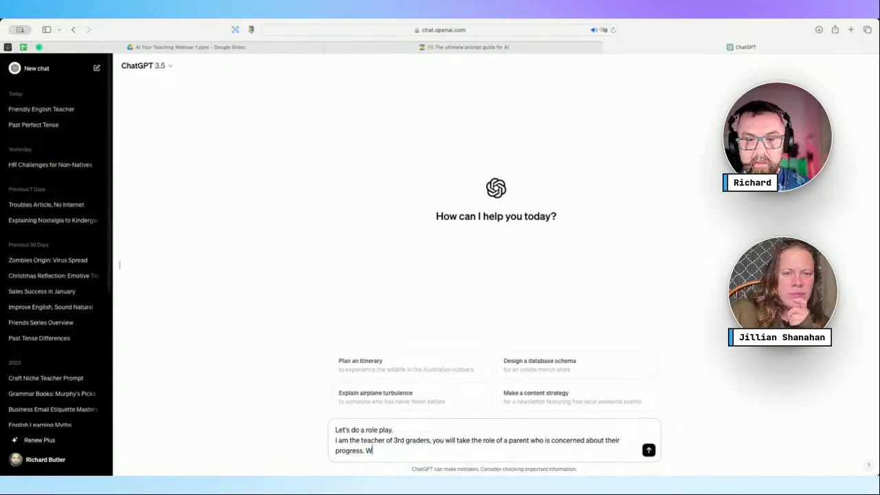
pyautogui.write('I am going to')
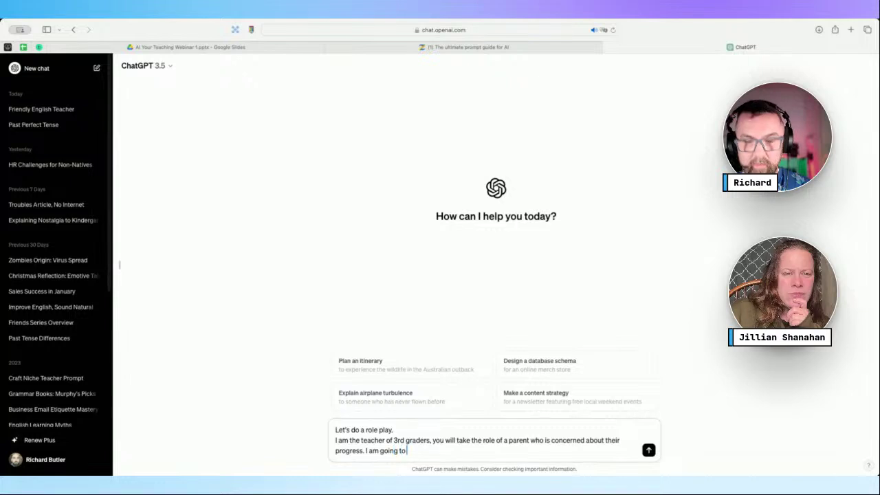
pyautogui.write(' interview you a')
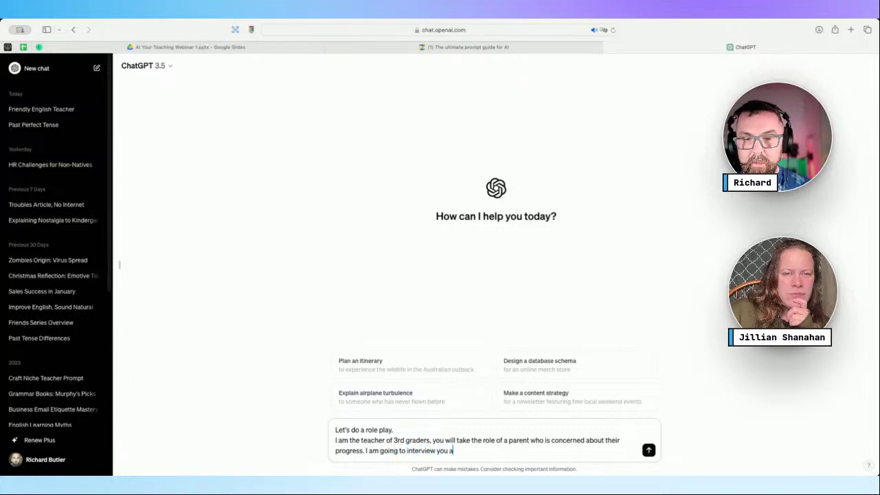
pyautogui.write('nd you will come up w')
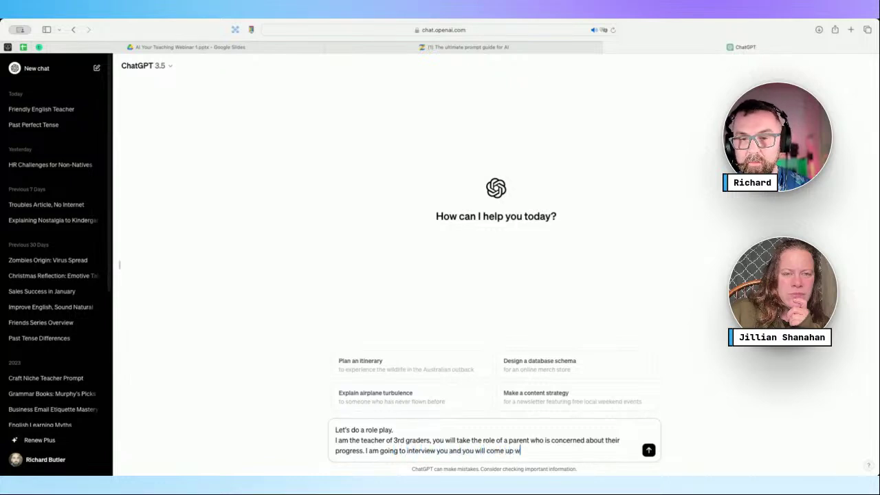
pyautogui.write('ith answers to hel')
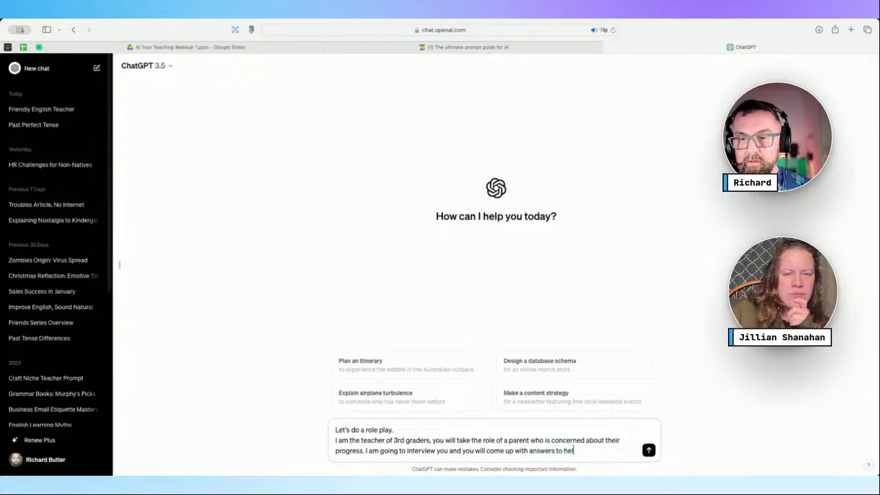
pyautogui.write('p me underst')
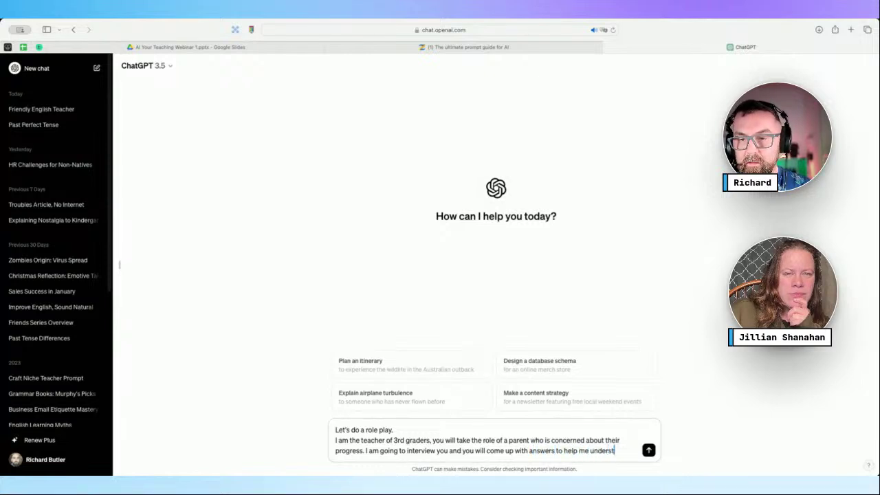
pyautogui.write('and your')
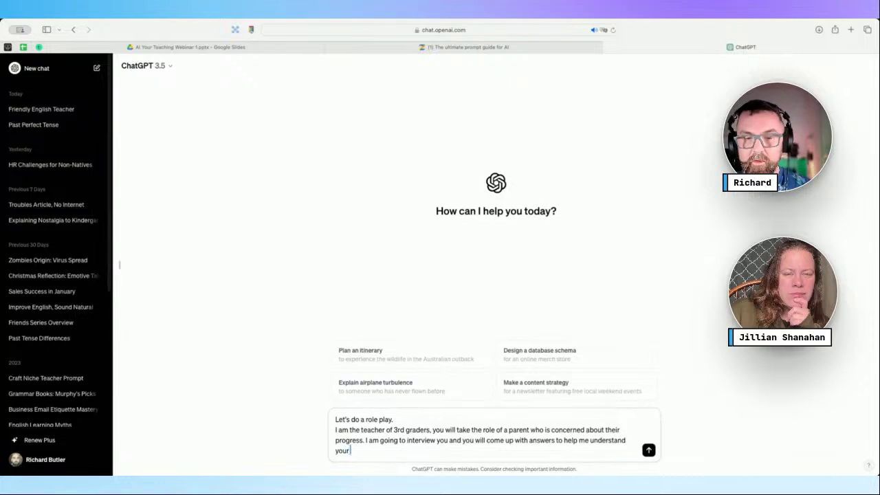
pyautogui.write(' frustrations')
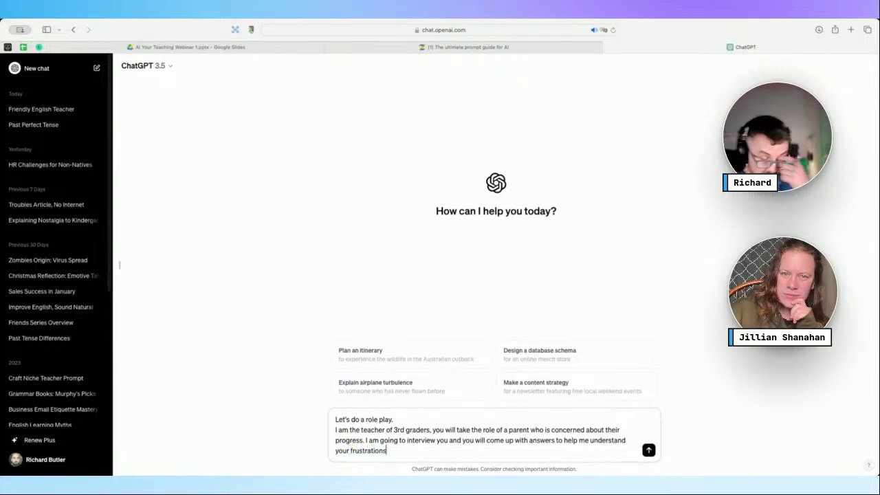
pyautogui.write('.')
pyautogui.hotkey('shift', 'Return')
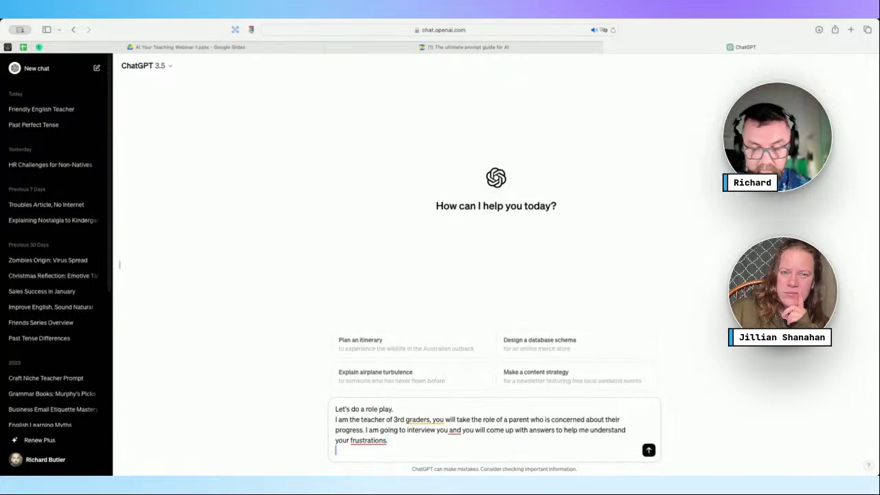
# Add "I will start with the question:" followed by "How are you today" on its own line, and send the message
pyautogui.write('I wills tart')
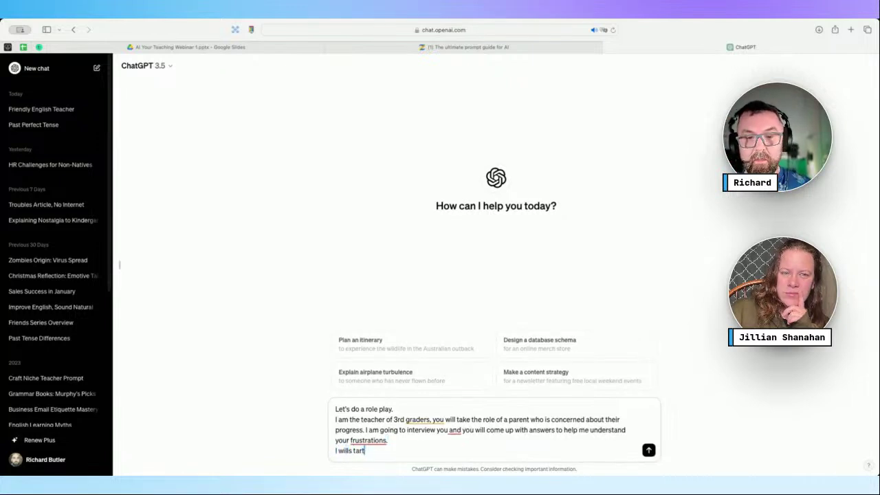
pyautogui.press('BackSpace')
pyautogui.press('BackSpace')
pyautogui.press('BackSpace')
pyautogui.press('BackSpace')
pyautogui.press('BackSpace')
pyautogui.press('BackSpace')
pyautogui.press('BackSpace')
pyautogui.press('BackSpace')
pyautogui.write('ll start w')
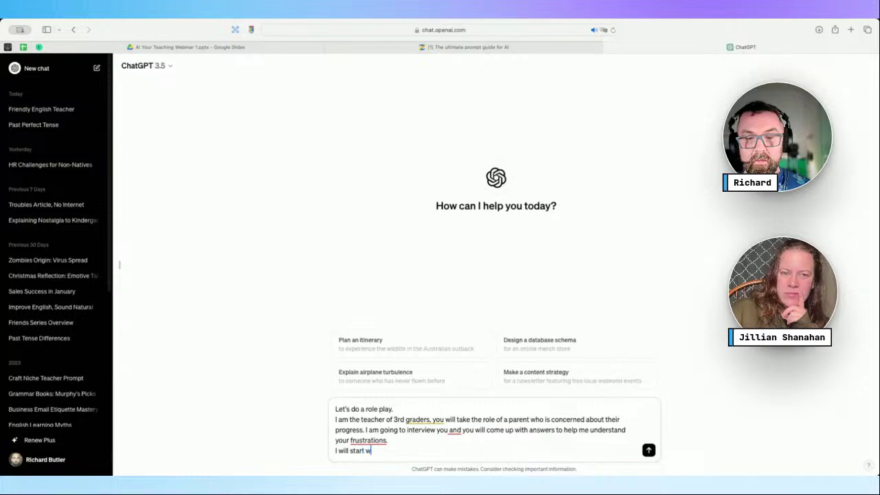
pyautogui.write('ith the question:')
pyautogui.hotkey('shift', 'Return')
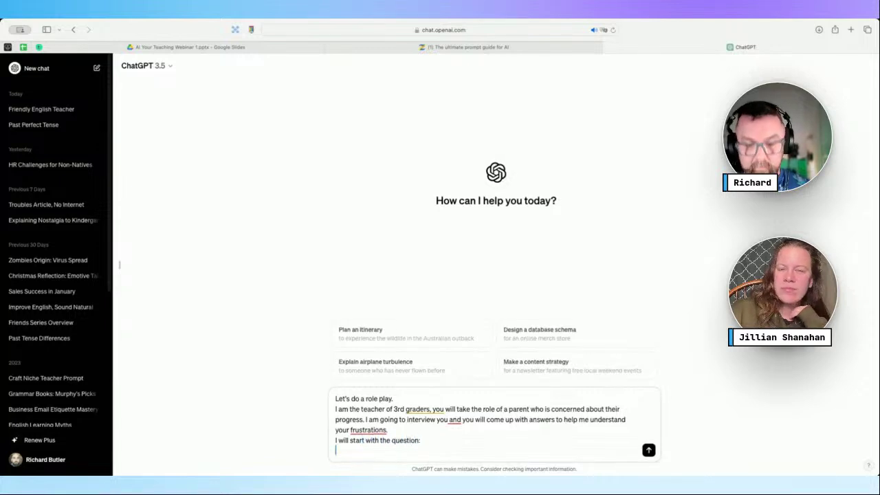
pyautogui.write('How are you today')
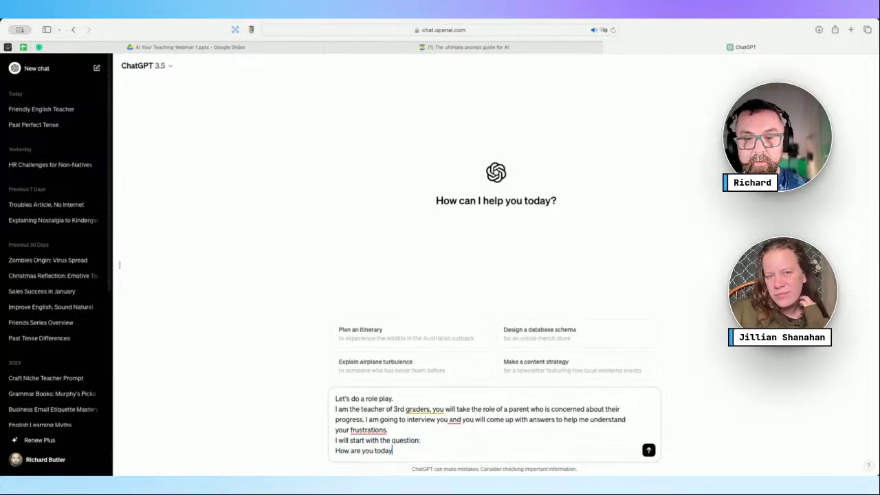
pyautogui.press('Return')
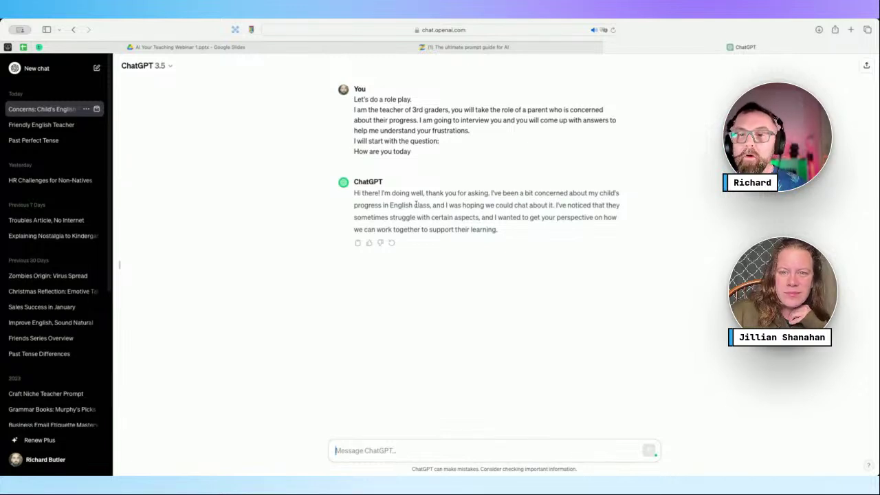
# Send the interview question "Can you tell me what specific aspect they struggle with in your opinion"
pyautogui.write('Can you tell')
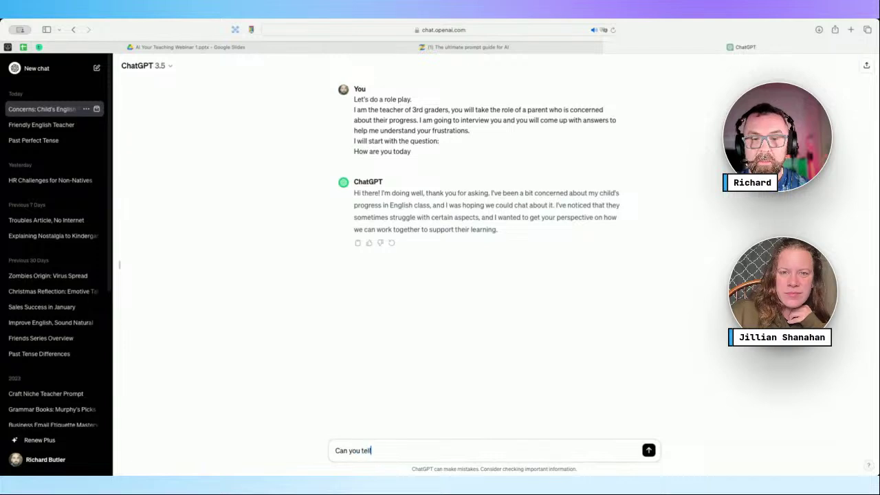
pyautogui.write(' me what specoific')
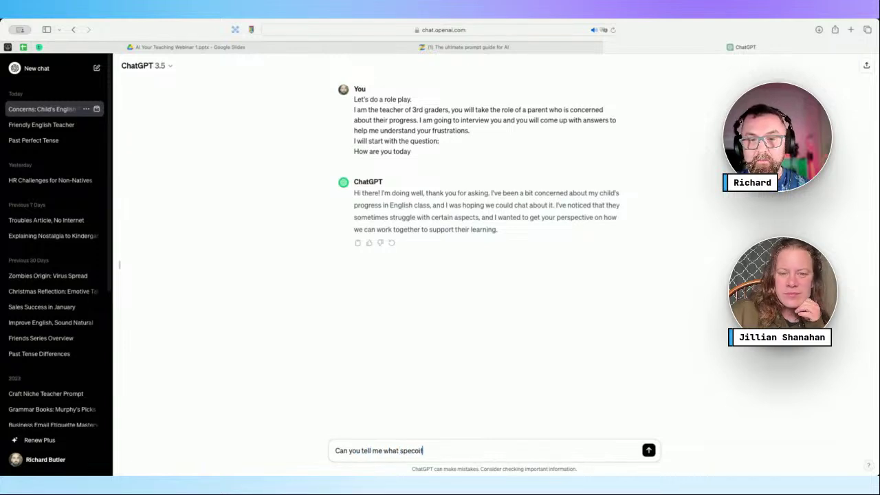
pyautogui.press('BackSpace')
pyautogui.press('BackSpace')
pyautogui.press('BackSpace')
pyautogui.press('BackSpace')
pyautogui.press('BackSpace')
pyautogui.write('if')
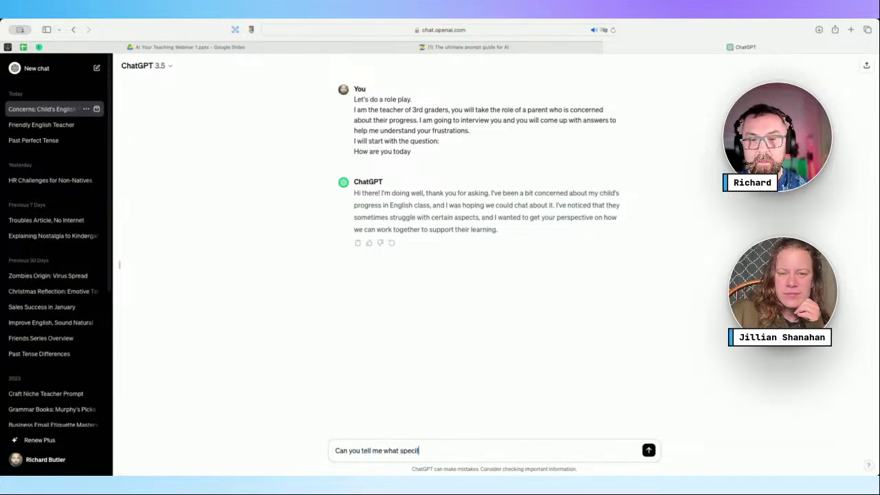
pyautogui.write('ic as')
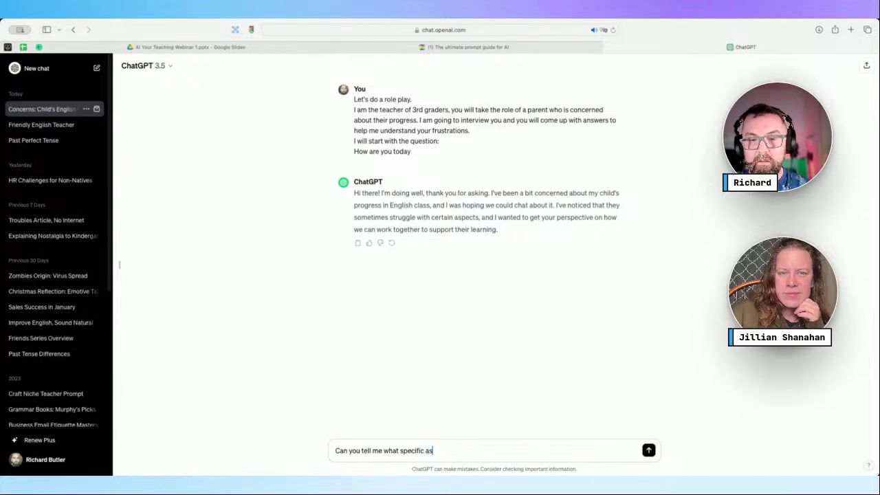
pyautogui.write('pect they strugg')
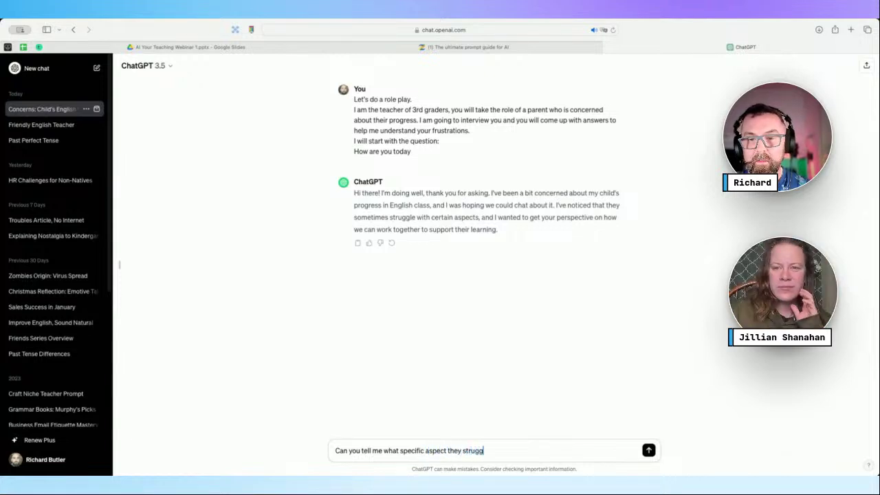
pyautogui.write('le with in your op')
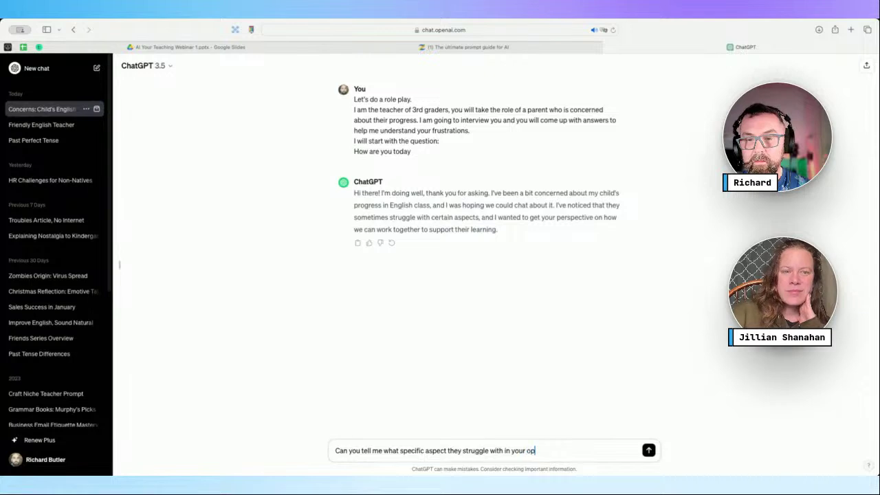
pyautogui.write('inion')
pyautogui.press('Return')
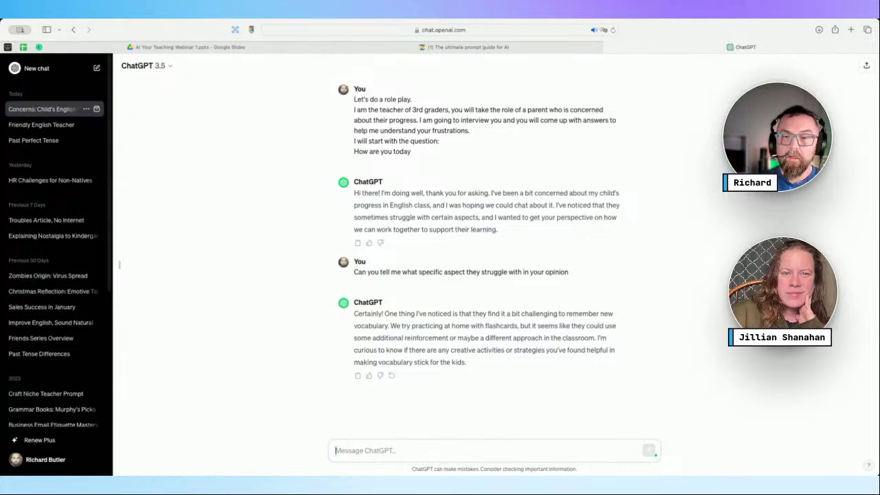
# Send the interview question "Well can I ask how long do you spend with them when you pratice at home"
pyautogui.write('W')
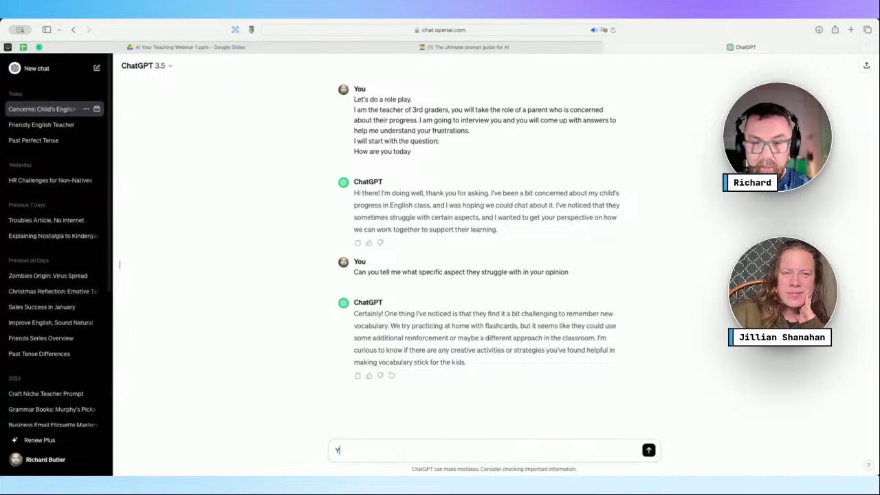
pyautogui.write('ell can')
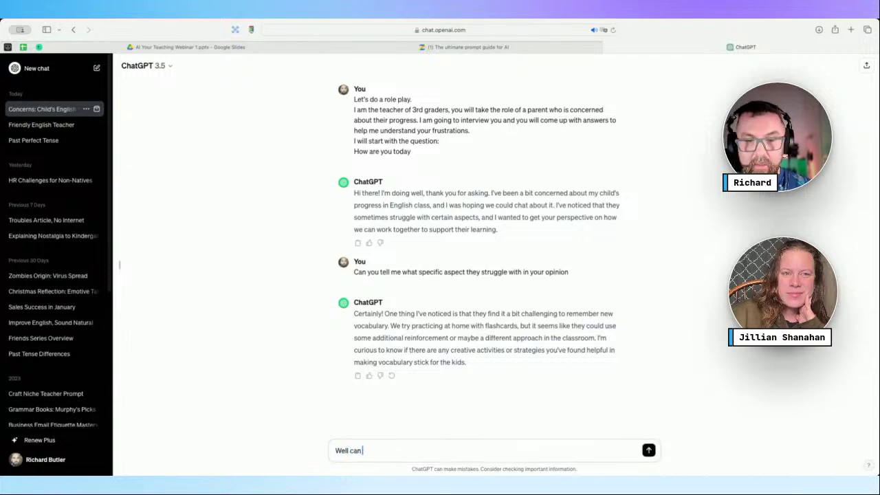
pyautogui.write(' I ask how long do')
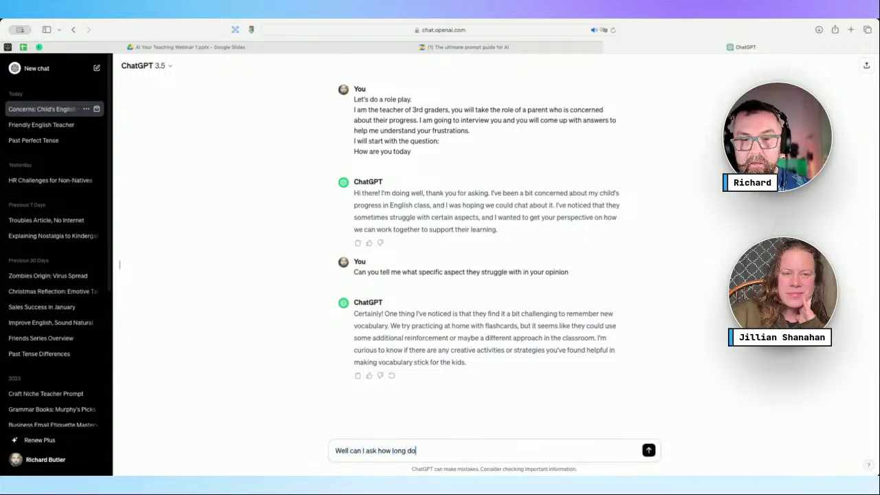
pyautogui.write(' you spend with th')
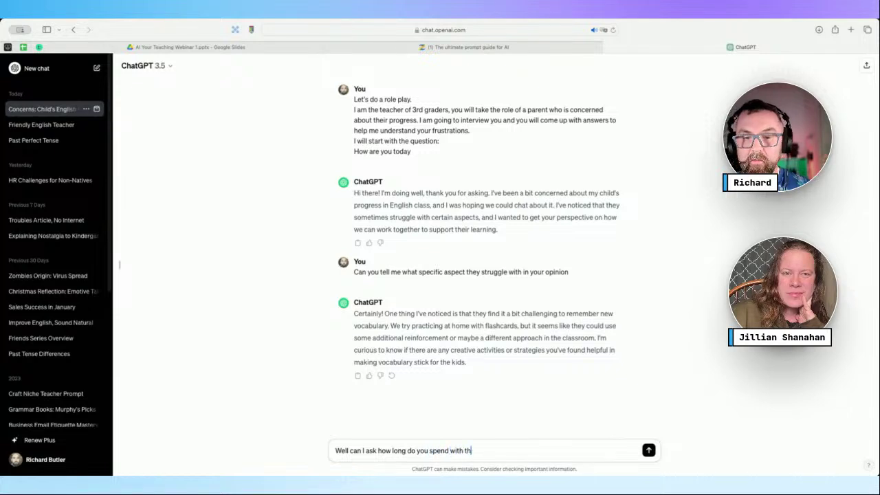
pyautogui.write('em when y')
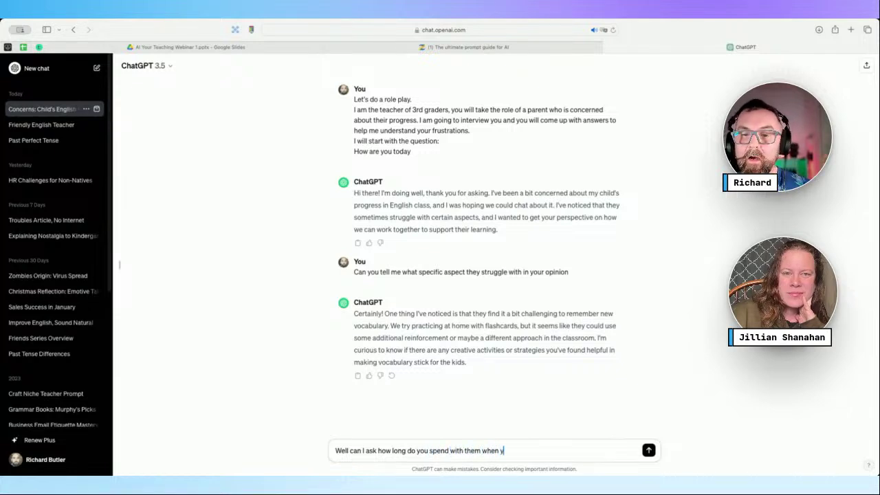
pyautogui.write('ou pratice at home')
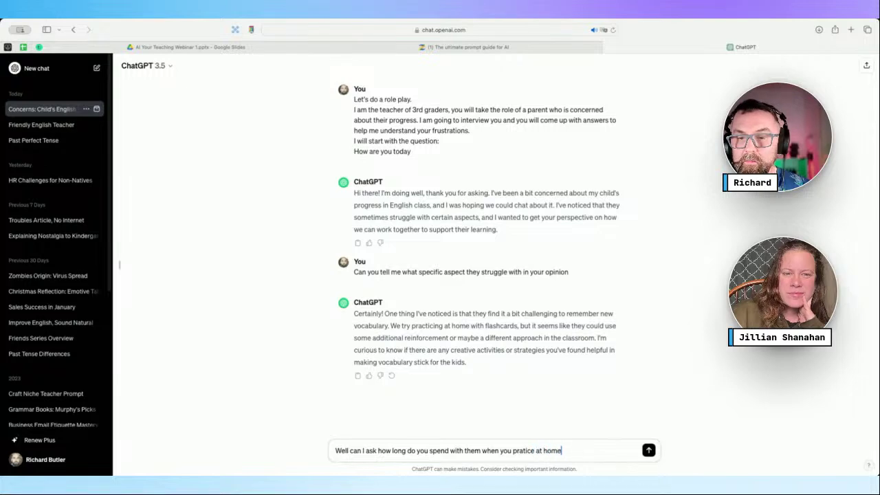
pyautogui.press('Return')
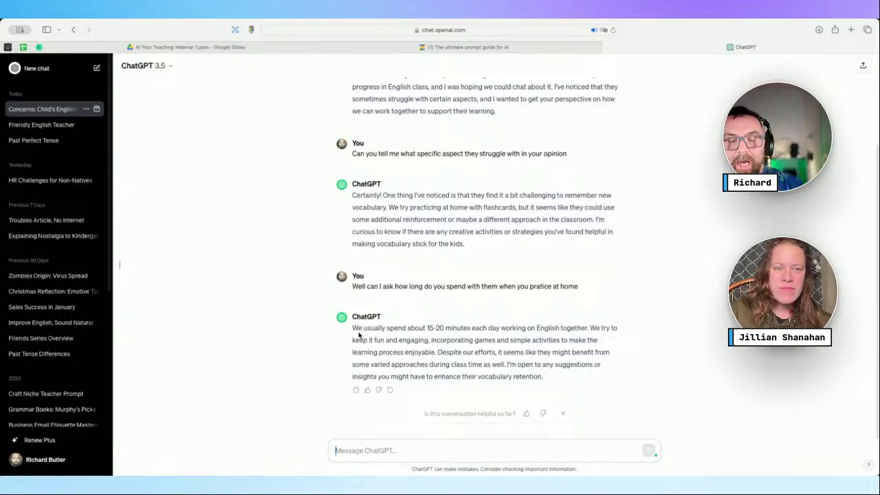
# Highlight the opening words of the latest reply about daily practice time, and clear the selection
pyautogui.moveTo(353, 328); pyautogui.dragTo(456, 331)
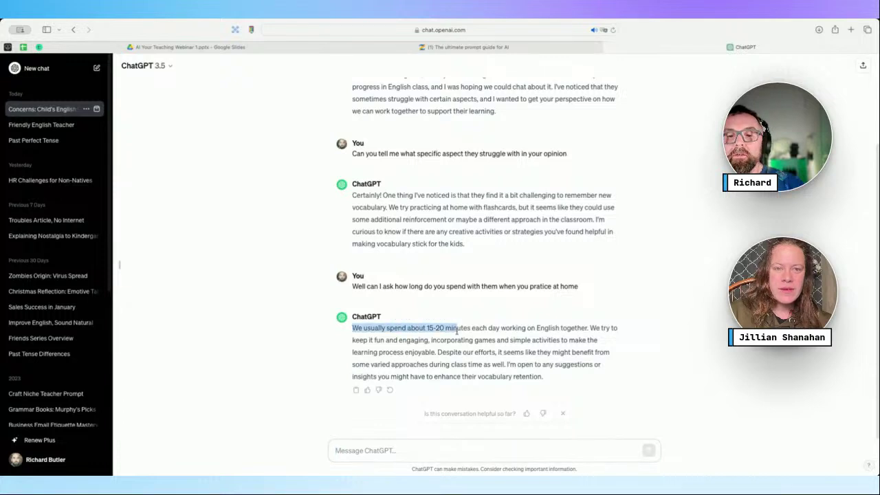
pyautogui.click(457, 332)
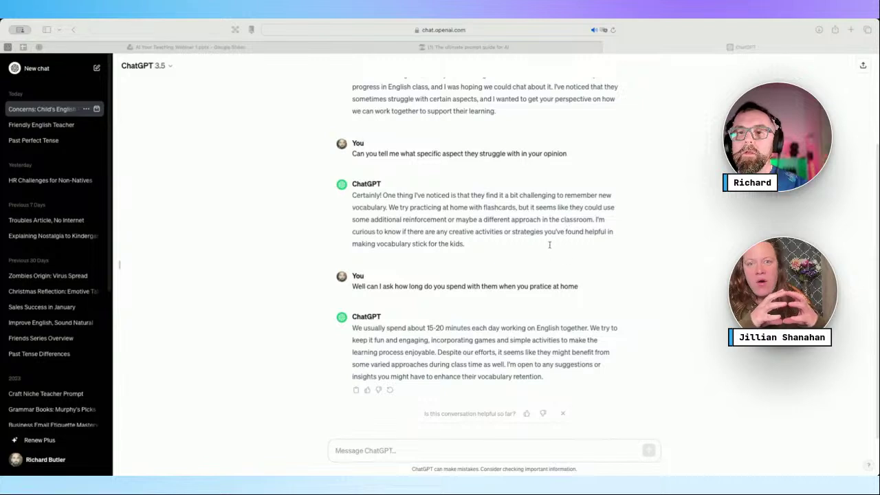
pyautogui.click(605, 267)
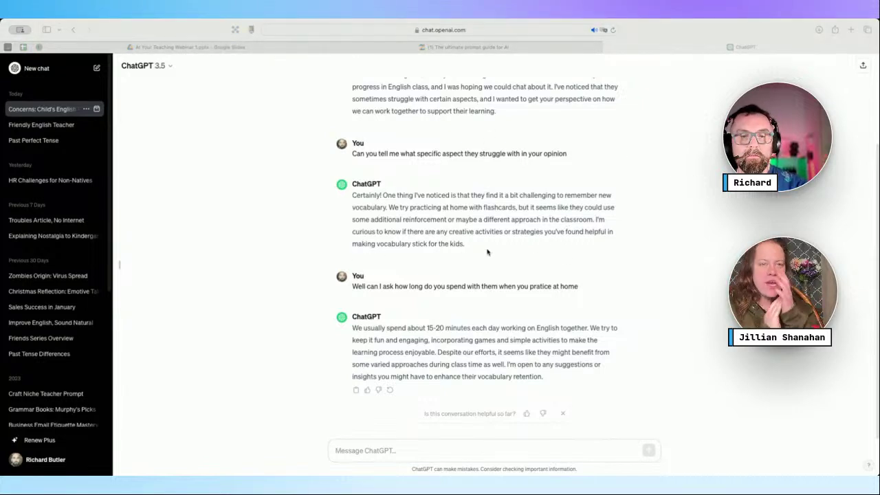
pyautogui.click(580, 391)
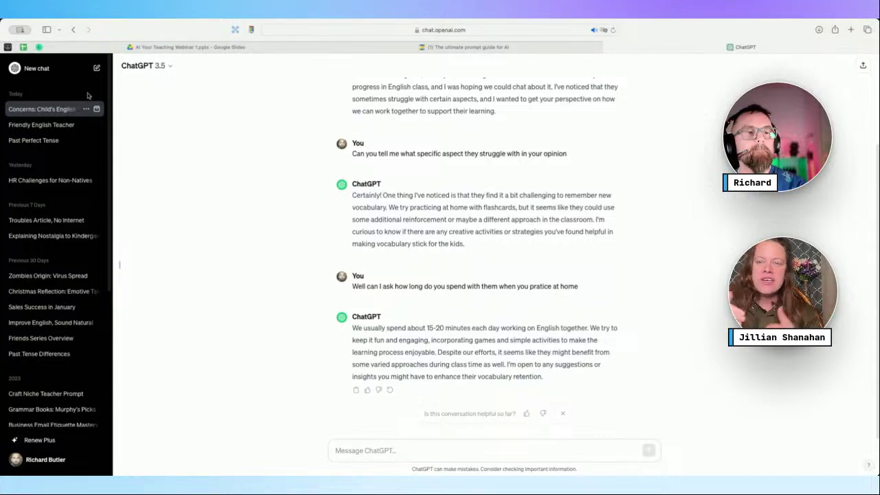
# Start a new chat and enter the prompt "Give me 20 ideas that I could share with parents to practice english as home."
pyautogui.click(97, 69)
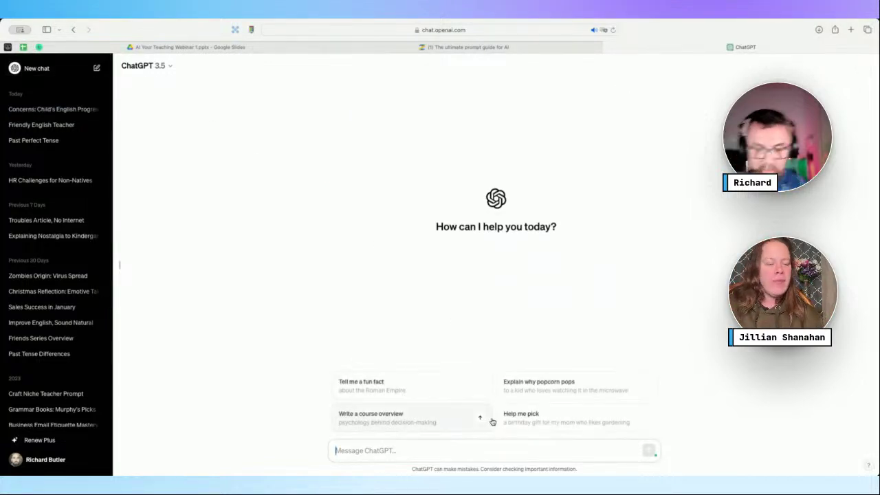
pyautogui.write('Give me 2')
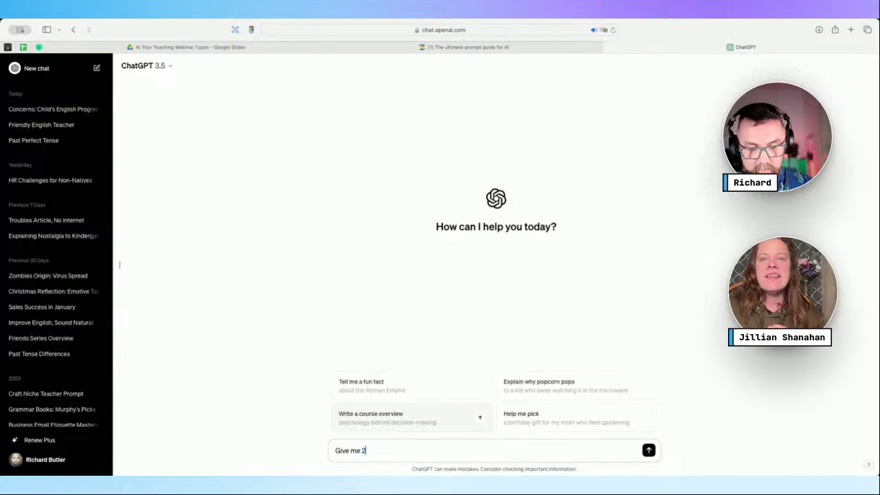
pyautogui.write('0 idea')
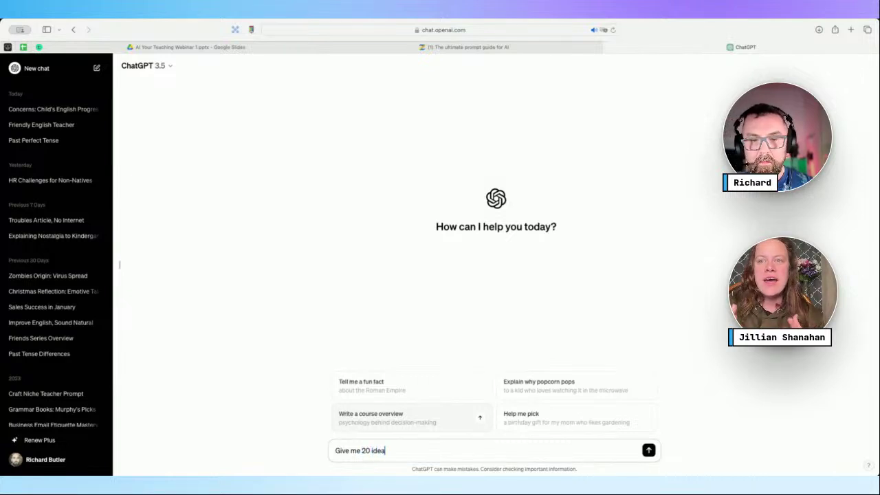
pyautogui.write('s that I could')
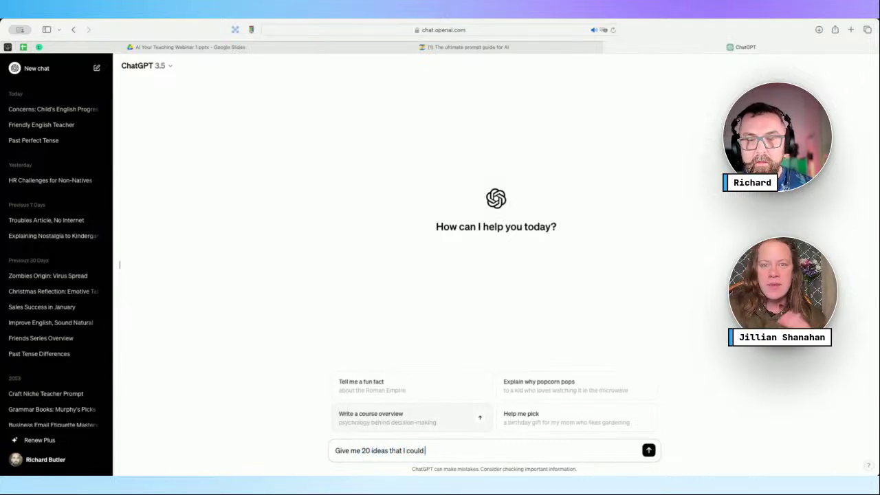
pyautogui.write(' share with pare')
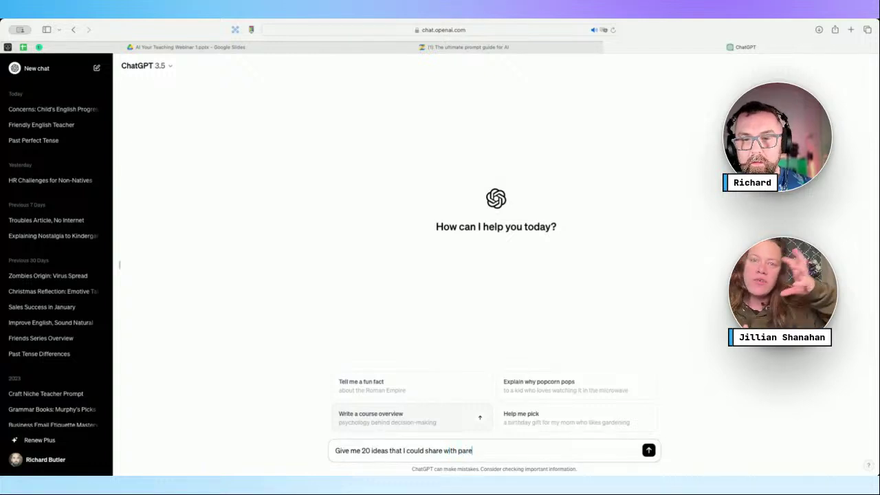
pyautogui.write('nts')
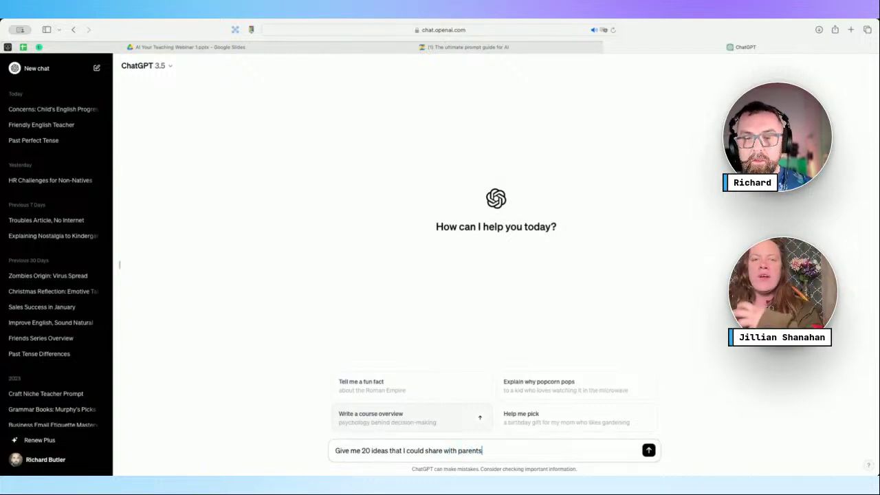
pyautogui.write(' to pract')
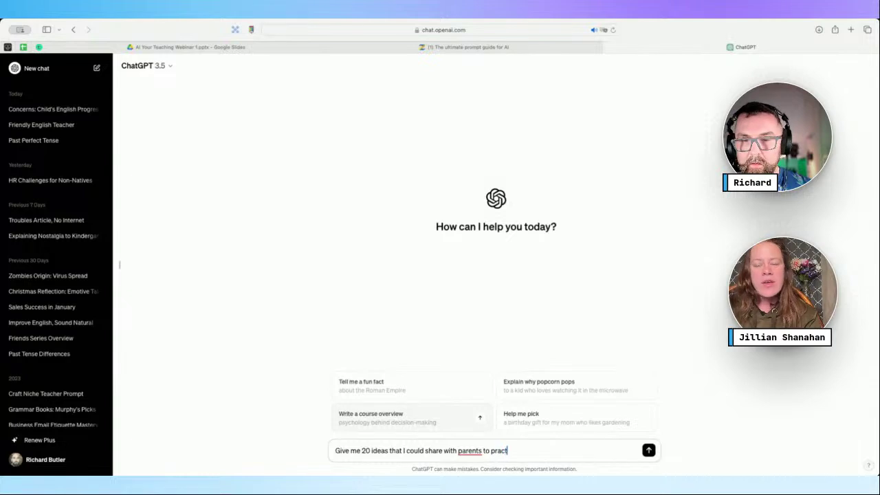
pyautogui.write('ice english as')
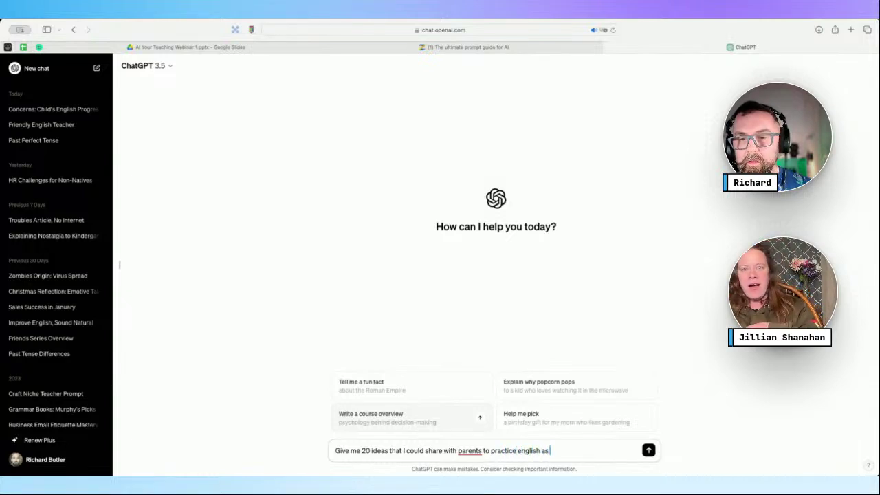
pyautogui.write(' home. Please ')
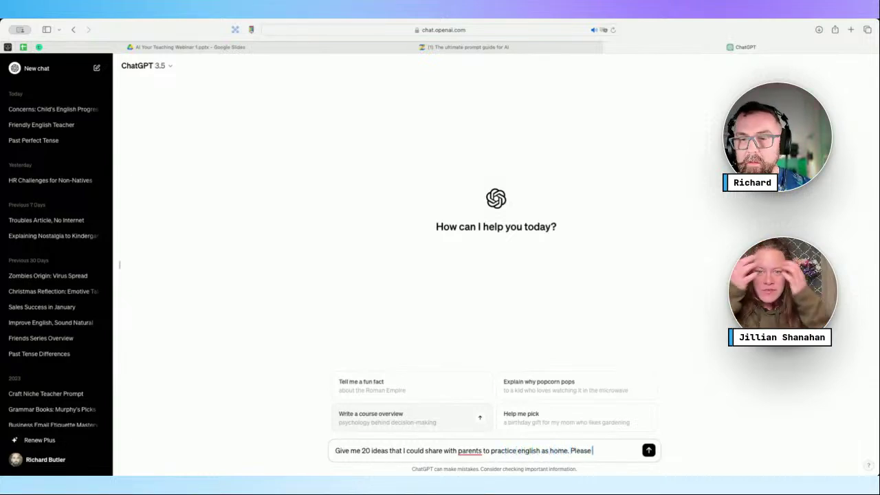
# Add "Please think outside the box, and don't come back with answers like - use flashcards," to the prompt
pyautogui.write('think outside')
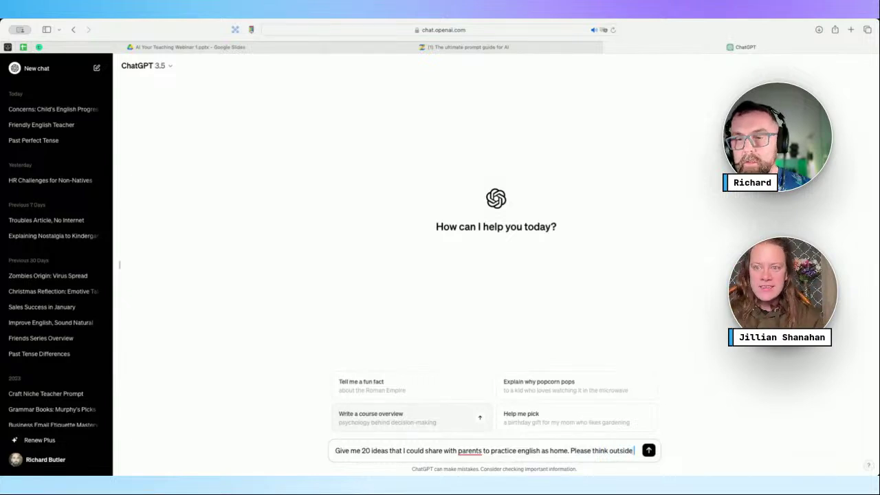
pyautogui.write(' th')
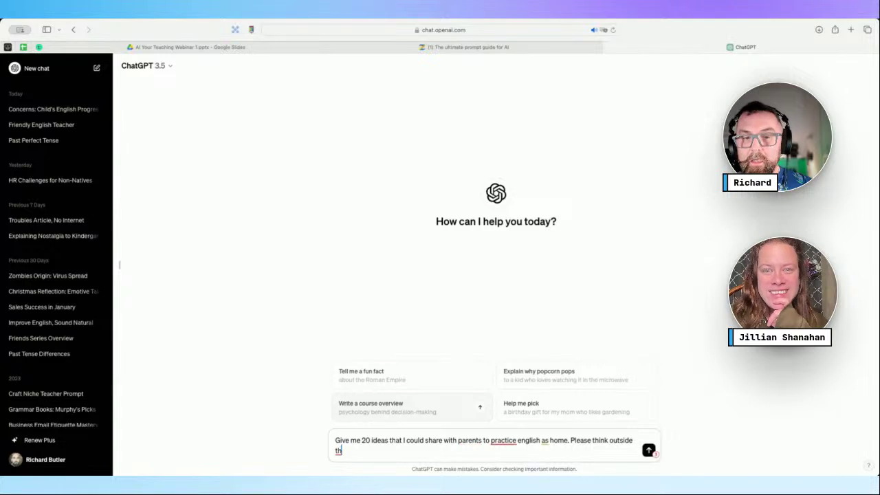
pyautogui.write('e bo')
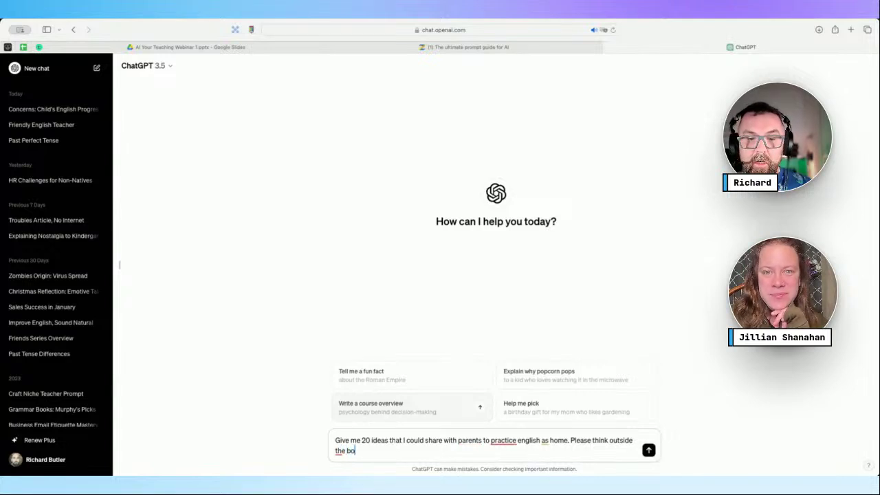
pyautogui.write("x, and don't come back ")
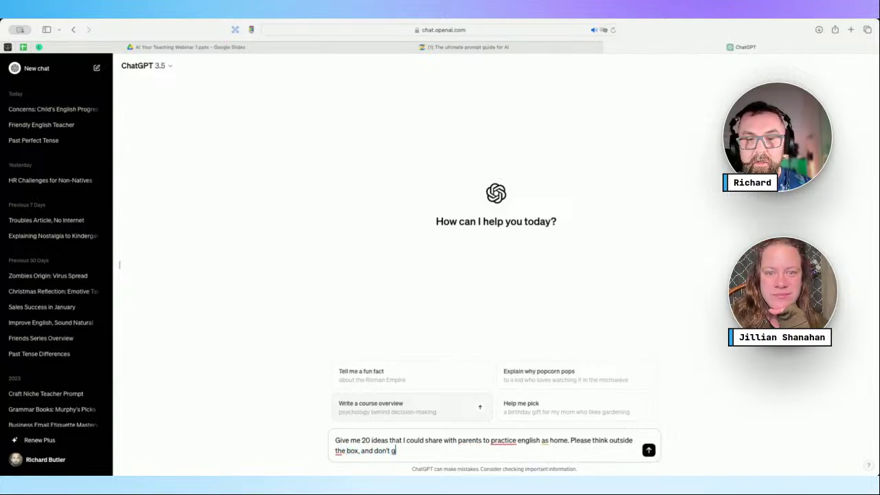
pyautogui.write('with ')
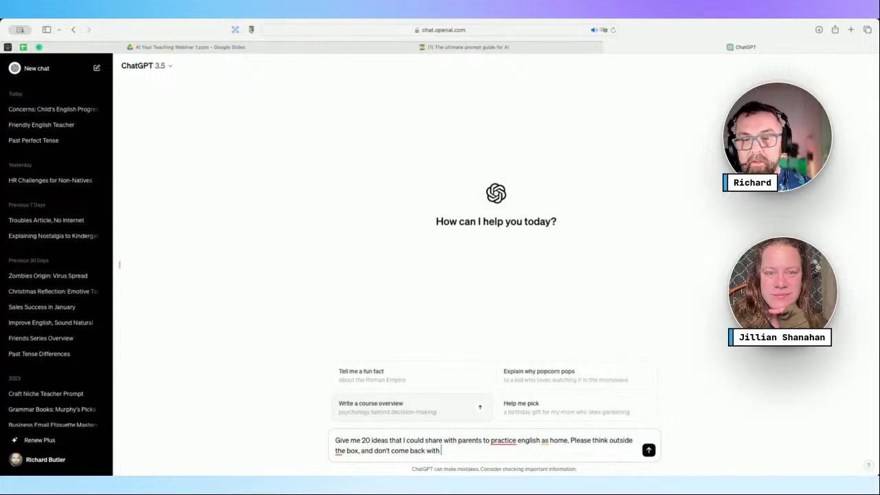
pyautogui.write('a')
pyautogui.write('nswers like - use')
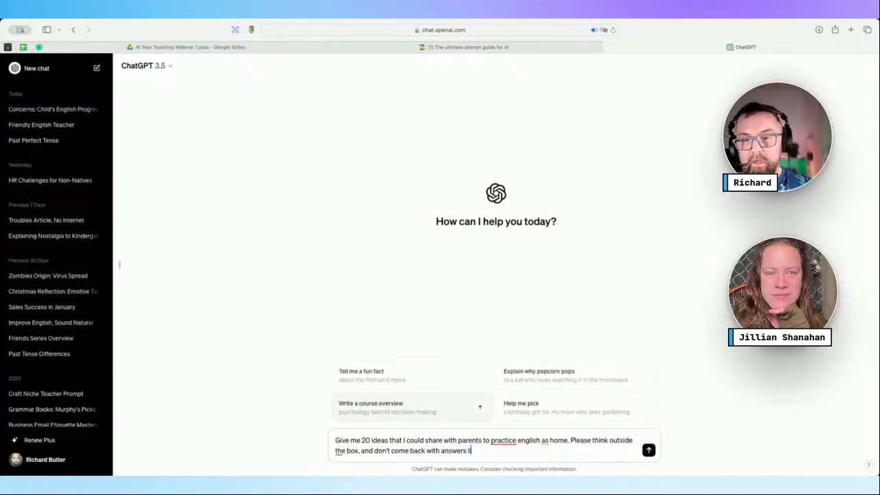
pyautogui.write(' flash')
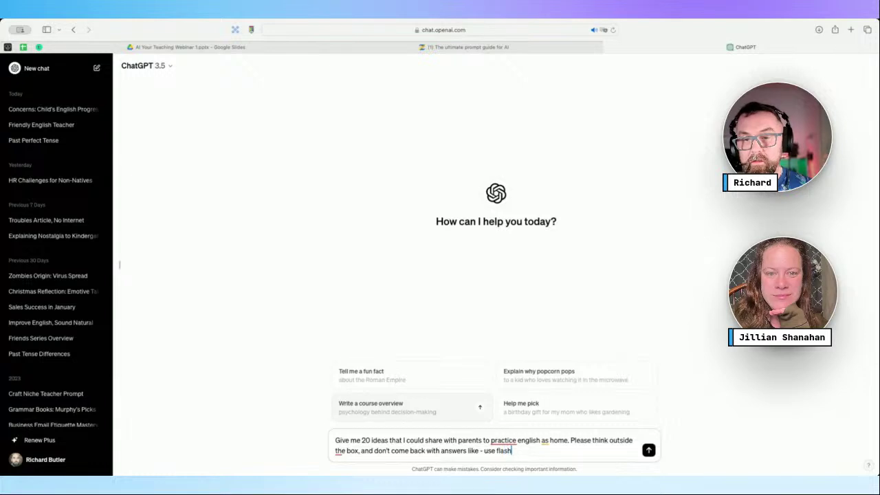
pyautogui.write('cards, I w')
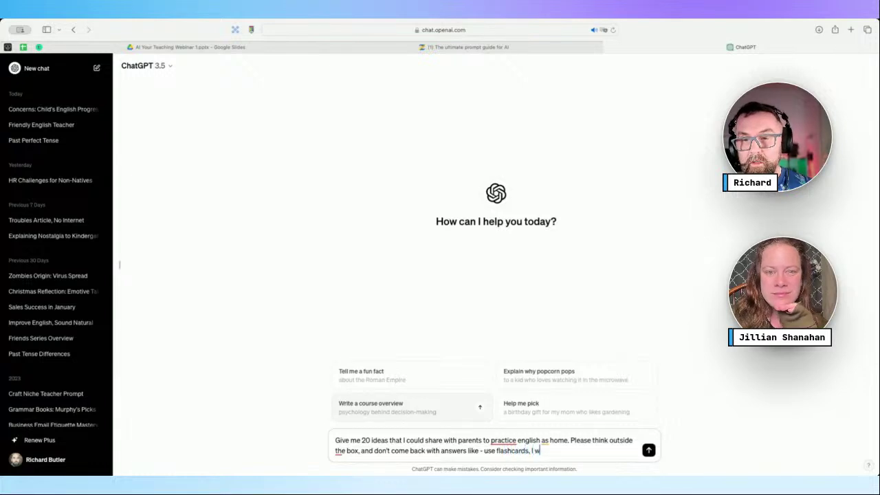
# Extend the prompt with "I want you to dig deep into your knowledge and come up with"
pyautogui.write('ant you to dig')
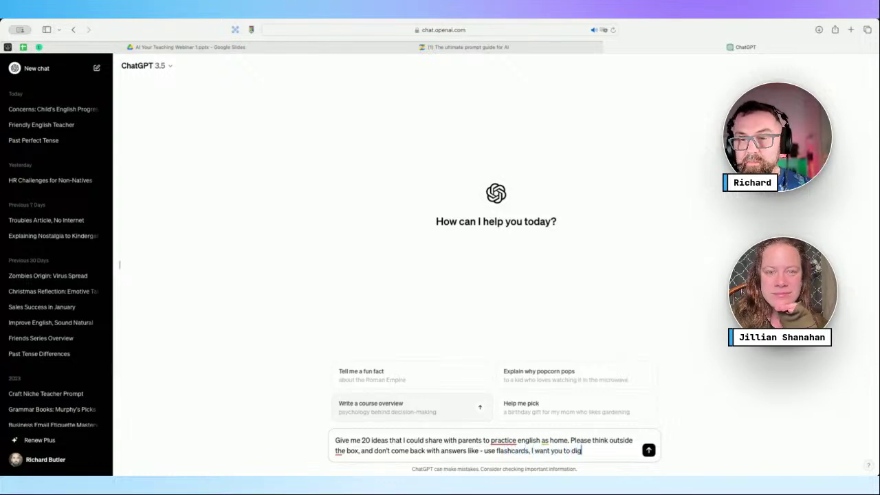
pyautogui.write(' deep into your')
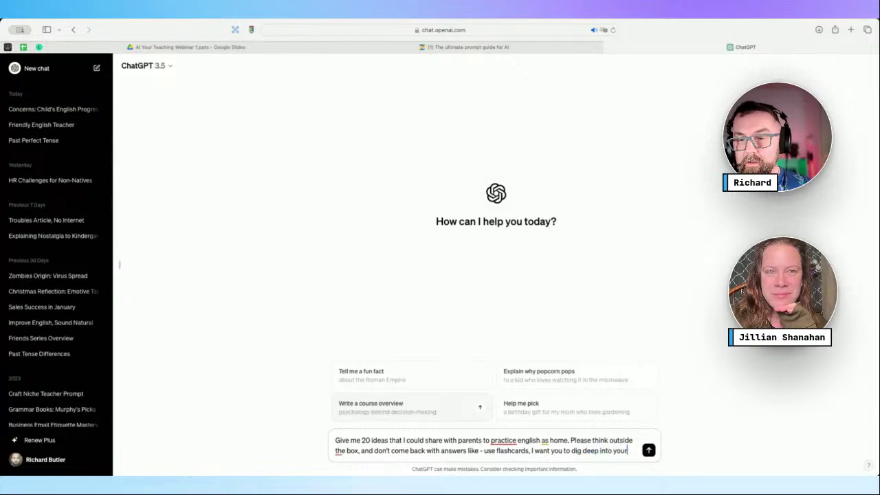
pyautogui.write(' knowledge and ocme')
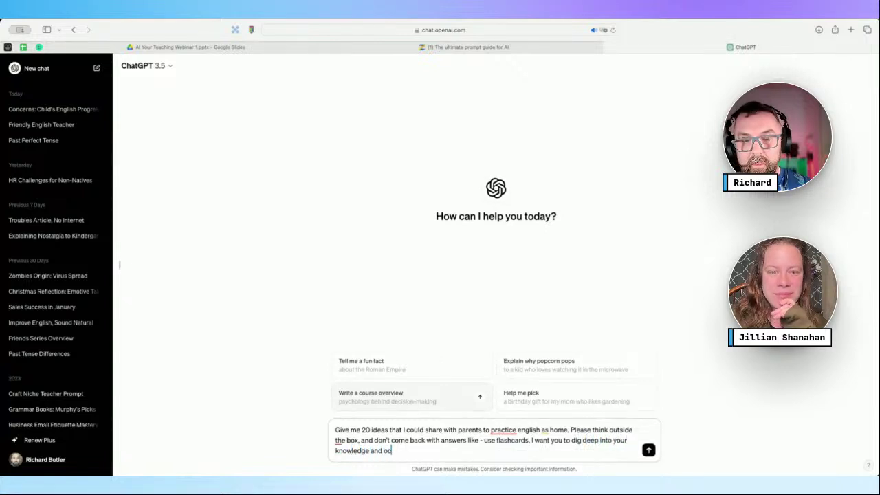
pyautogui.press('BackSpace')
pyautogui.press('BackSpace')
pyautogui.press('BackSpace')
pyautogui.press('BackSpace')
pyautogui.write('com')
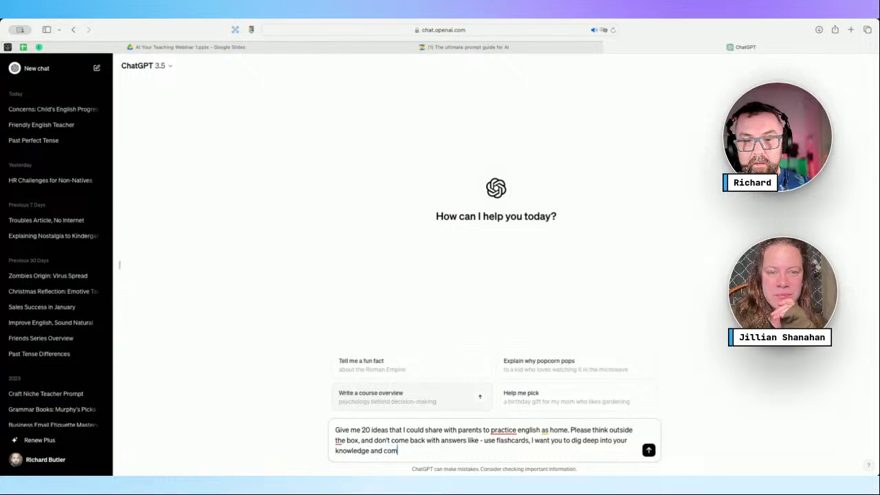
pyautogui.write('e up with')
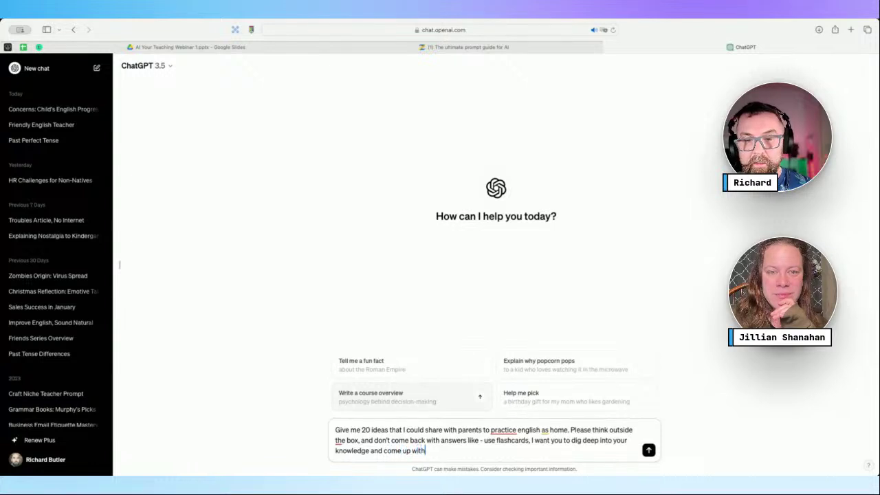
# Finish the prompt with "ideas, that are perhaps out of the box thinking" and send it
pyautogui.write(' ideas, that are a')
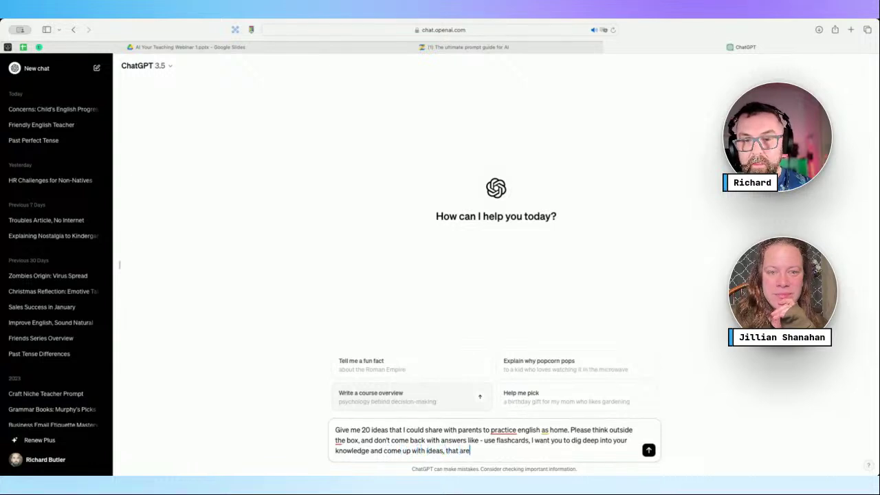
pyautogui.press('BackSpace')
pyautogui.press('BackSpace')
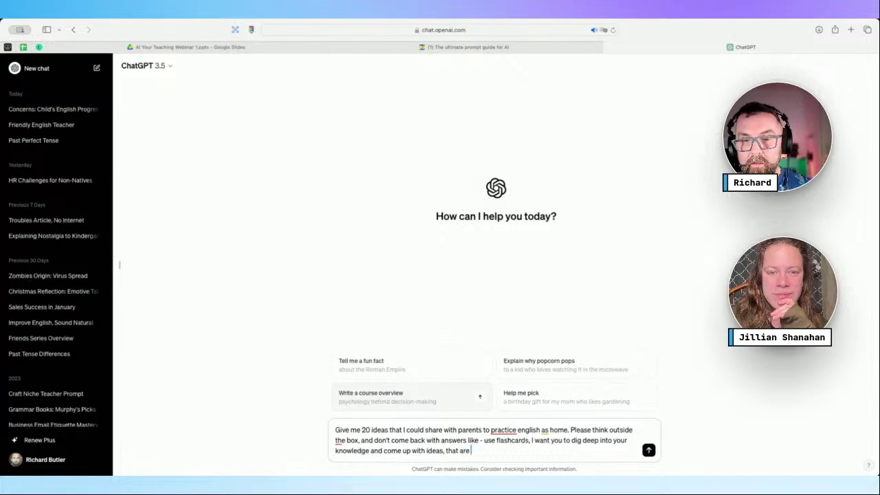
pyautogui.write('perhaps out ')
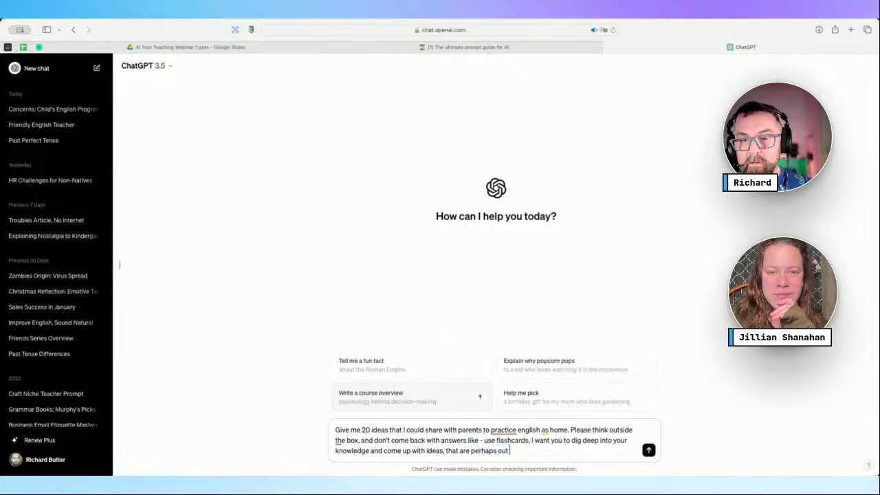
pyautogui.write('of the box think')
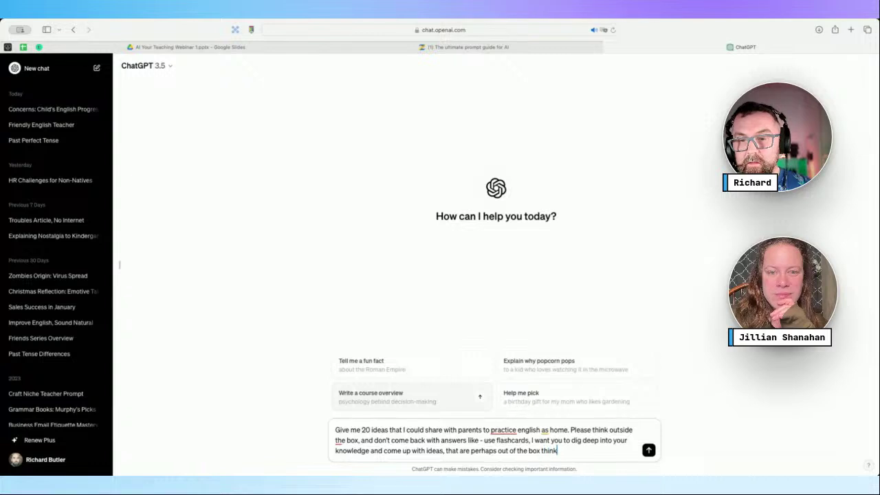
pyautogui.write('ing')
pyautogui.press('Return')
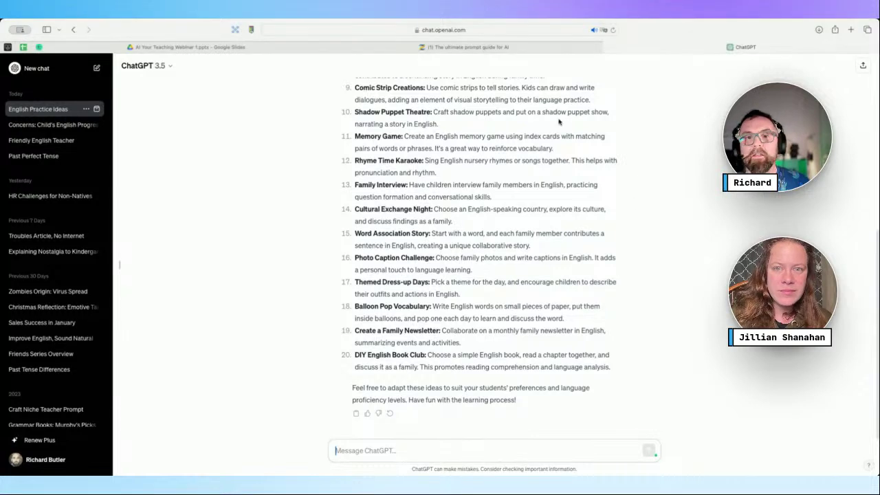
# Review the generated ideas from the beginning and copy a share link to the English Practice Ideas chat
pyautogui.scroll(2, 252, 170)
pyautogui.scroll(10, 251, 168)
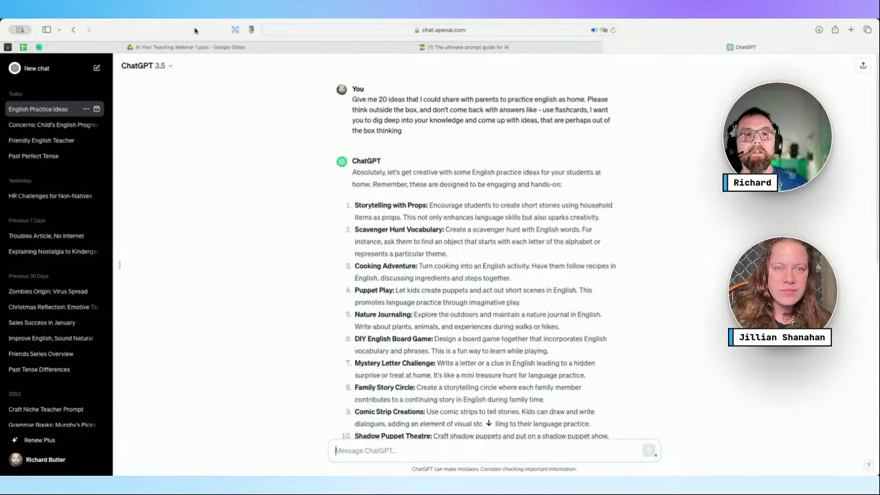
pyautogui.click(862, 65)
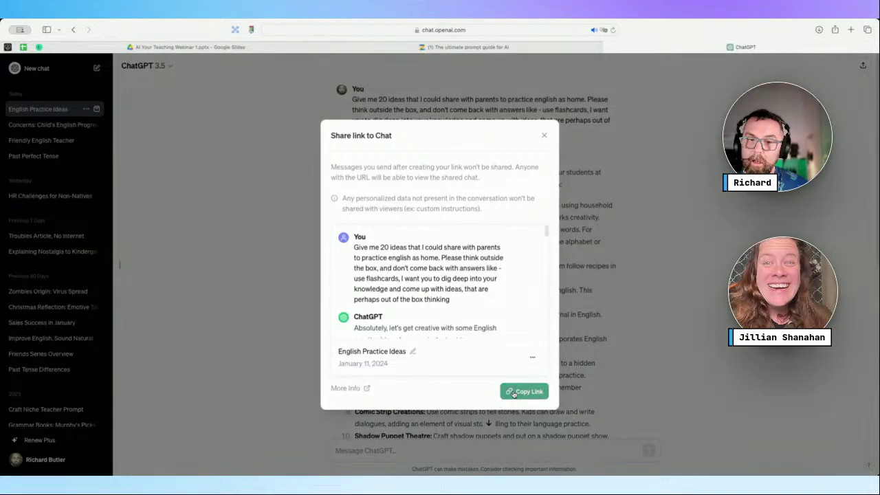
pyautogui.click(513, 393)
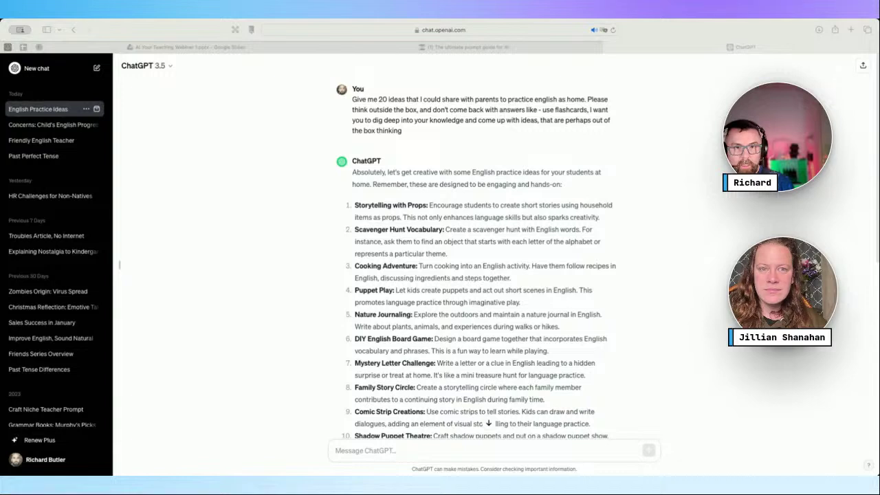
pyautogui.click(489, 201)
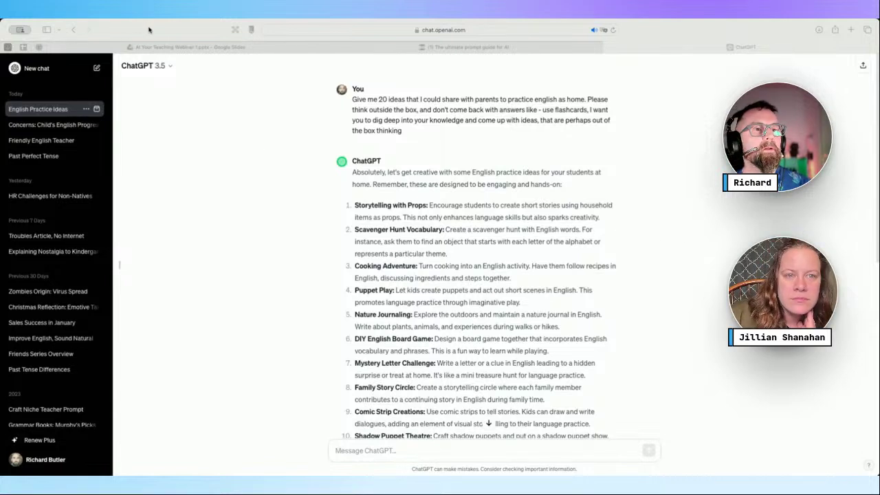
pyautogui.click(707, 157)
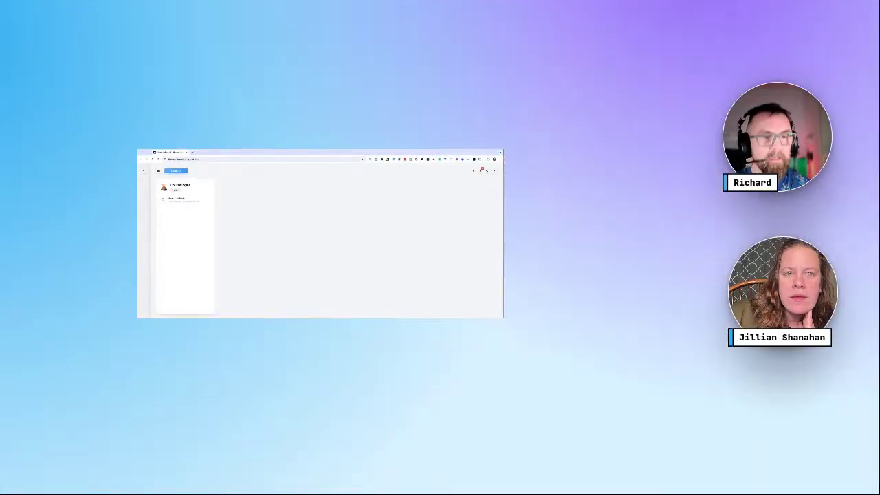
# Switch to the Voilà assistant in Chrome, ask it to "define the present perfect and it's use", and close it after the answer
pyautogui.press('Up')
pyautogui.press('Up')
pyautogui.press('Up')
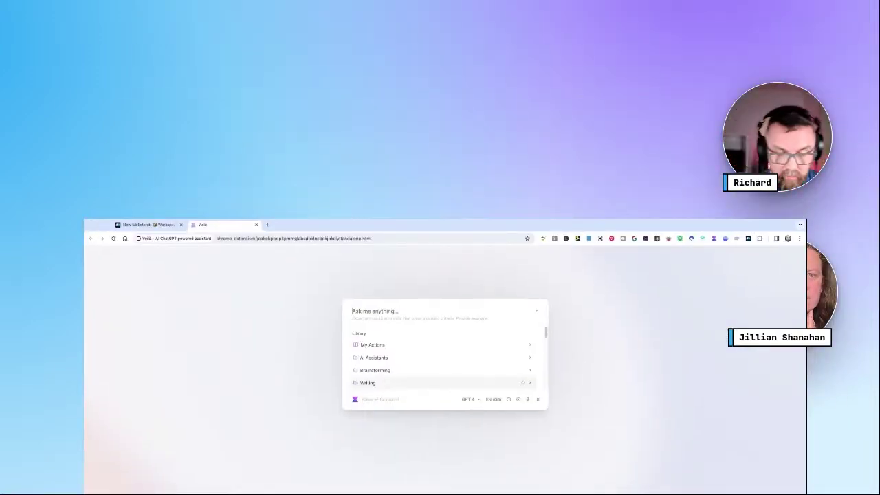
pyautogui.write('define the')
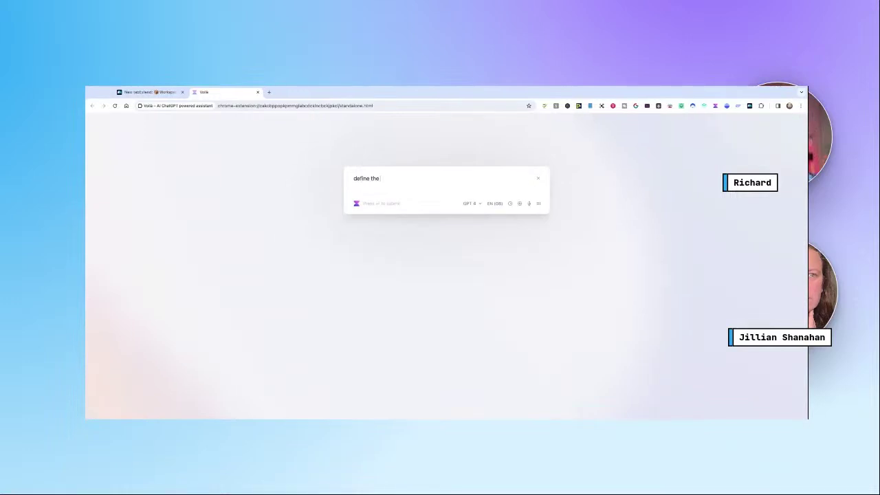
pyautogui.write(' present perfect')
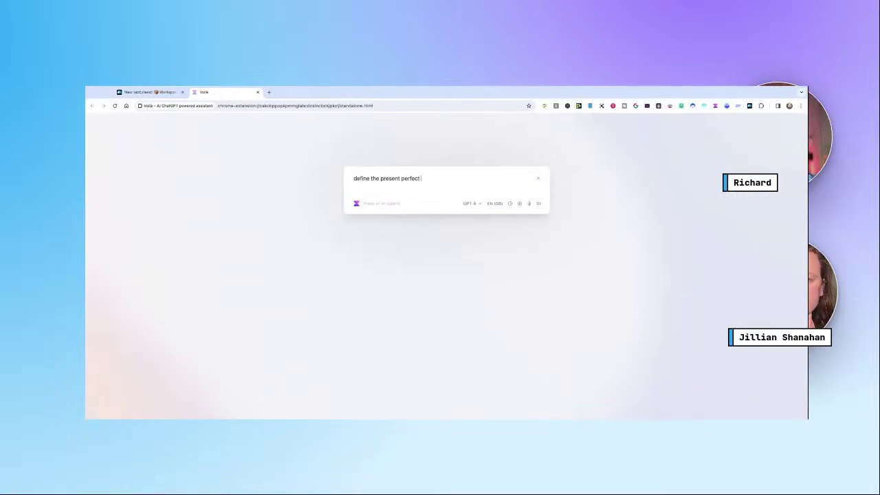
pyautogui.write("and it's use")
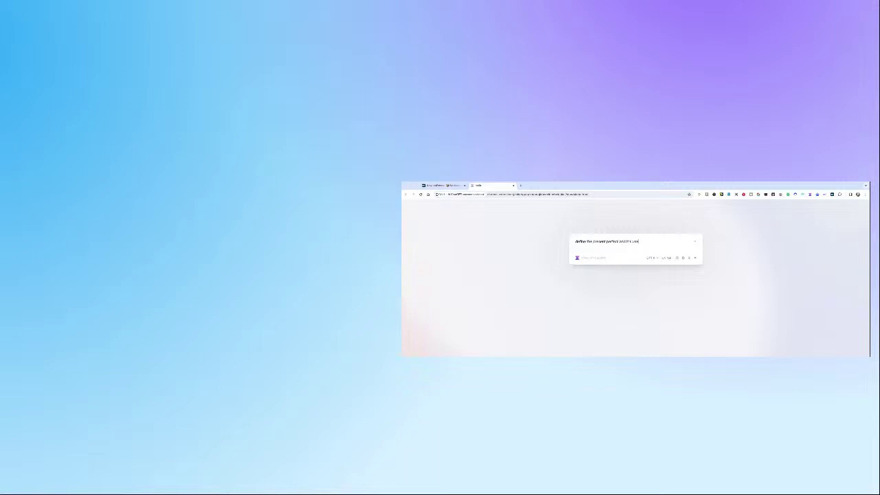
pyautogui.press('Return')
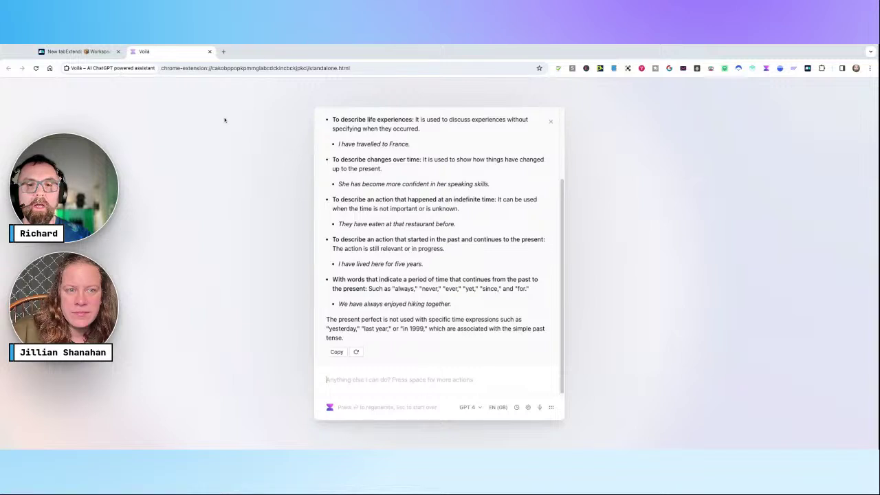
pyautogui.hotkey('ctrl', 'w')
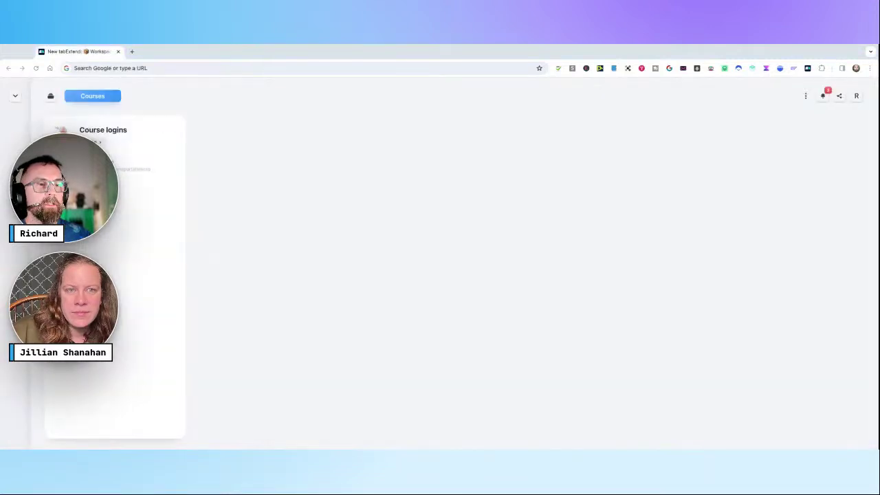
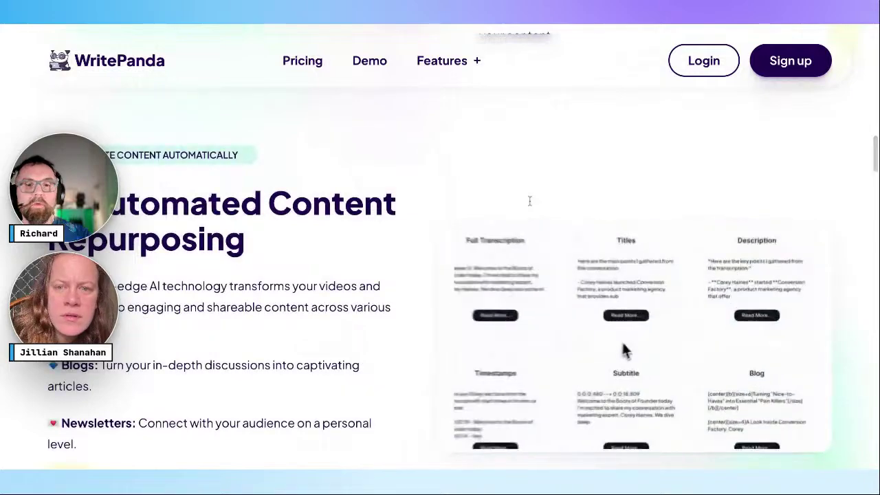
# Look through WritePanda's feature sections on content repurposing, shownotes and captions, and view its Plans and pricing page
pyautogui.scroll(-7, 530, 201)
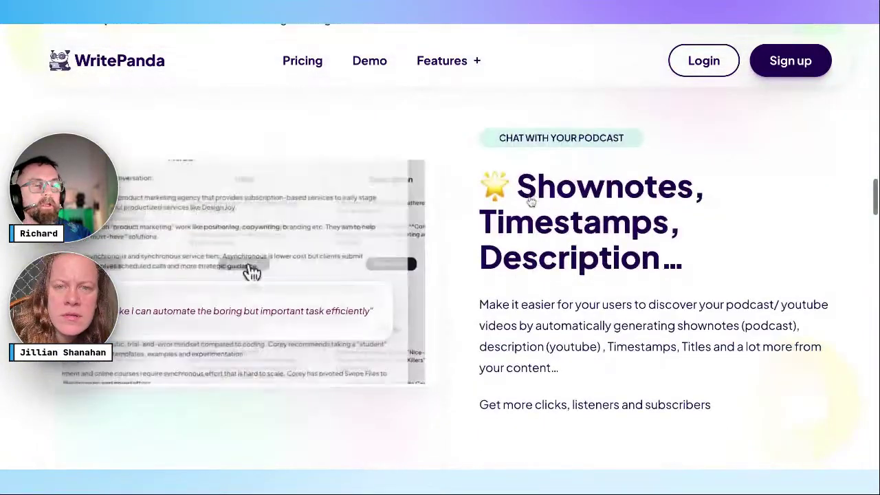
pyautogui.scroll(-4, 529, 201)
pyautogui.scroll(-3, 603, 337)
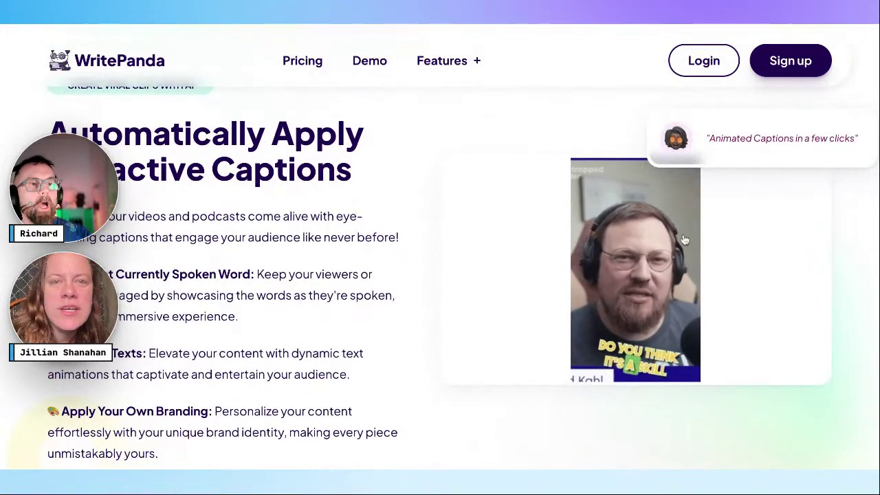
pyautogui.click(292, 62)
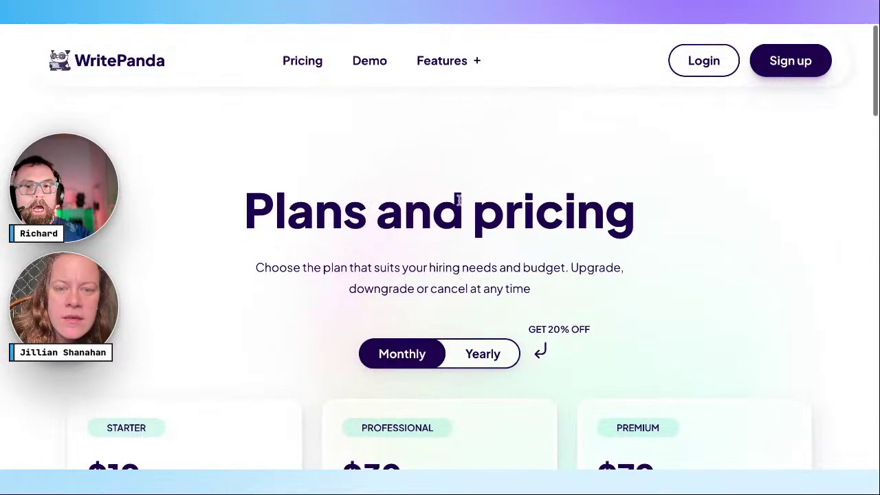
pyautogui.scroll(-2, 456, 203)
pyautogui.scroll(2, 456, 204)
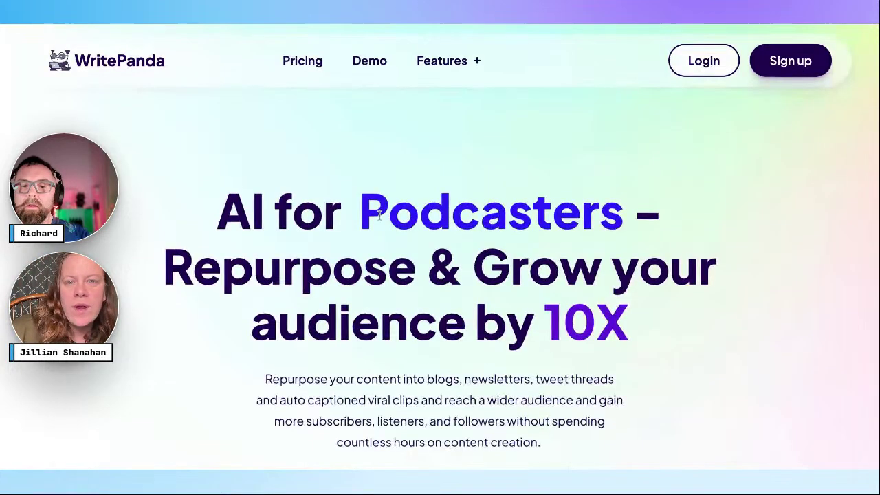
# Examine the WritePanda homepage from the short viral clips feature through "How does it work?" to the pricing section
pyautogui.scroll(-10, 521, 311)
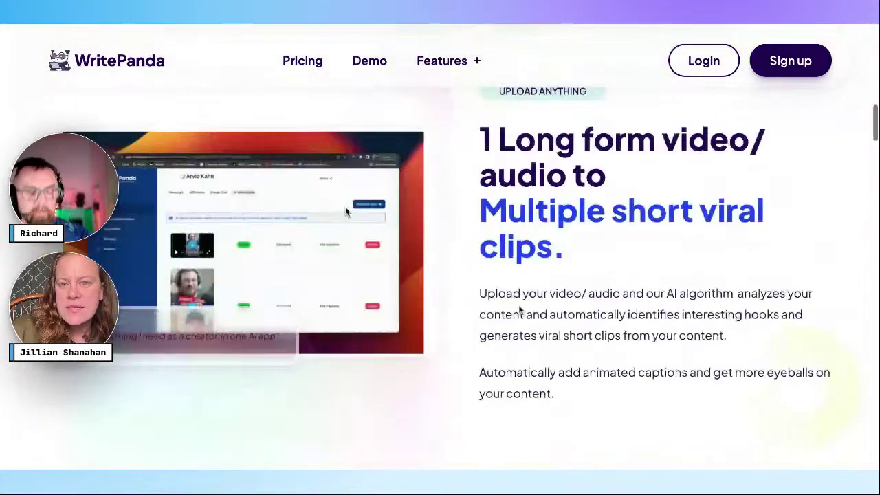
pyautogui.scroll(-15, 521, 311)
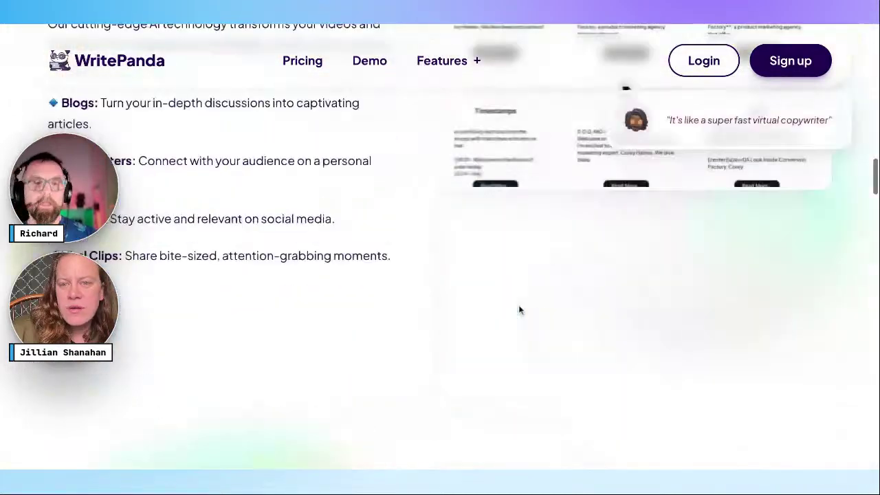
pyautogui.scroll(-10, 440, 247)
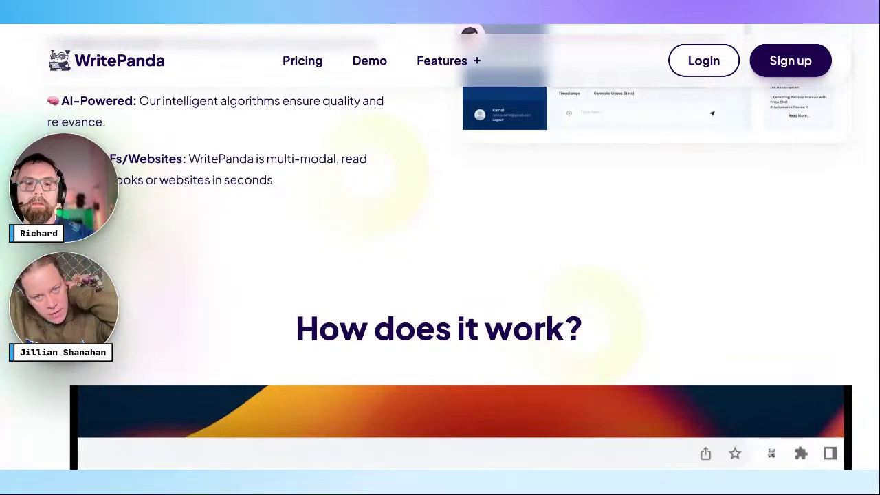
pyautogui.scroll(-8, 527, 424)
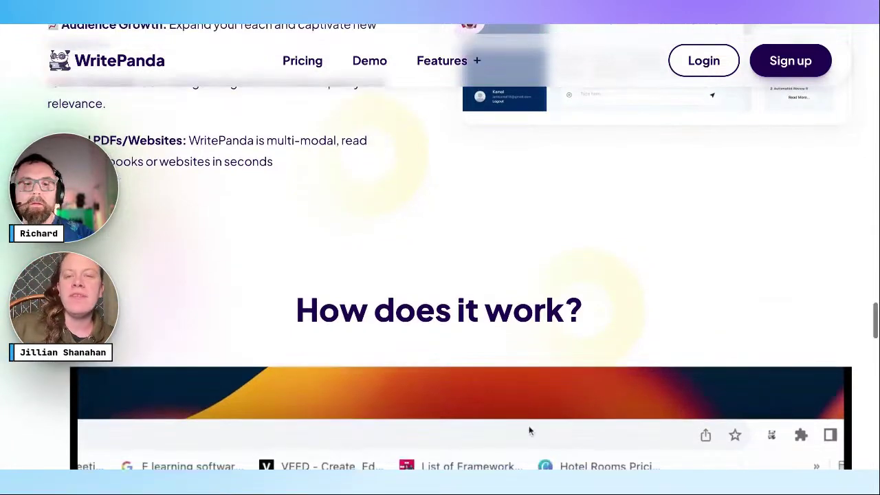
pyautogui.scroll(-12, 529, 430)
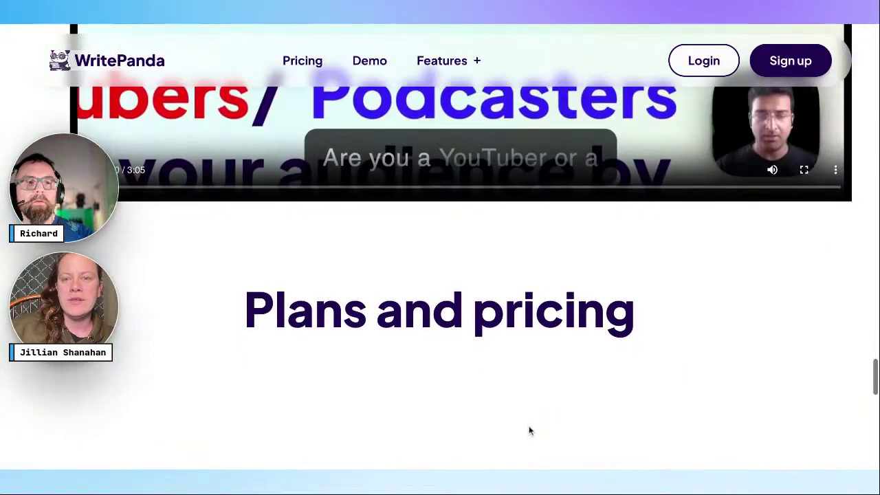
pyautogui.scroll(10, 529, 426)
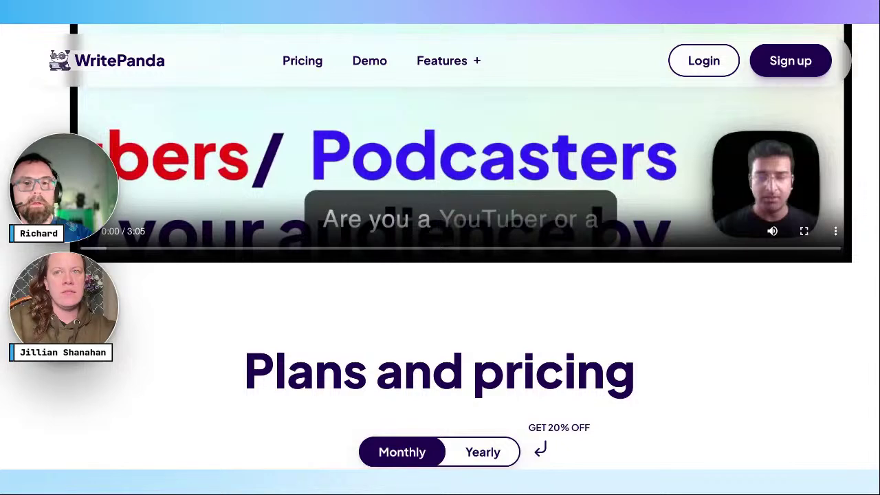
# Switch to OpusClip and open the clips generated from the "Online Teachers: Should You Have a Kids YouTube Channel?" video
pyautogui.hotkey('ctrl', 'Tab')
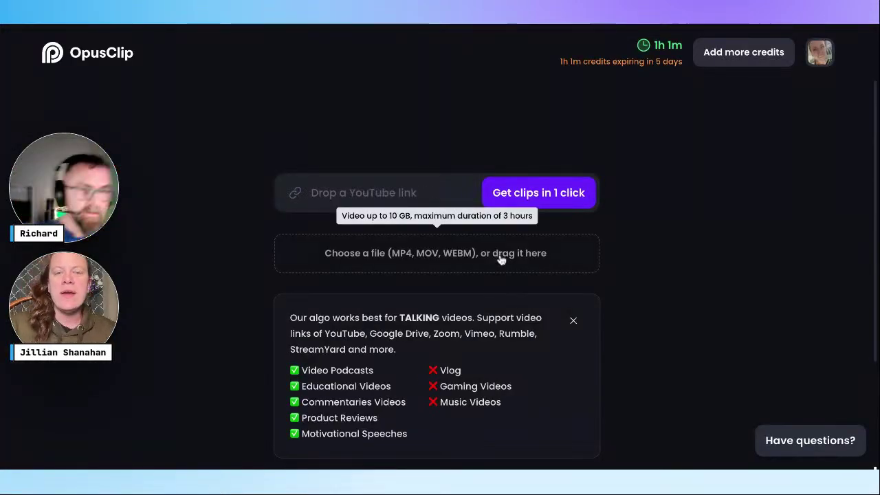
pyautogui.scroll(-5, 502, 257)
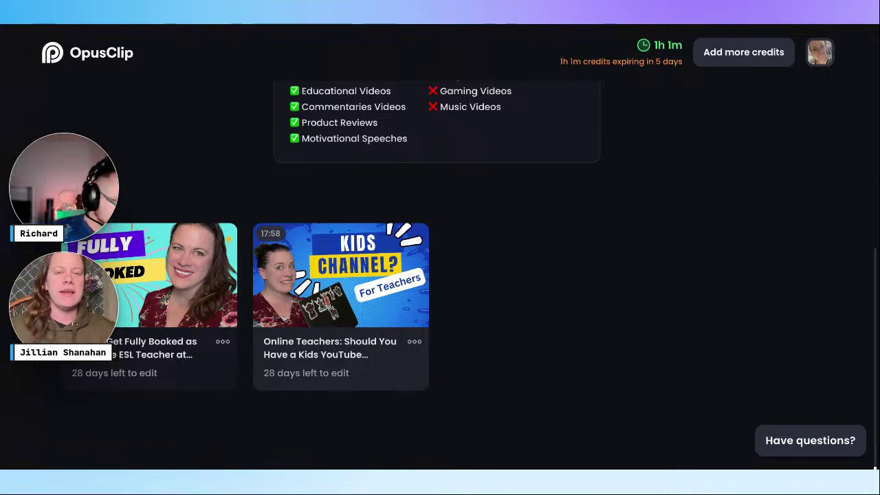
pyautogui.click(372, 258)
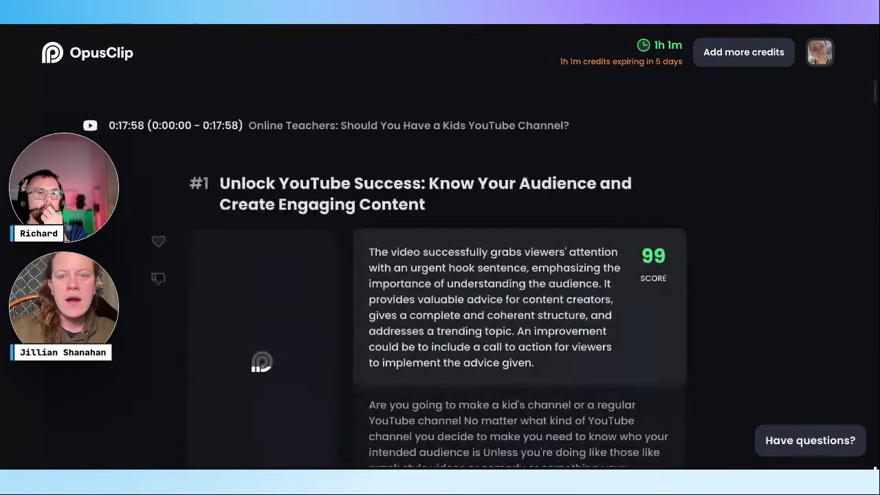
# Open the #1 clip, "Unlock YouTube Success", for editing and play its first few seconds
pyautogui.scroll(-3, 292, 231)
pyautogui.scroll(1, 282, 220)
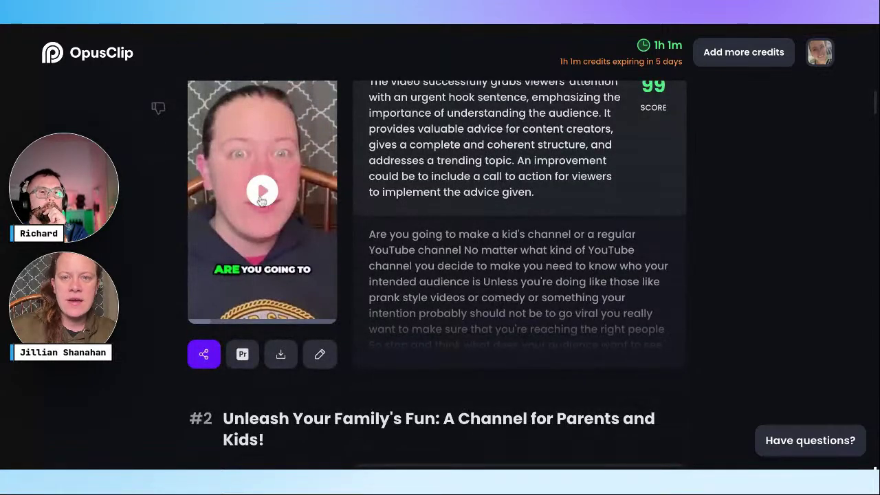
pyautogui.click(322, 359)
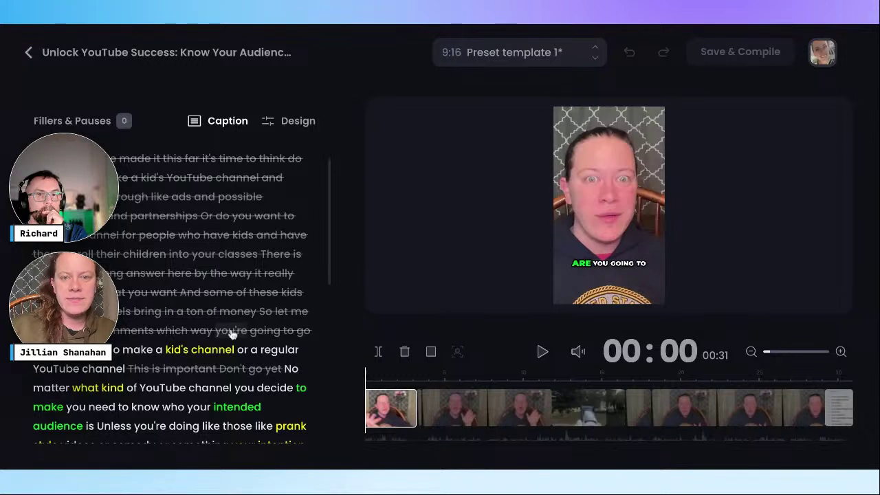
pyautogui.click(543, 351)
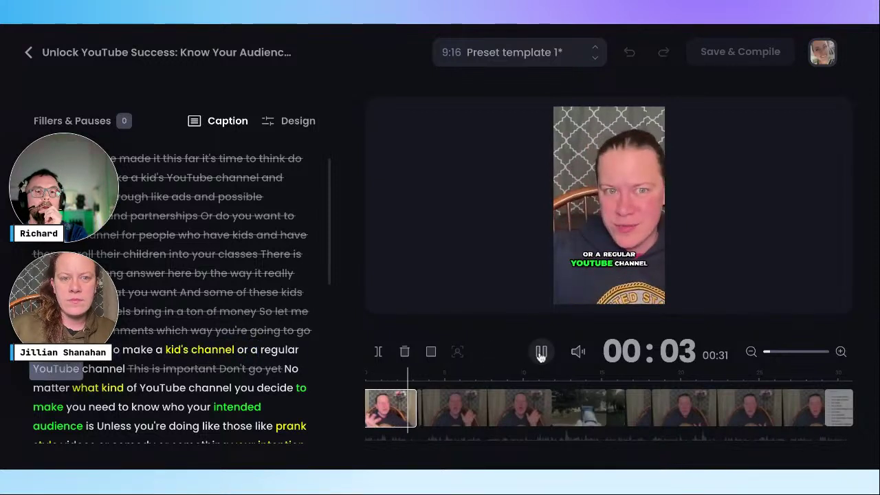
pyautogui.click(541, 352)
# Restore the struck-out transcript passage from "And some of these kids" through "a ton of money So let" to the clip
pyautogui.scroll(-3, 199, 344)
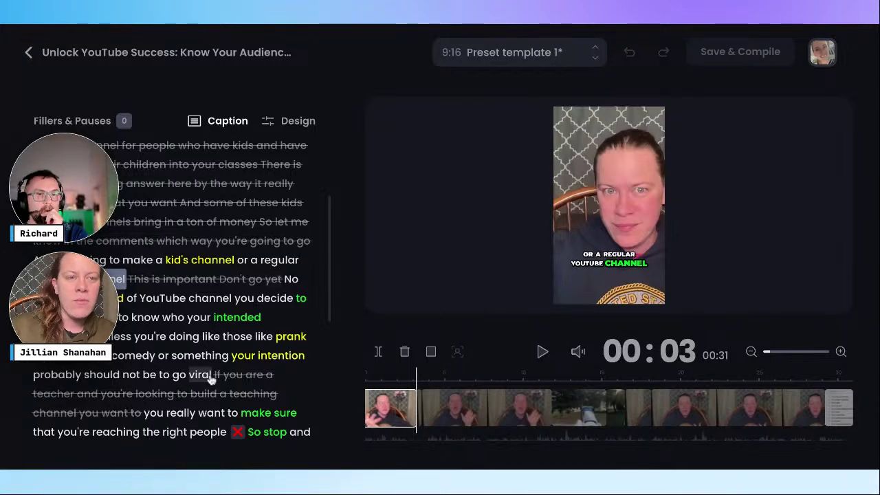
pyautogui.scroll(-3, 213, 378)
pyautogui.scroll(-3, 218, 382)
pyautogui.scroll(10, 178, 323)
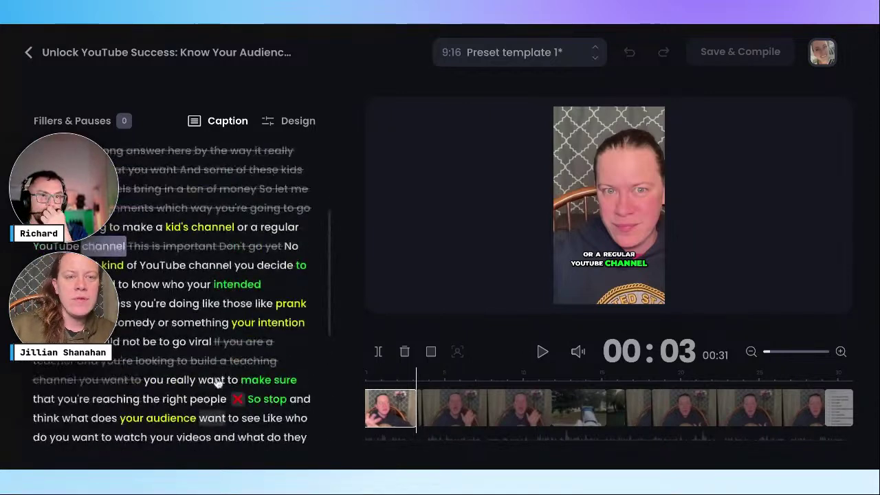
pyautogui.moveTo(188, 340); pyautogui.dragTo(289, 355)
pyautogui.click(281, 327)
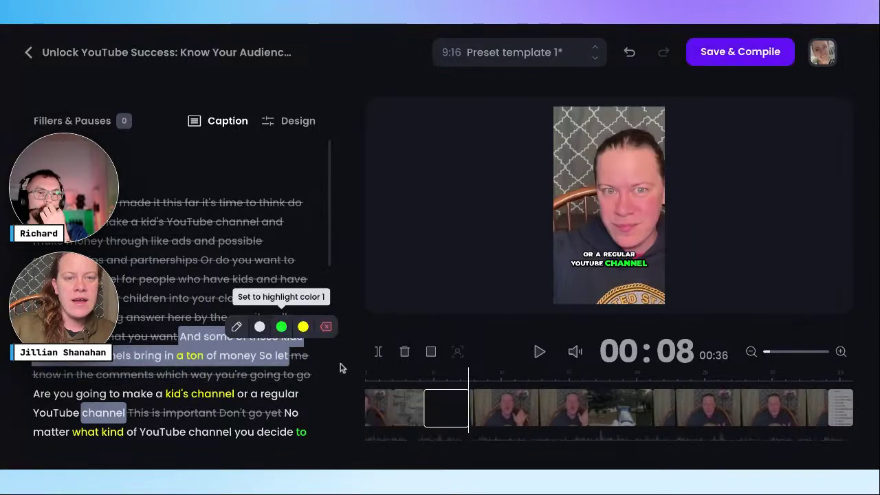
pyautogui.click(291, 398)
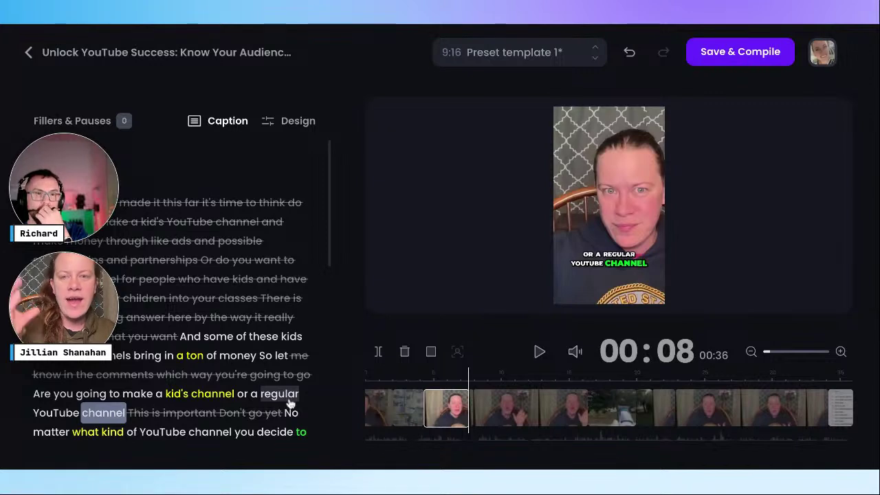
# Try the fitted layout with a blurred background on the restored segment, and return it to the full-frame layout
pyautogui.click(432, 352)
pyautogui.click(436, 234)
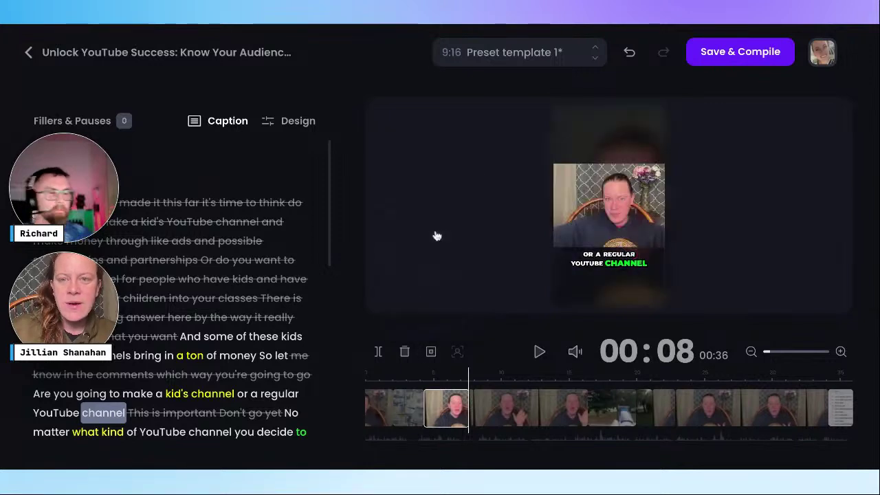
pyautogui.click(431, 352)
pyautogui.click(424, 217)
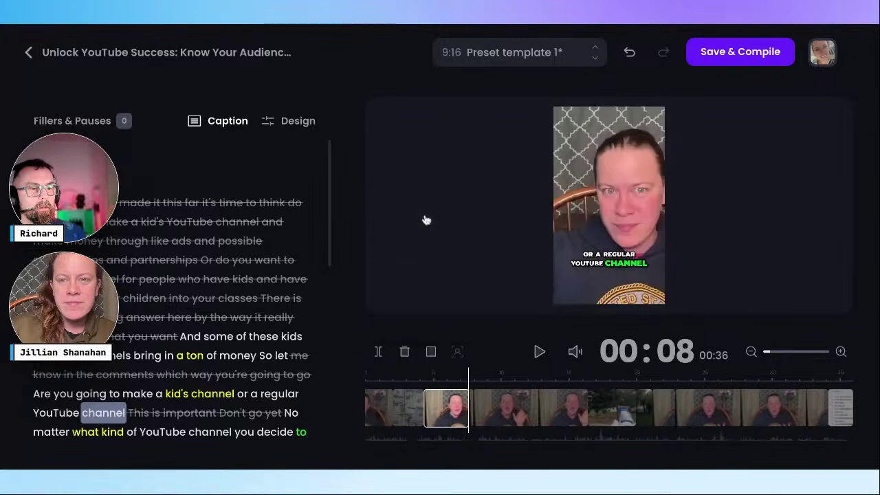
pyautogui.click(431, 353)
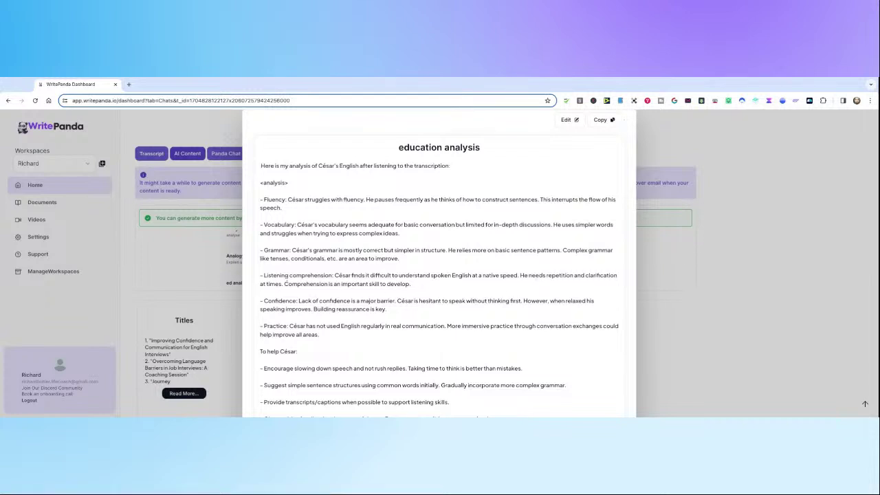
# In WritePanda, read the student's education analysis, highlighting the hesitant-speech remark under Confidence and the first four suggestions for helping
pyautogui.scroll(-1, 316, 301)
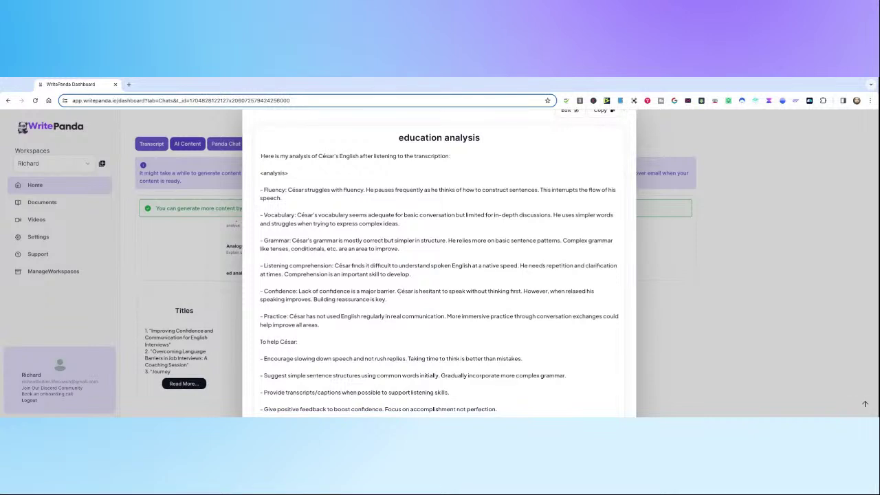
pyautogui.moveTo(398, 291); pyautogui.dragTo(521, 291)
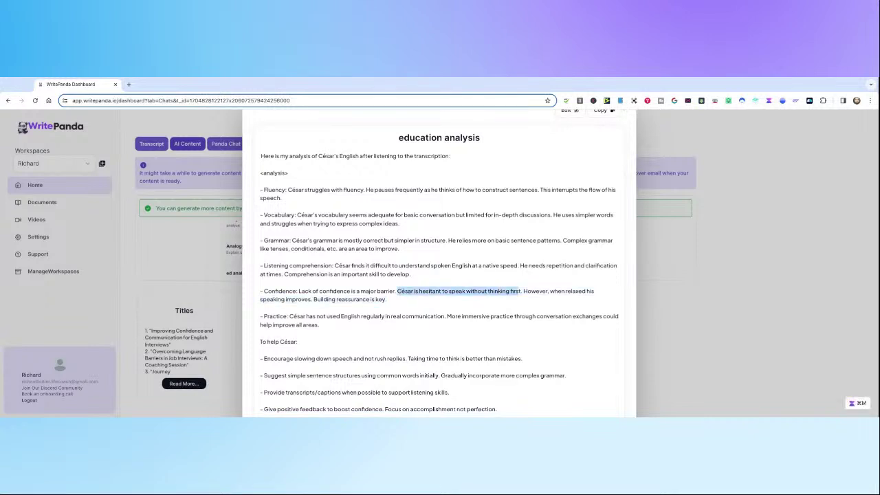
pyautogui.click(586, 301)
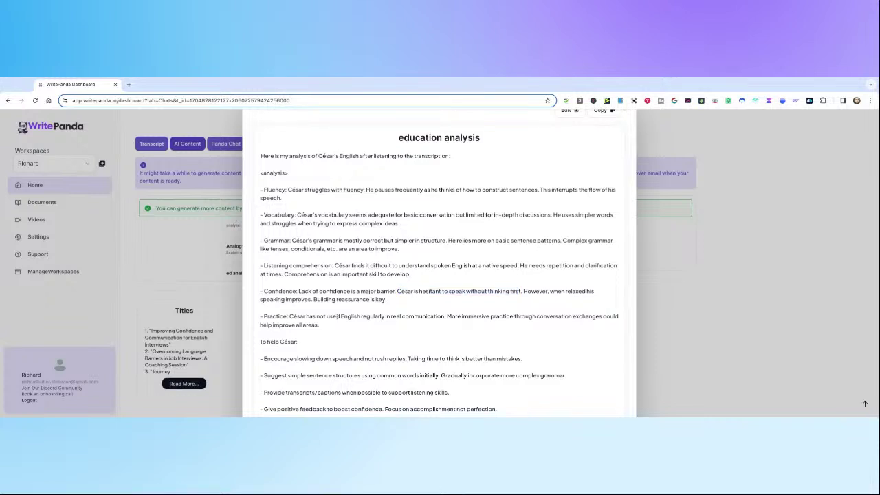
pyautogui.scroll(-2, 332, 318)
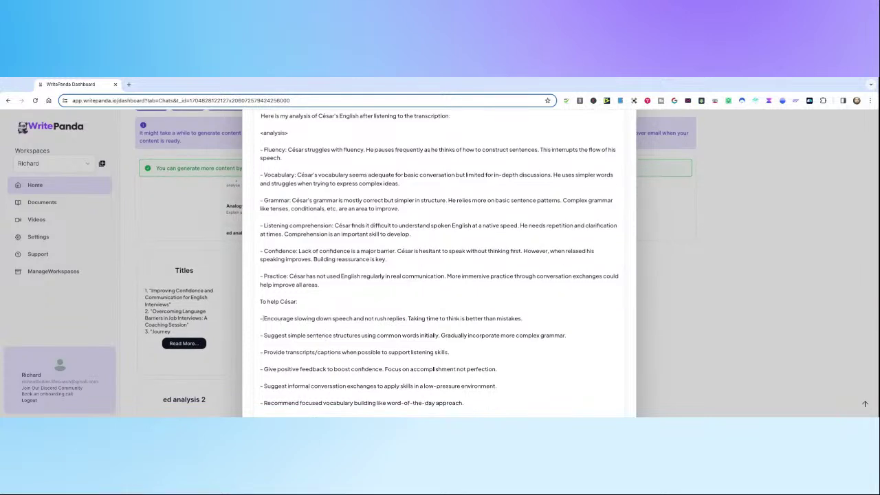
pyautogui.moveTo(262, 318); pyautogui.dragTo(496, 370)
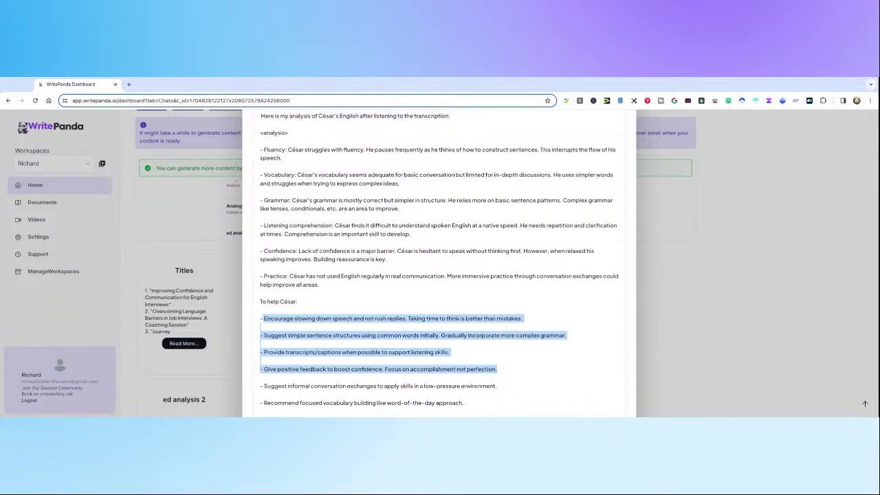
pyautogui.click(506, 396)
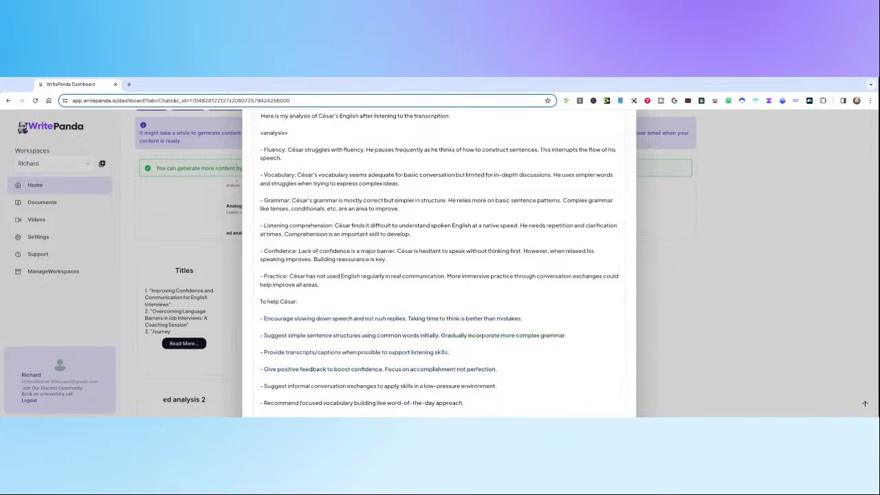
# Review the remaining suggestions in the education analysis, highlight the word-of-the-day vocabulary recommendation, and close the analysis
pyautogui.scroll(-1, 504, 399)
pyautogui.moveTo(475, 392); pyautogui.dragTo(357, 389)
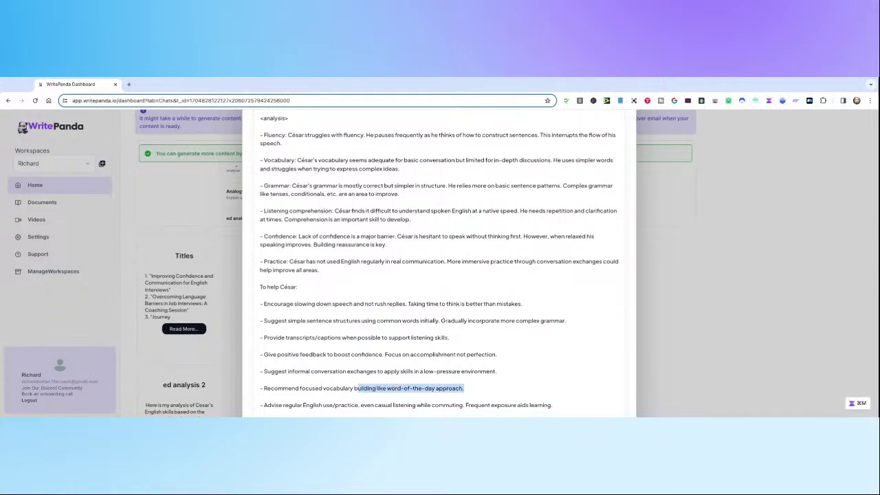
pyautogui.scroll(-1, 388, 318)
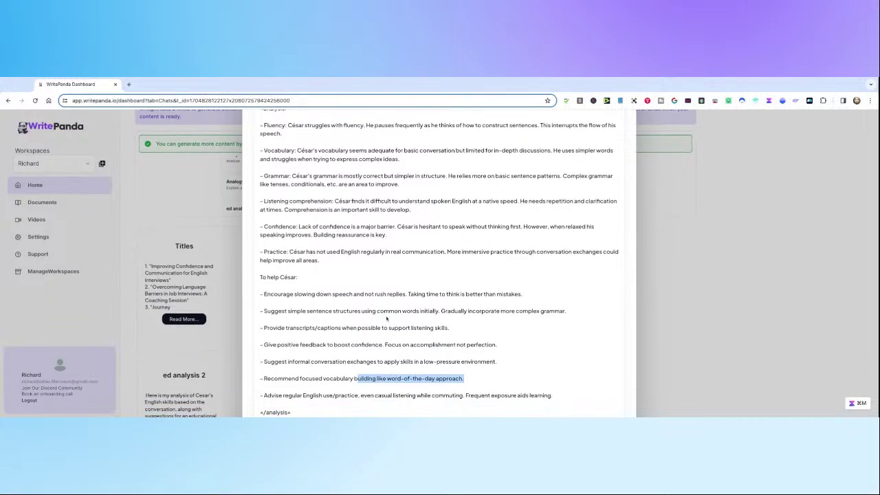
pyautogui.scroll(2, 386, 318)
pyautogui.scroll(2, 387, 318)
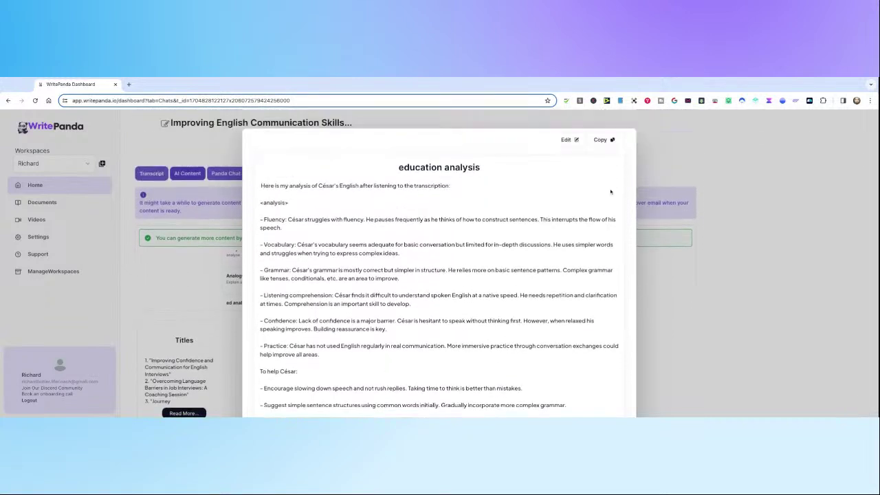
pyautogui.click(661, 166)
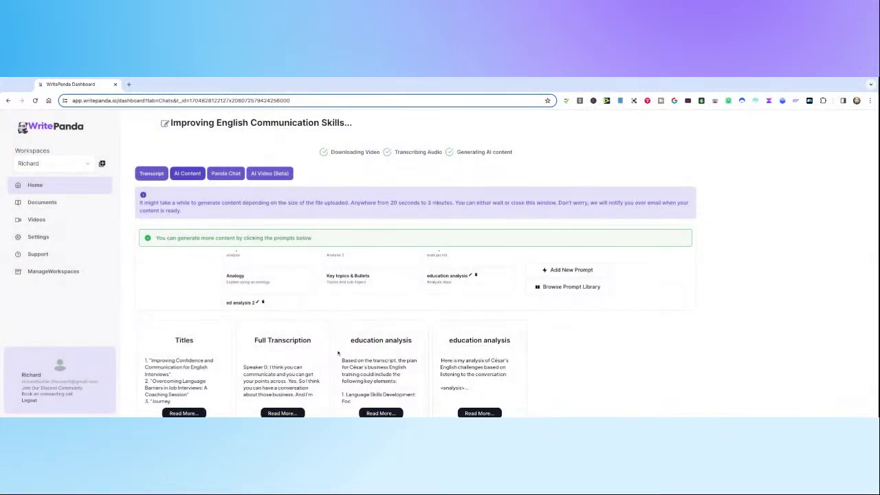
# Open the "education analysis" custom prompt, read through its full prompt text, and close it without saving
pyautogui.click(471, 276)
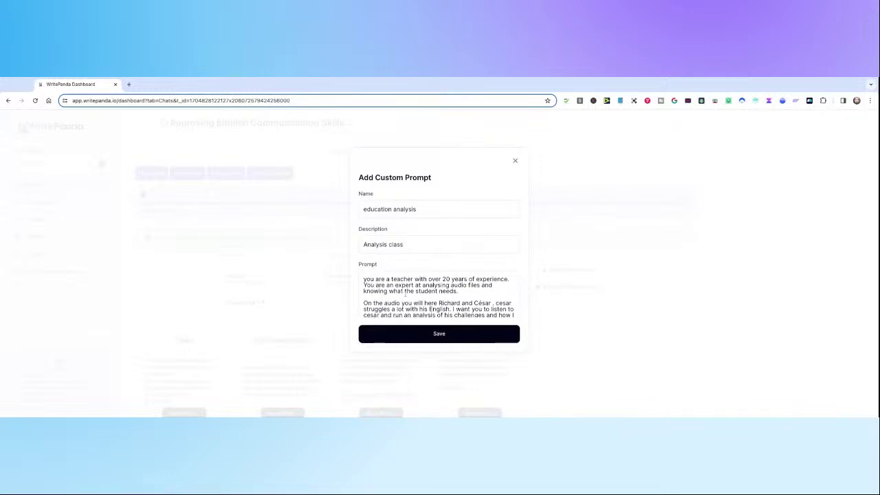
pyautogui.scroll(-1, 451, 298)
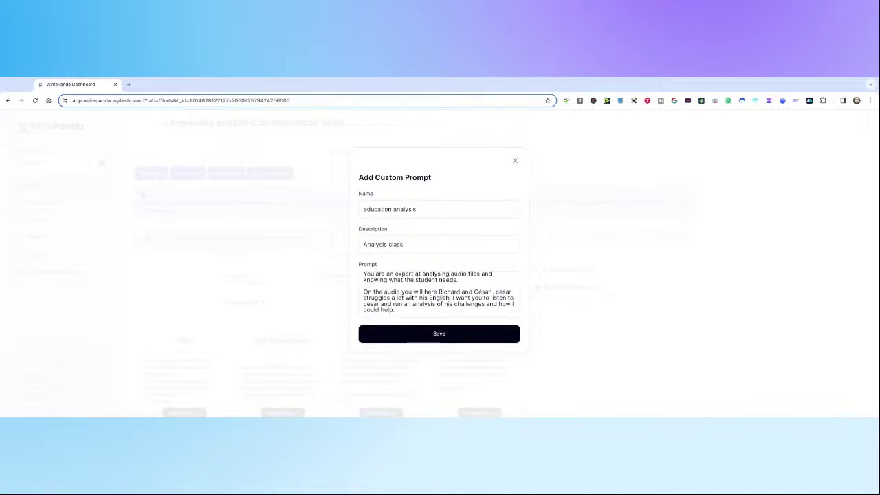
pyautogui.click(410, 304)
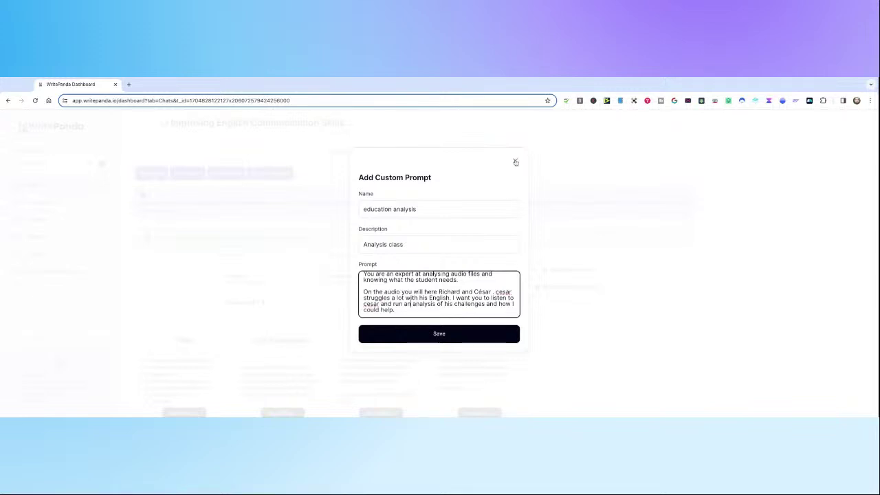
pyautogui.click(515, 160)
# View the full list of generated Titles, close it, and look over the other generated content such as Blog and Description
pyautogui.scroll(-1, 474, 288)
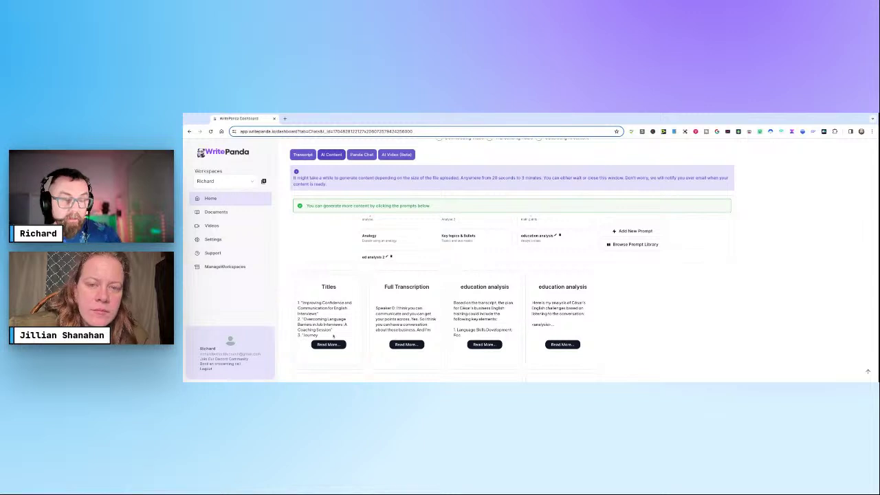
pyautogui.click(329, 344)
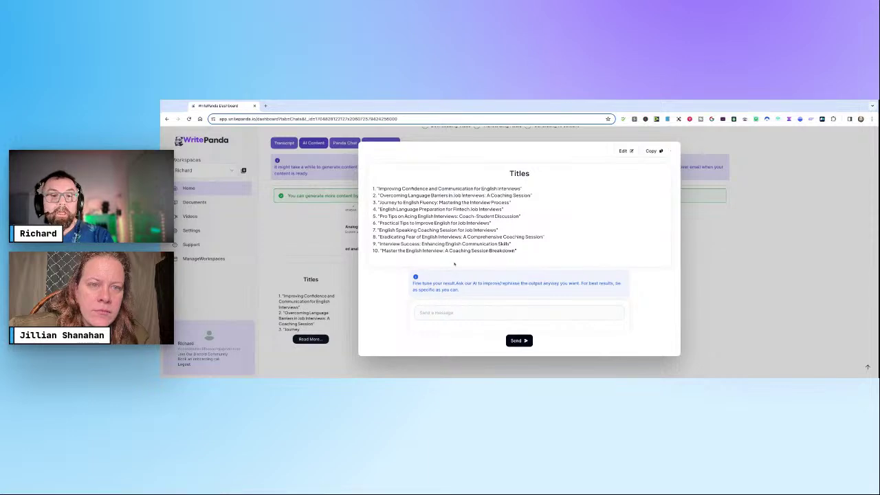
pyautogui.click(736, 224)
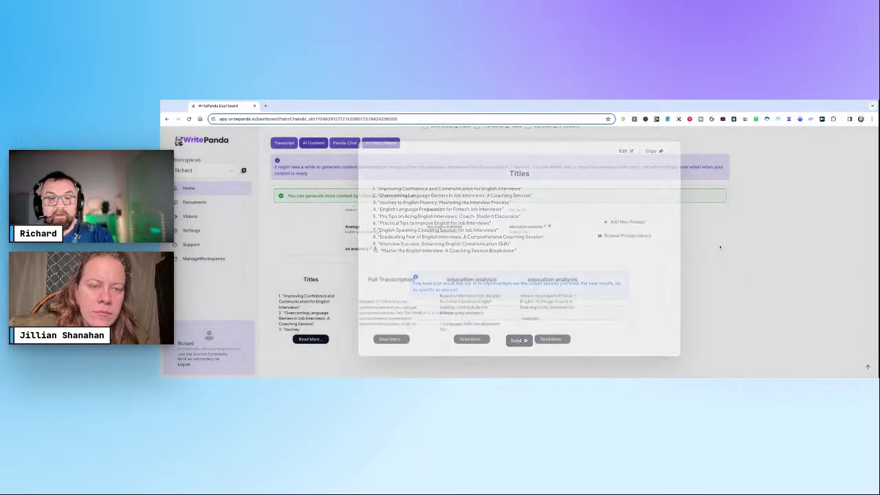
pyautogui.scroll(-3, 680, 295)
pyautogui.scroll(-1, 681, 294)
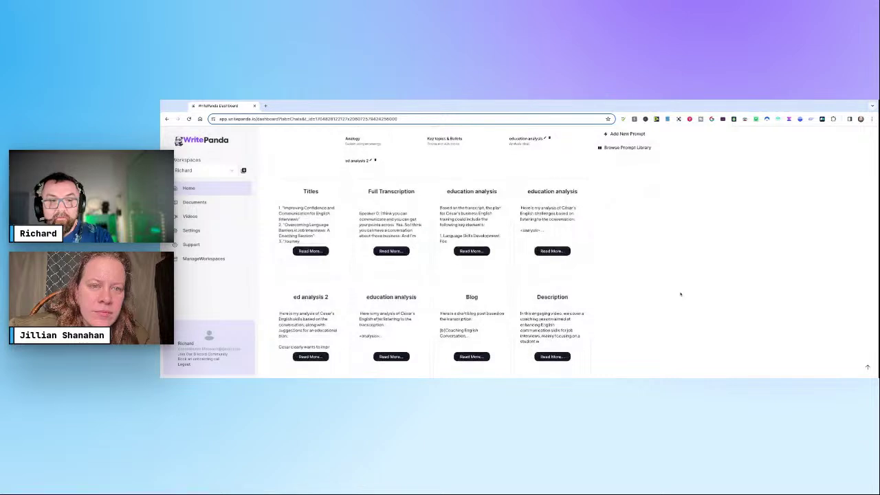
pyautogui.scroll(3, 639, 269)
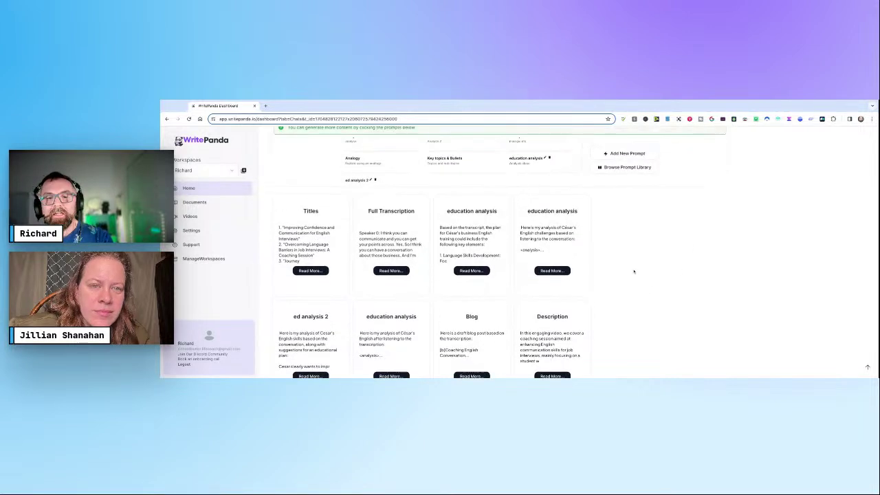